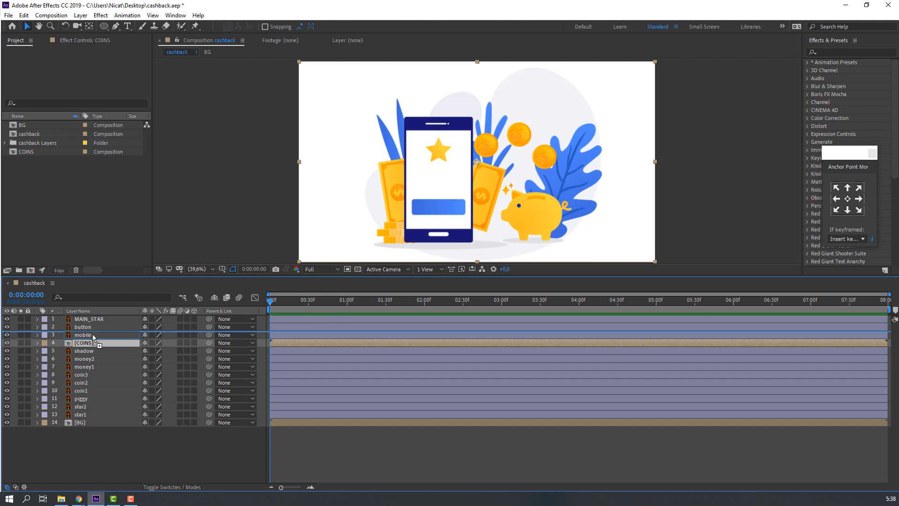
Step: Delete the coin2 and coin3 layers from the cashback composition
{"action": "left_click", "coordinate": [89, 428]}
{"action": "left_click", "coordinate": [87, 383]}
{"action": "left_click", "coordinate": [87, 375], "text": "ctrl"}
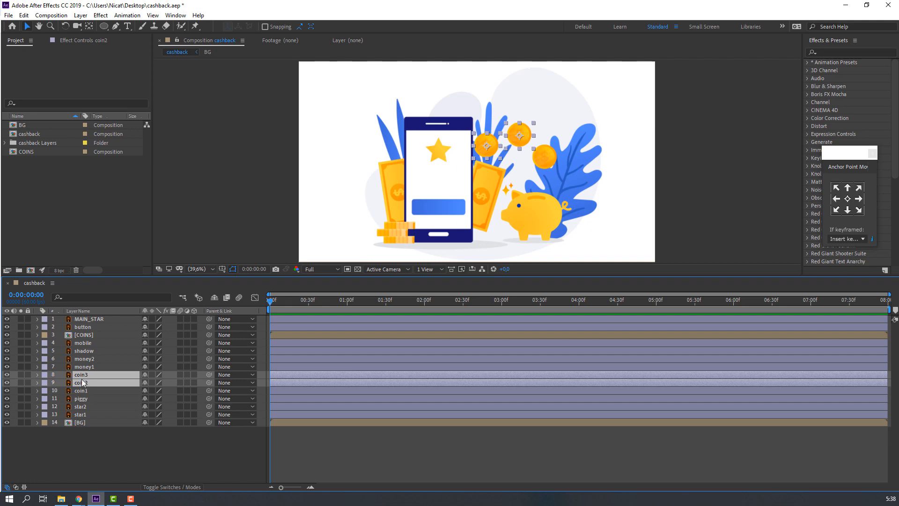
{"action": "key", "text": "Delete"}
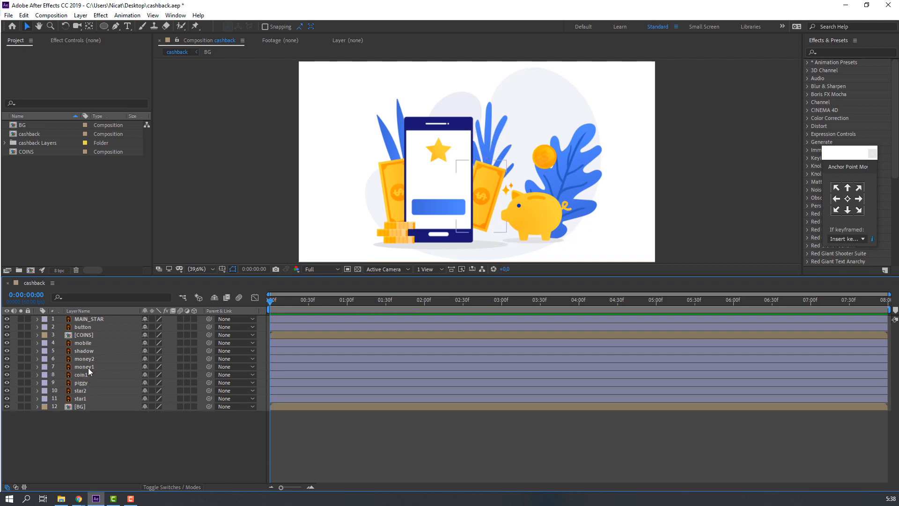
Step: Move coin1 behind the phone screen to about 761.8, 667.6 and set a Position keyframe at frame 0
{"action": "left_click", "coordinate": [85, 376]}
{"action": "scroll", "coordinate": [509, 182], "scroll_direction": "up", "scroll_amount": 2}
{"action": "left_click_drag", "start_coordinate": [632, 148], "coordinate": [364, 203]}
{"action": "scroll", "coordinate": [375, 195], "scroll_direction": "down", "scroll_amount": 2}
{"action": "key", "text": "p"}
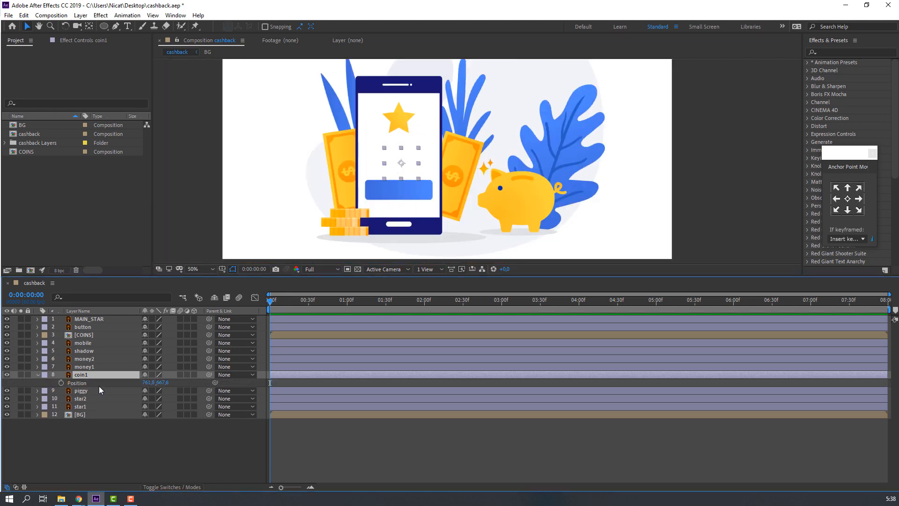
{"action": "left_click", "coordinate": [61, 382]}
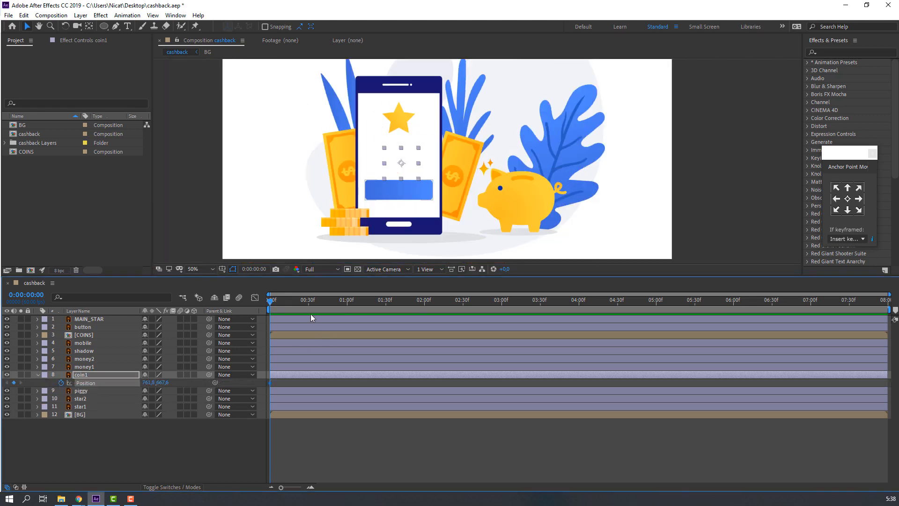
Step: At frame 10, move coin1 horizontally to just above the piggy bank's back, and end the work area at frame 30
{"action": "left_click", "coordinate": [283, 300]}
{"action": "left_click_drag", "start_coordinate": [402, 173], "coordinate": [524, 174]}
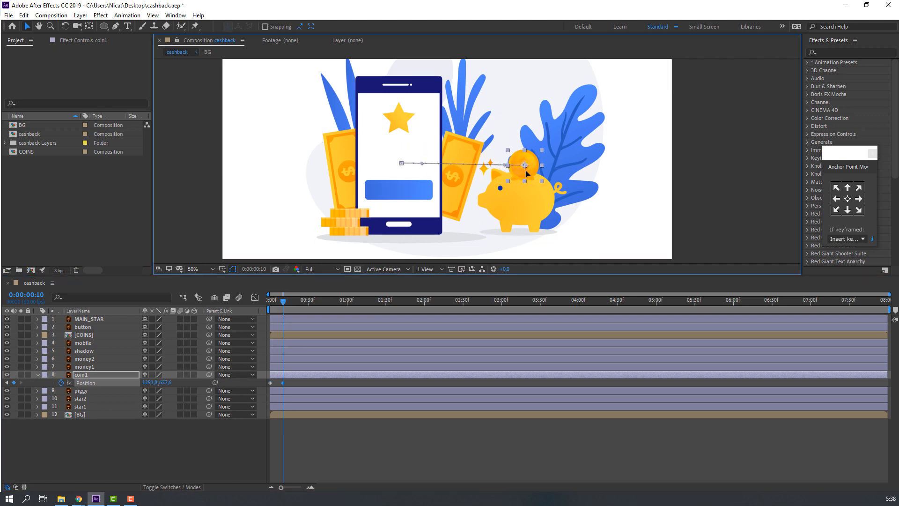
{"action": "left_click", "coordinate": [309, 300]}
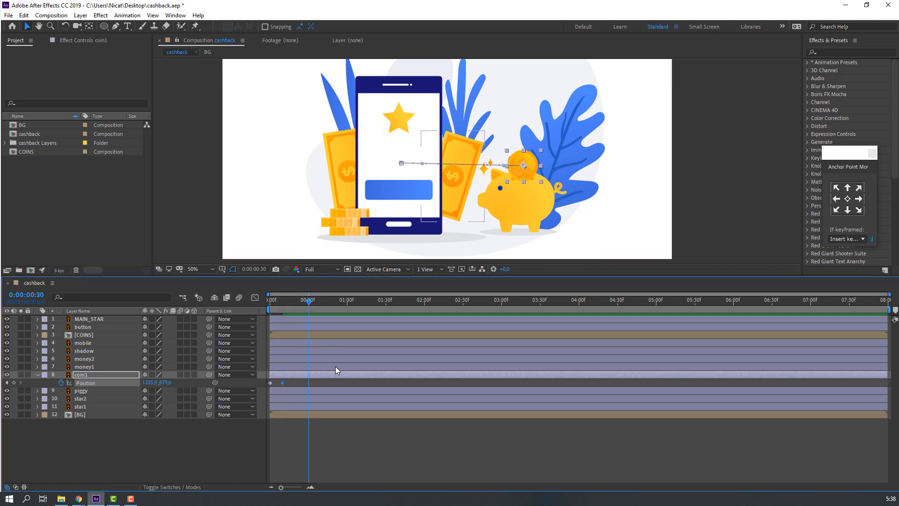
{"action": "key", "text": "n"}
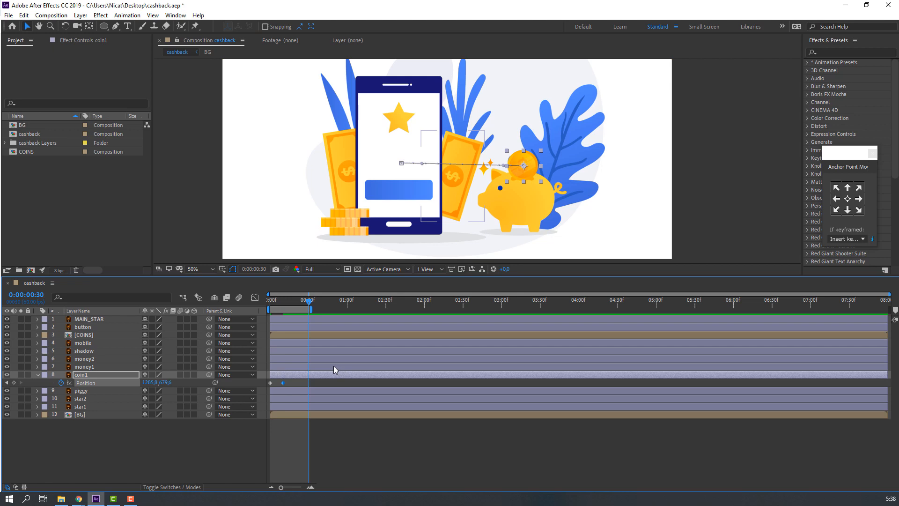
Step: Move coin1's second Position keyframe to frame 25 and preview the motion
{"action": "key", "text": "space"}
{"action": "left_click_drag", "start_coordinate": [282, 385], "coordinate": [296, 388]}
{"action": "key", "text": "space"}
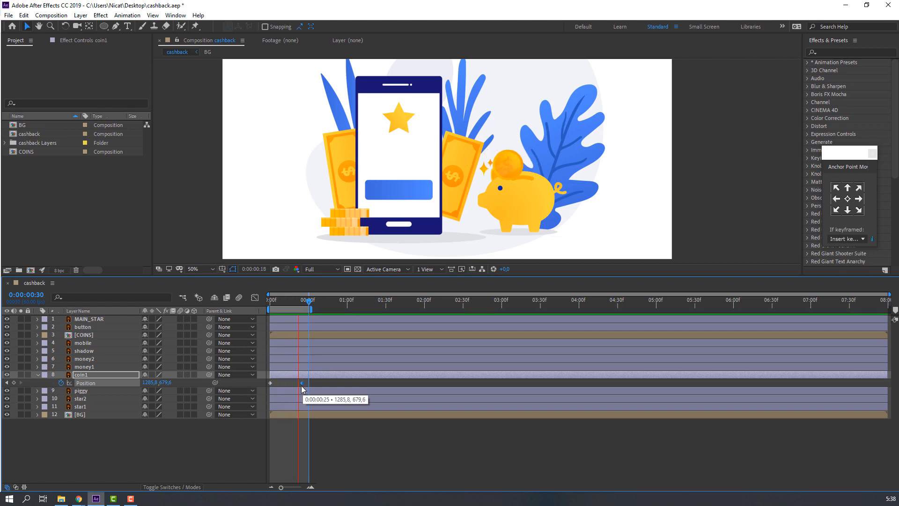
{"action": "key", "text": "space"}
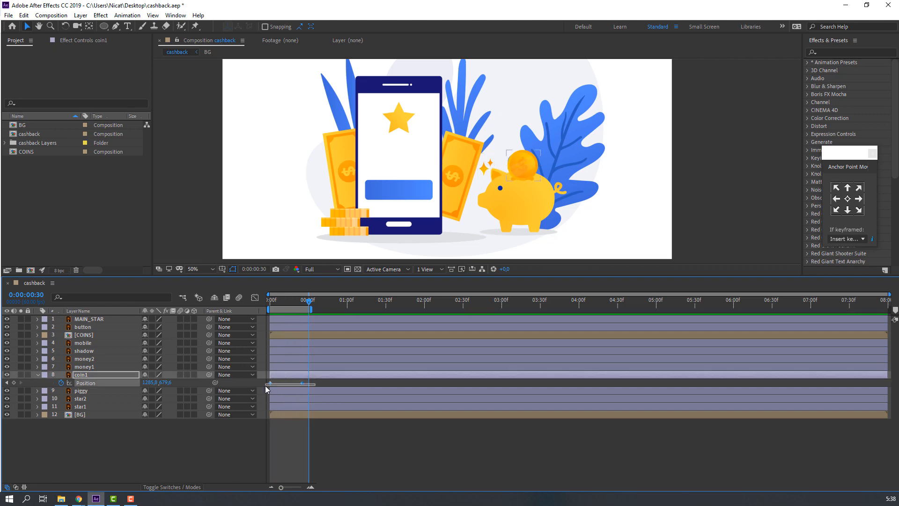
Step: Apply Easy Ease to both of coin1's Position keyframes
{"action": "right_click", "coordinate": [270, 382]}
{"action": "mouse_move", "coordinate": [318, 383]}
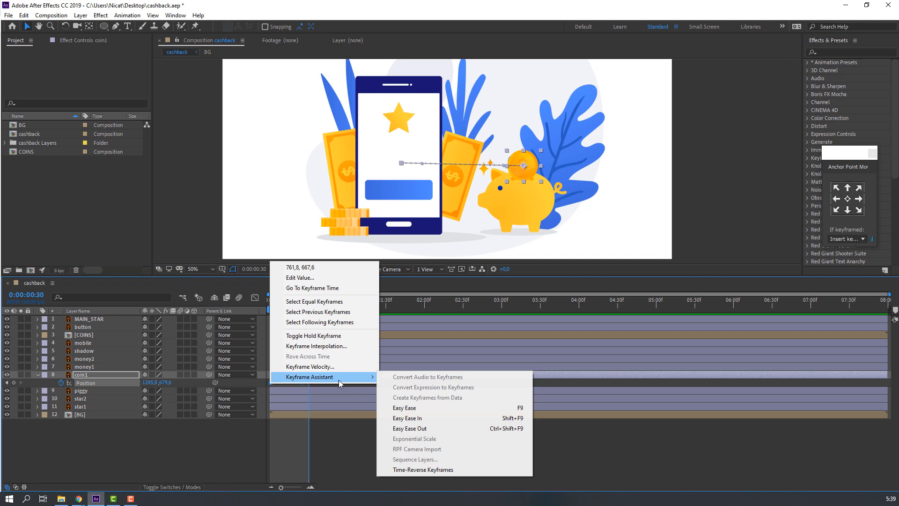
{"action": "left_click", "coordinate": [407, 403]}
Step: Extend the work area to about 01:15 and retime coin1's Position keyframes to about frames 14 and 54
{"action": "left_click_drag", "start_coordinate": [313, 308], "coordinate": [366, 308]}
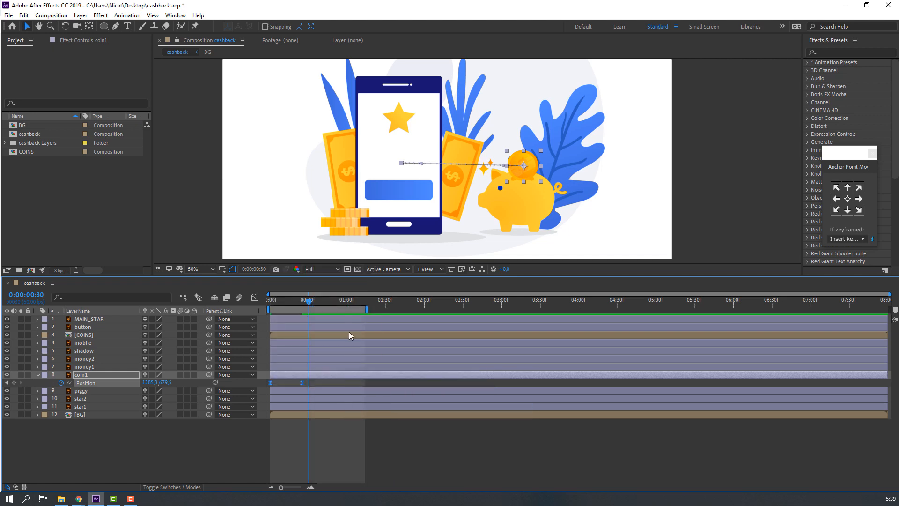
{"action": "mouse_move", "coordinate": [302, 381]}
{"action": "left_mouse_down"}
{"action": "mouse_move", "coordinate": [339, 386]}
{"action": "mouse_move", "coordinate": [286, 385]}
{"action": "left_mouse_up"}
{"action": "left_click", "coordinate": [299, 383]}
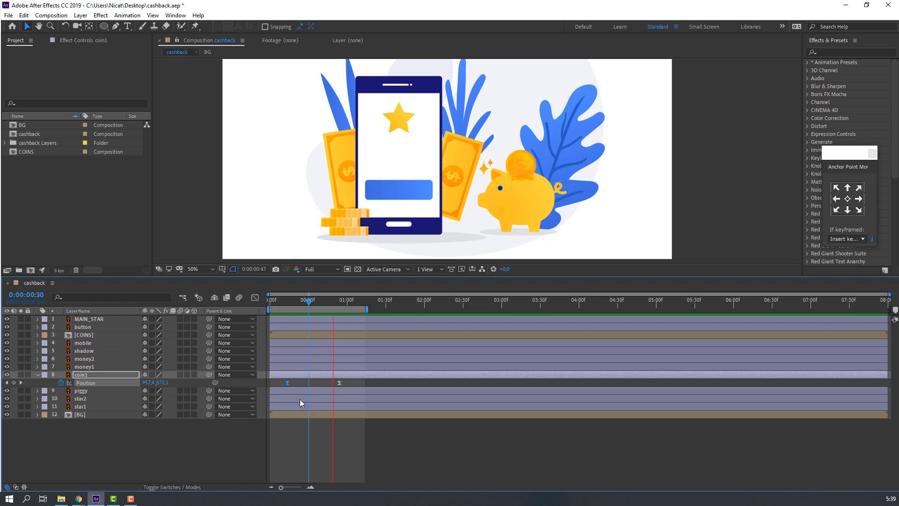
Step: At frame 33, raise coin1 to a Position Y of 492.6 so it travels in an arc, and preview it
{"action": "mouse_move", "coordinate": [300, 302]}
{"action": "left_mouse_down"}
{"action": "mouse_move", "coordinate": [283, 299]}
{"action": "mouse_move", "coordinate": [314, 309]}
{"action": "left_mouse_up"}
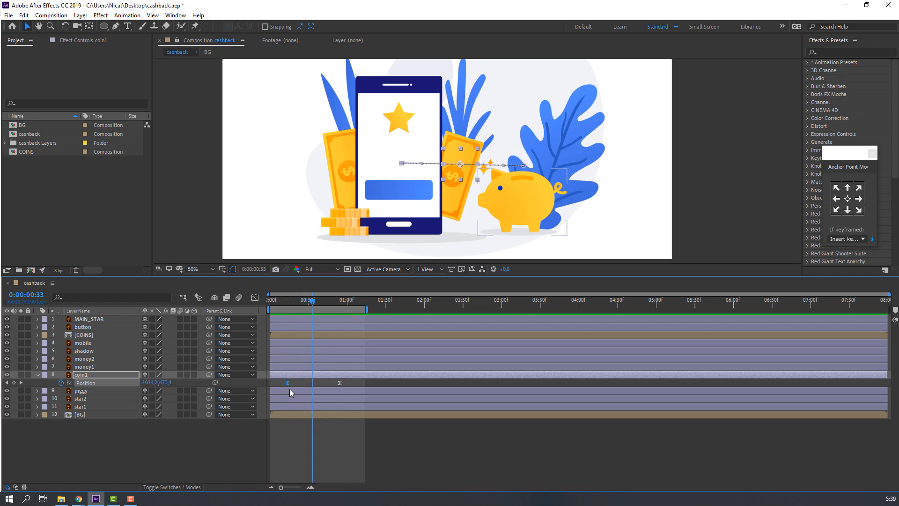
{"action": "left_click_drag", "start_coordinate": [164, 382], "coordinate": [83, 382]}
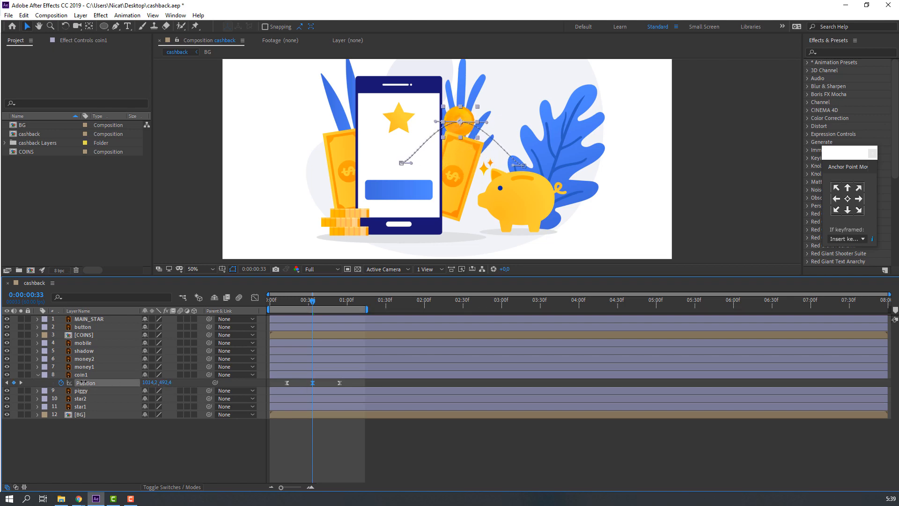
{"action": "key", "text": "space"}
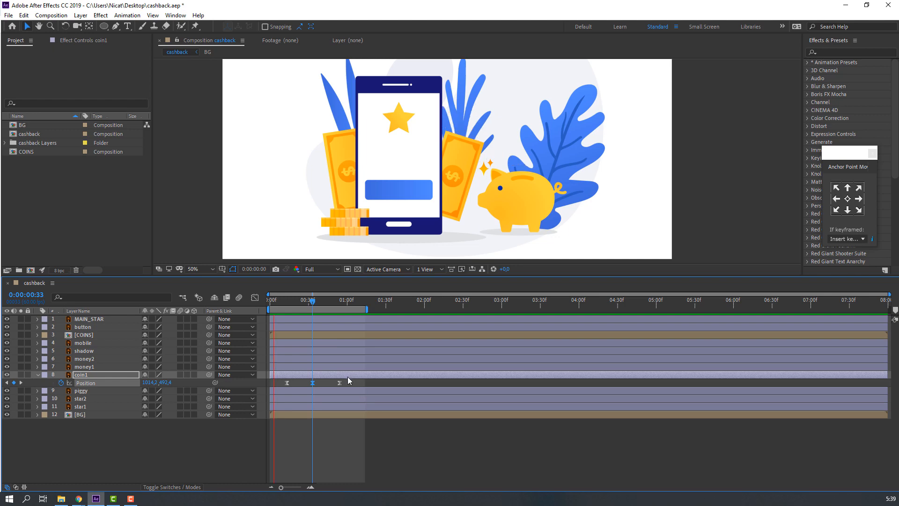
{"action": "key", "text": "space"}
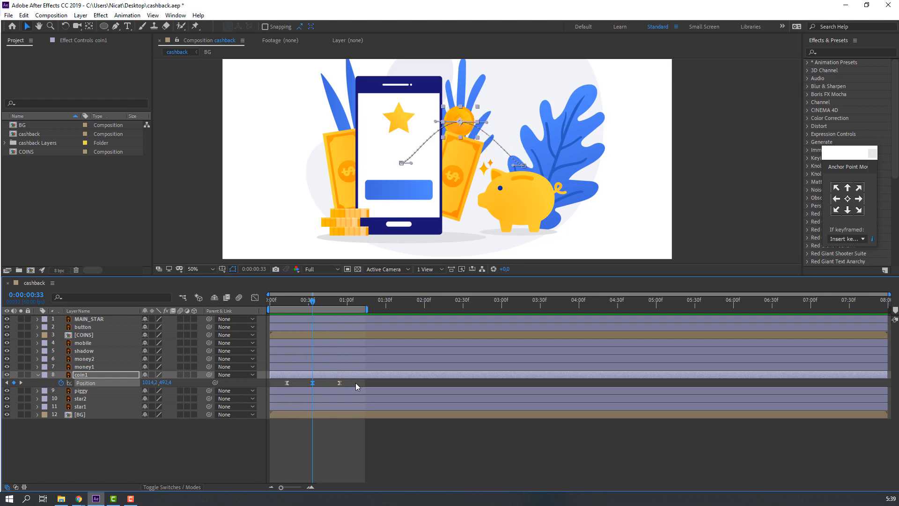
Step: Strengthen the easing of coin1's first and last Position keyframes in the speed graph and preview the result
{"action": "left_click_drag", "start_coordinate": [356, 383], "coordinate": [266, 391]}
{"action": "left_click", "coordinate": [256, 298]}
{"action": "left_click", "coordinate": [287, 457]}
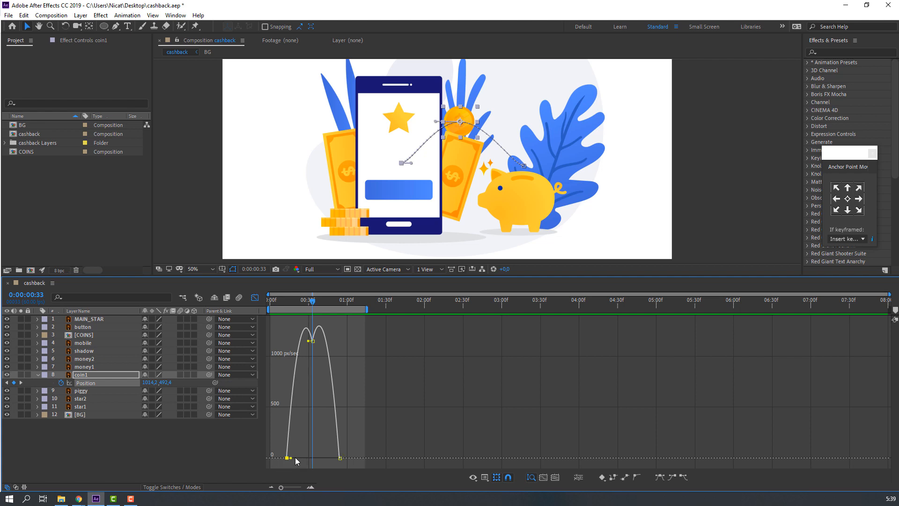
{"action": "left_click_drag", "start_coordinate": [293, 458], "coordinate": [298, 459]}
{"action": "key", "text": "space"}
{"action": "left_click_drag", "start_coordinate": [363, 450], "coordinate": [328, 461]}
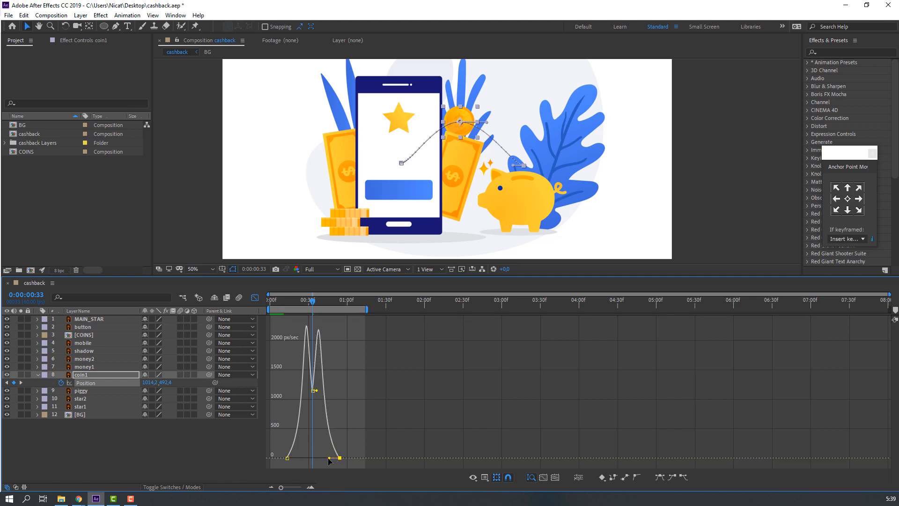
{"action": "key", "text": "space"}
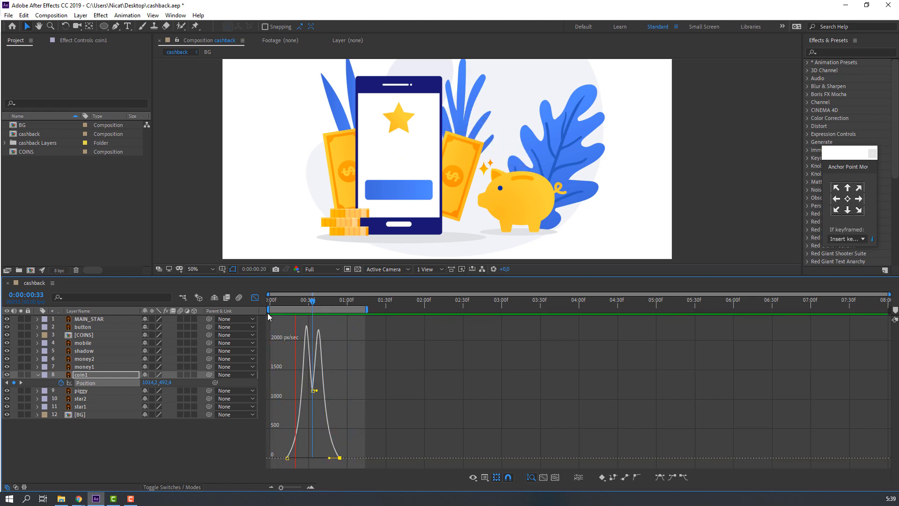
{"action": "left_click", "coordinate": [254, 298]}
Step: At frame 54, lower coin1 into the piggy bank's body with a Position Y of 810.6 and preview it
{"action": "left_click_drag", "start_coordinate": [321, 307], "coordinate": [341, 308]}
{"action": "left_click", "coordinate": [217, 432]}
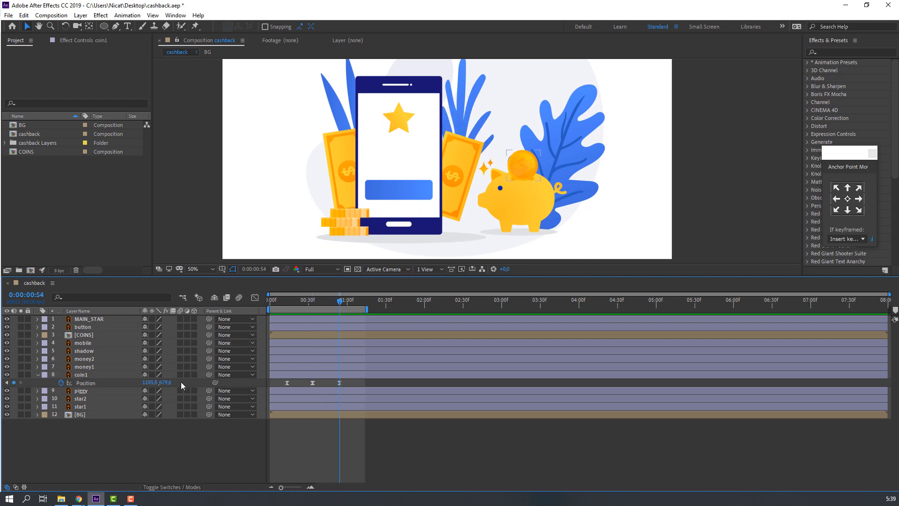
{"action": "left_click_drag", "start_coordinate": [166, 382], "coordinate": [238, 366]}
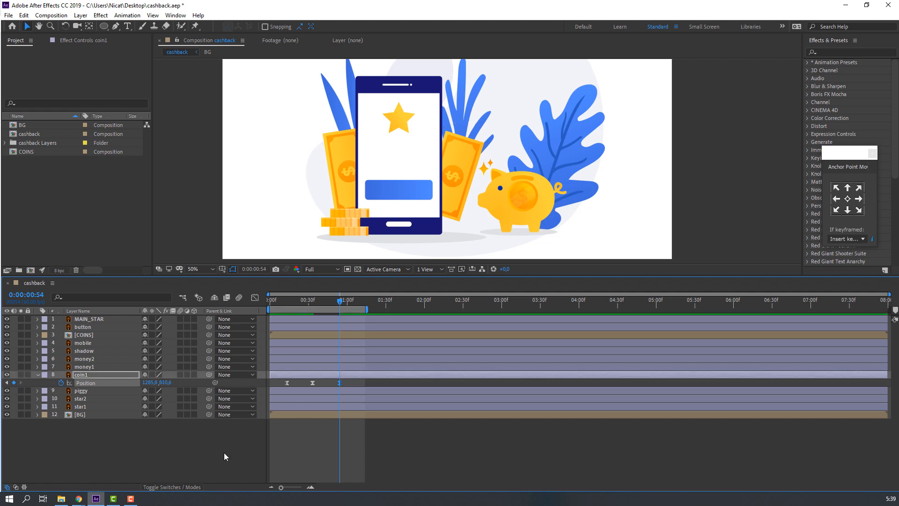
{"action": "left_click", "coordinate": [245, 440]}
{"action": "key", "text": "space"}
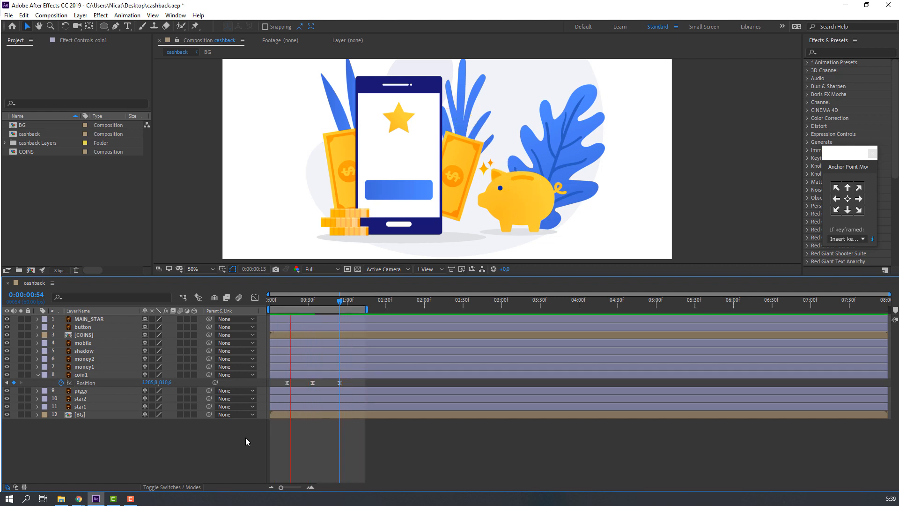
Step: Duplicate the piggy layer and solo the copy
{"action": "left_click", "coordinate": [331, 302]}
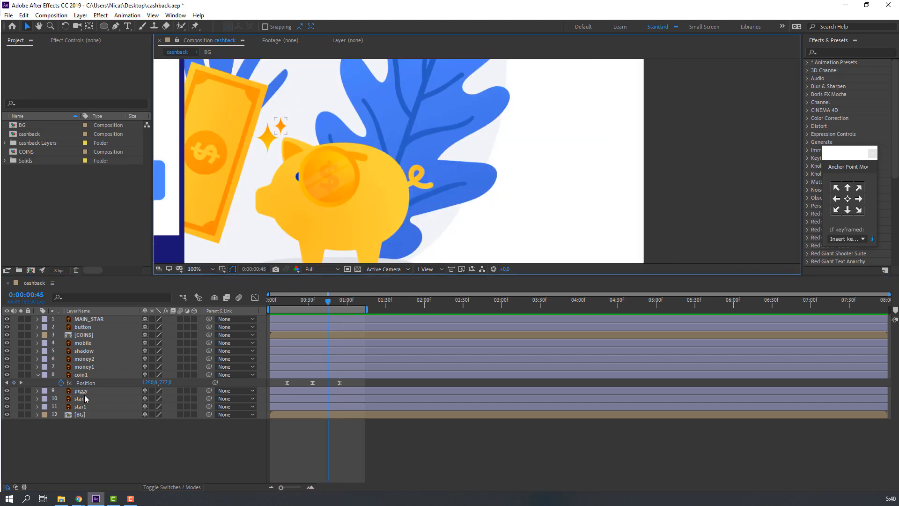
{"action": "left_click", "coordinate": [81, 391]}
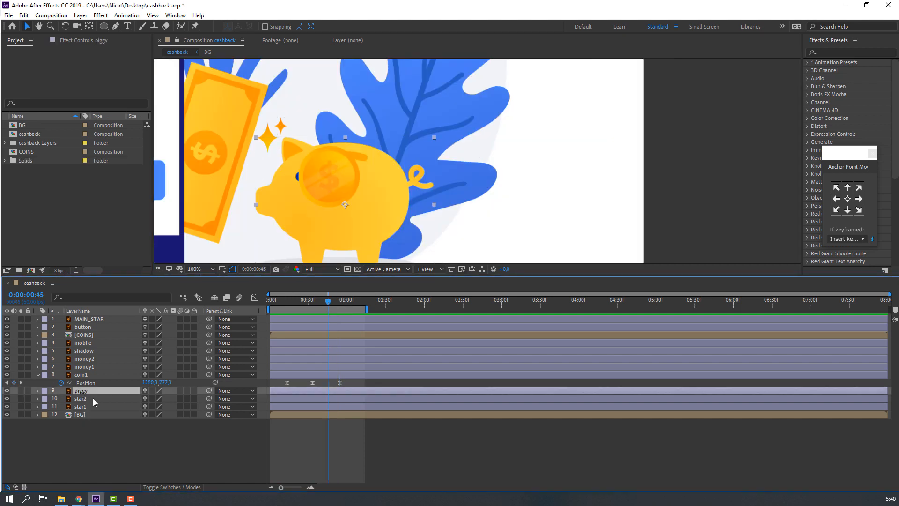
{"action": "key", "text": "ctrl+d"}
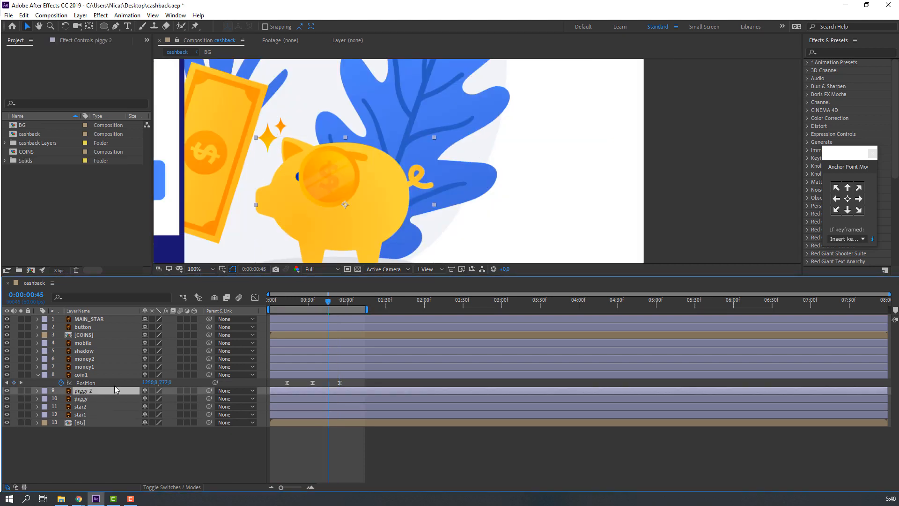
{"action": "left_click", "coordinate": [20, 391]}
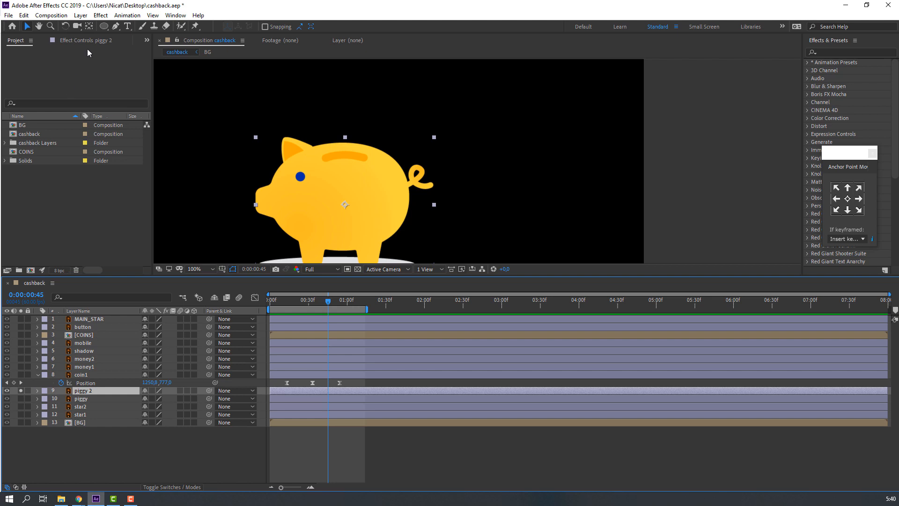
Step: Draw a closed Pen mask on piggy 2 covering the body below the coin slot, with its upper edge along the slot
{"action": "left_click", "coordinate": [116, 28]}
{"action": "scroll", "coordinate": [328, 183], "scroll_direction": "down", "scroll_amount": 3}
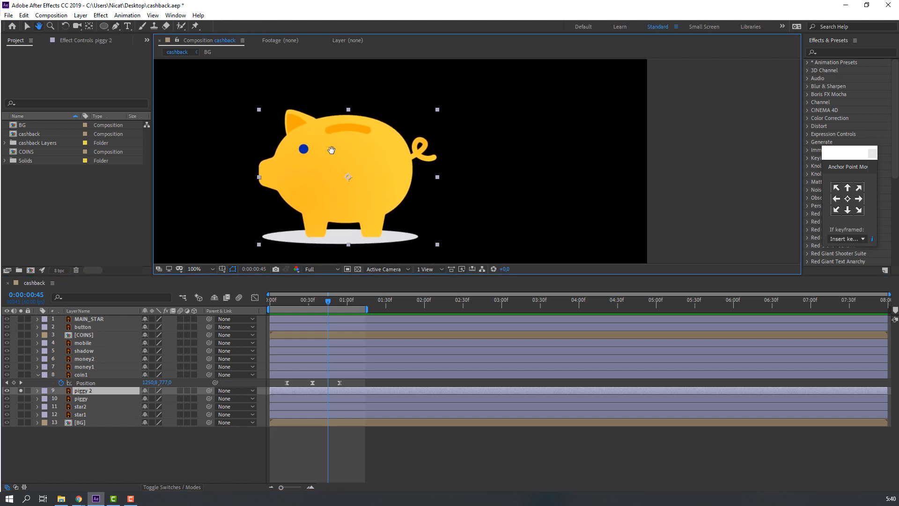
{"action": "left_click", "coordinate": [328, 122]}
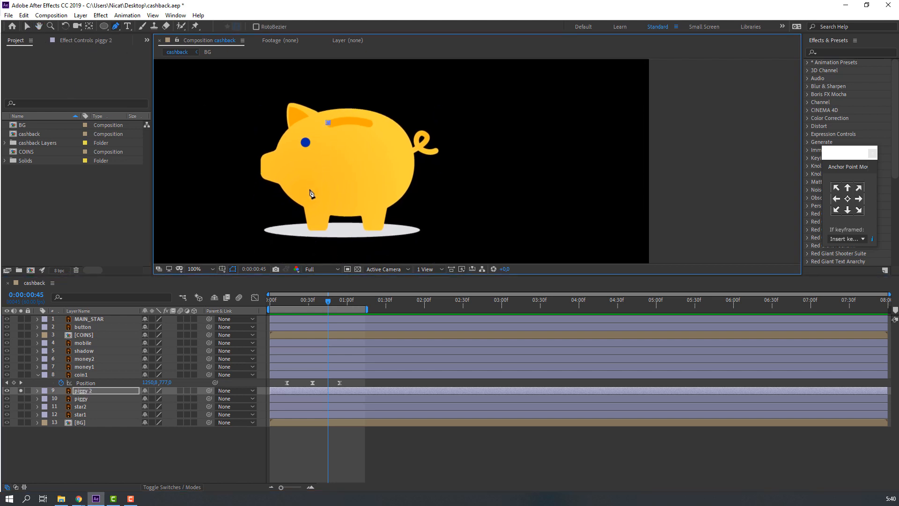
{"action": "left_click_drag", "start_coordinate": [396, 171], "coordinate": [393, 136]}
{"action": "left_click", "coordinate": [328, 123]}
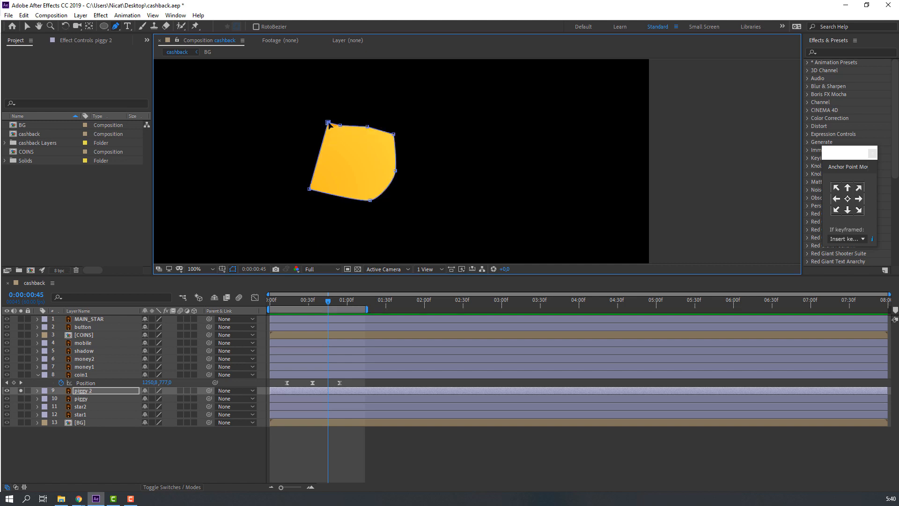
{"action": "left_click", "coordinate": [26, 27]}
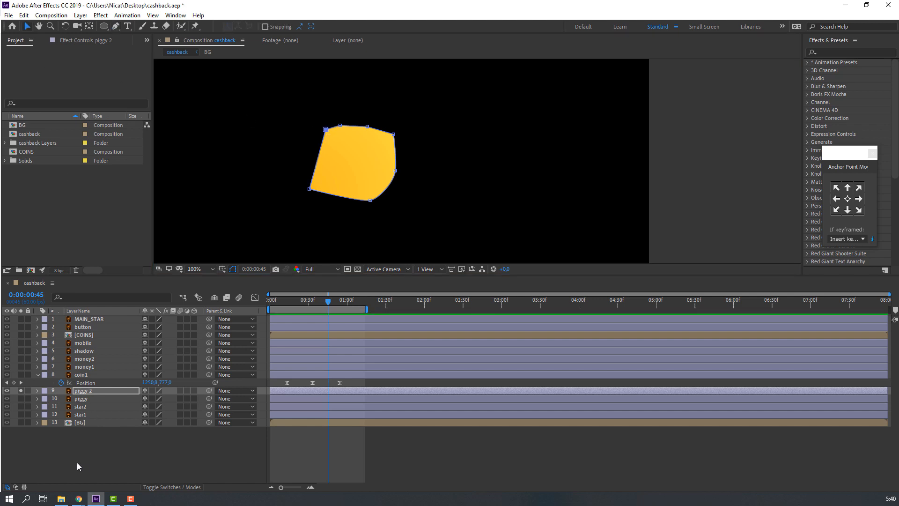
Step: Turn off solo for piggy 2, place it above coin1 in the layer stack and scrub through the coin's drop
{"action": "left_click", "coordinate": [21, 391]}
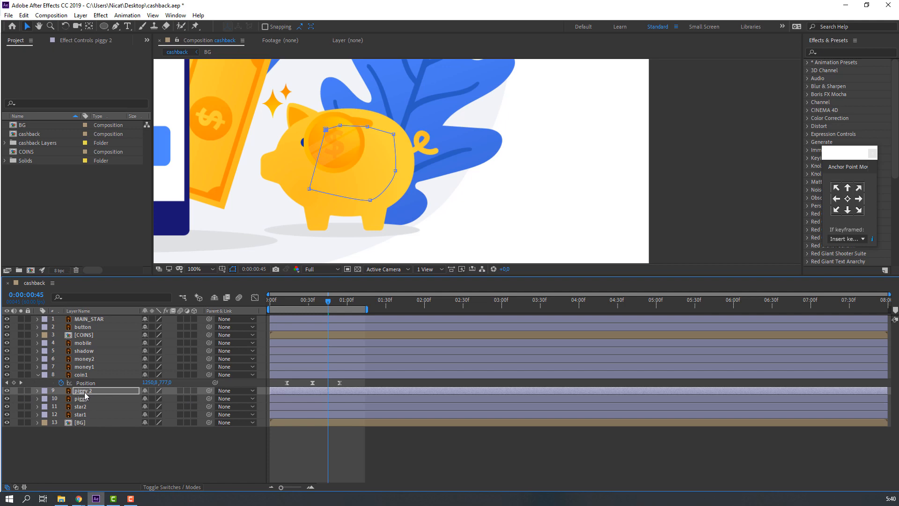
{"action": "left_click_drag", "start_coordinate": [85, 393], "coordinate": [89, 375]}
{"action": "left_click_drag", "start_coordinate": [294, 301], "coordinate": [324, 303]}
Step: Hide piggy 2 and bend coin1's motion path at the last keyframe so the coin drops nearly vertically into the slot
{"action": "left_click", "coordinate": [7, 375]}
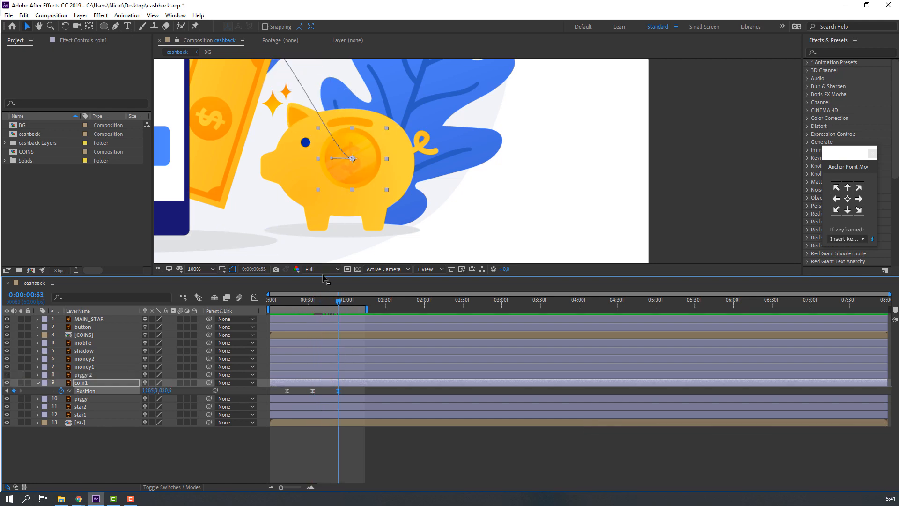
{"action": "left_click_drag", "start_coordinate": [332, 159], "coordinate": [358, 98]}
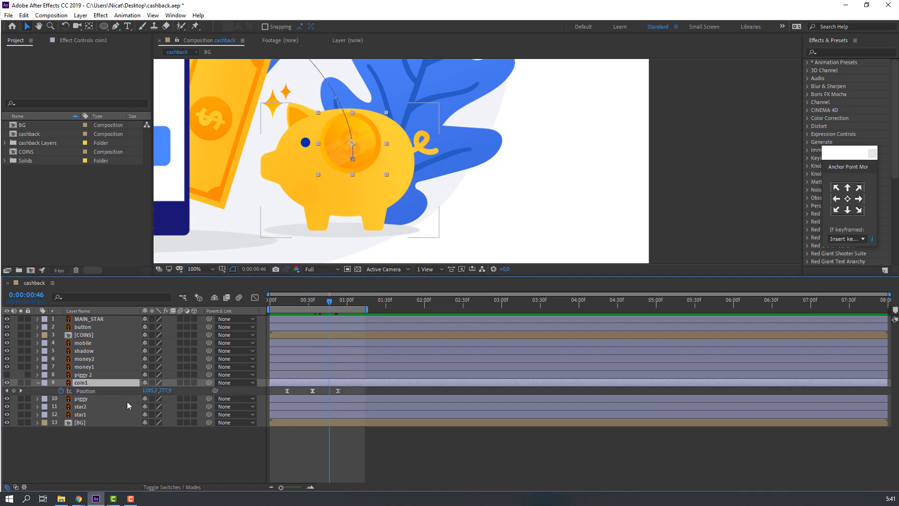
Step: Scale coin1 down to 69% and scrub through its entry into the piggy bank
{"action": "key", "text": "s"}
{"action": "left_click_drag", "start_coordinate": [153, 390], "coordinate": [138, 390]}
{"action": "left_click_drag", "start_coordinate": [297, 300], "coordinate": [325, 302]}
Step: Show piggy 2 again and scrub the timeline to check the coin disappearing into the slot
{"action": "left_click", "coordinate": [76, 377]}
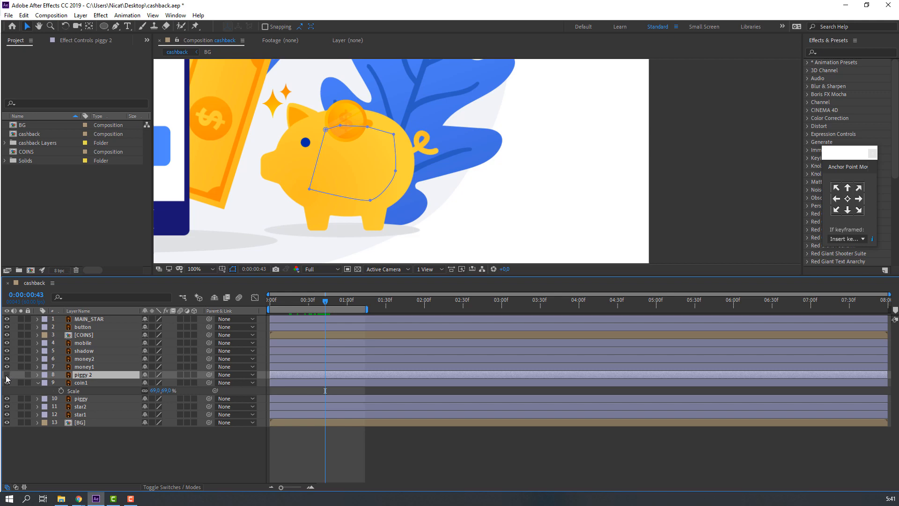
{"action": "left_click", "coordinate": [6, 375]}
{"action": "left_click_drag", "start_coordinate": [308, 305], "coordinate": [331, 305]}
{"action": "left_click", "coordinate": [395, 449]}
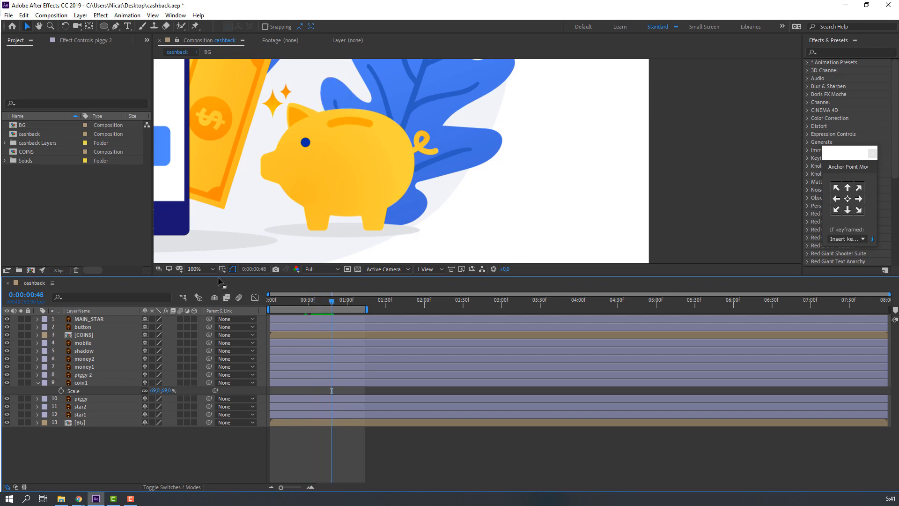
Step: Fit the whole composition in the viewer and preview the coin's flight into the piggy bank
{"action": "left_click", "coordinate": [201, 269]}
{"action": "left_click", "coordinate": [205, 285]}
{"action": "key", "text": "space"}
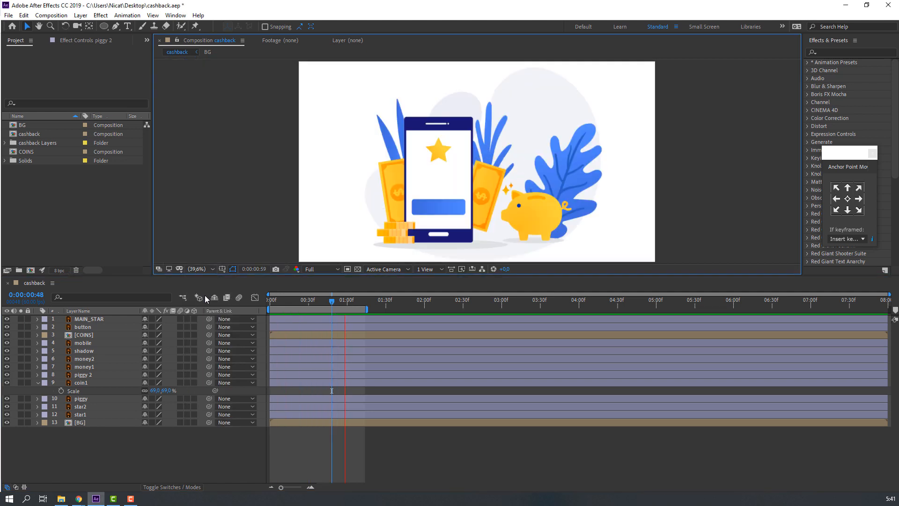
{"action": "key", "text": "space"}
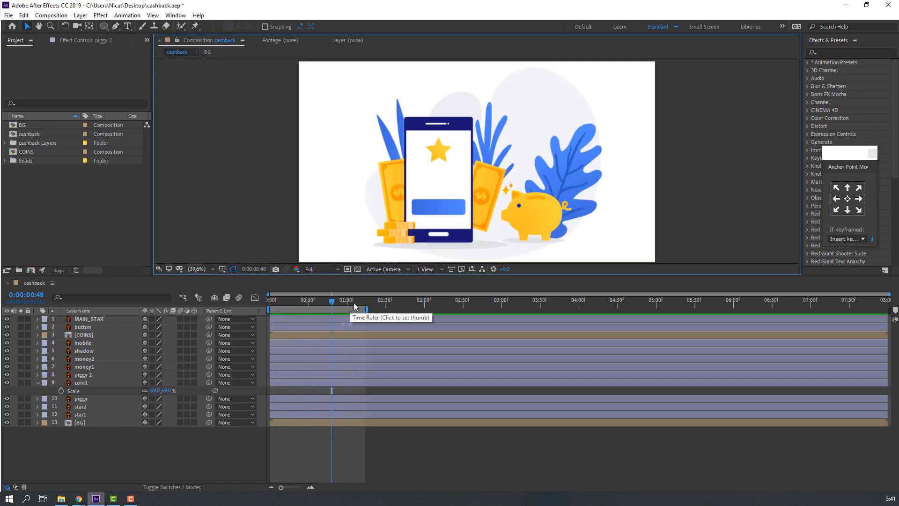
Step: Extend the work area to just past 3 seconds and proportionally stretch coin1's position keyframes so the last falls near 0:00:01:36, and preview
{"action": "left_click", "coordinate": [81, 383]}
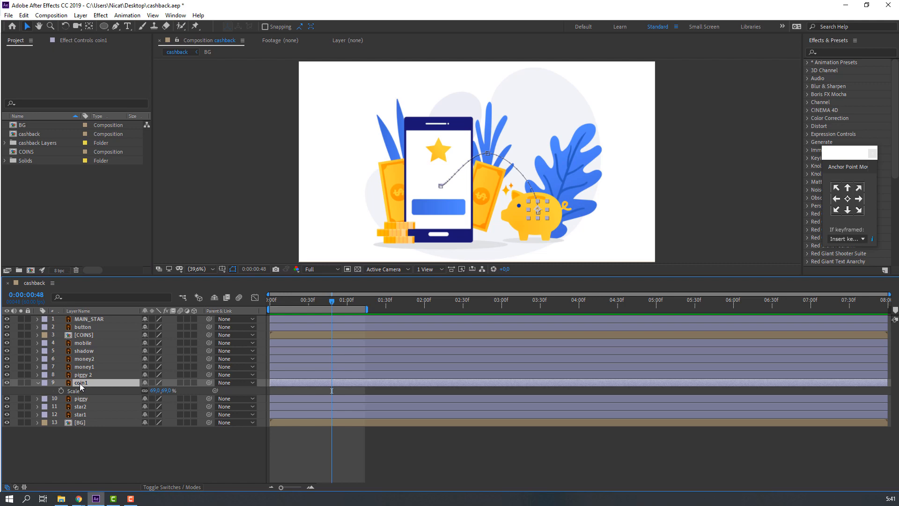
{"action": "key", "text": "p"}
{"action": "left_click_drag", "start_coordinate": [367, 310], "coordinate": [513, 309]}
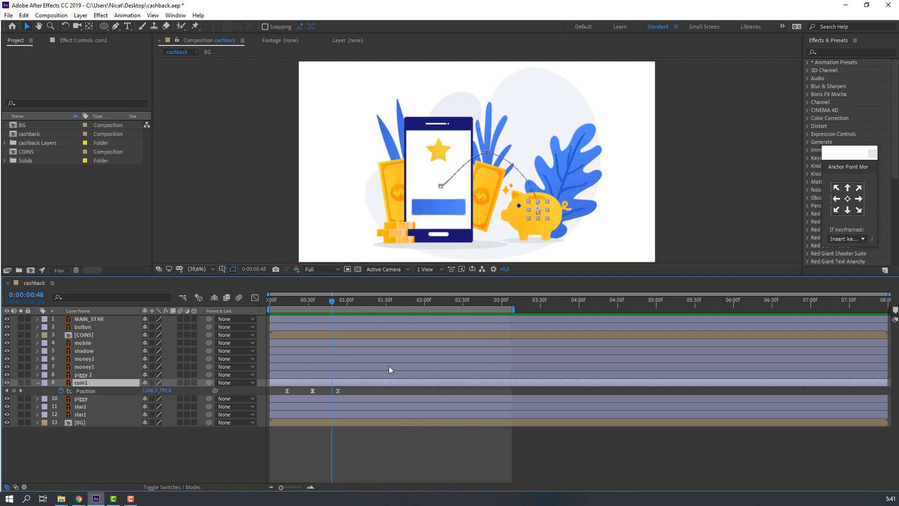
{"action": "left_click_drag", "start_coordinate": [354, 390], "coordinate": [286, 392]}
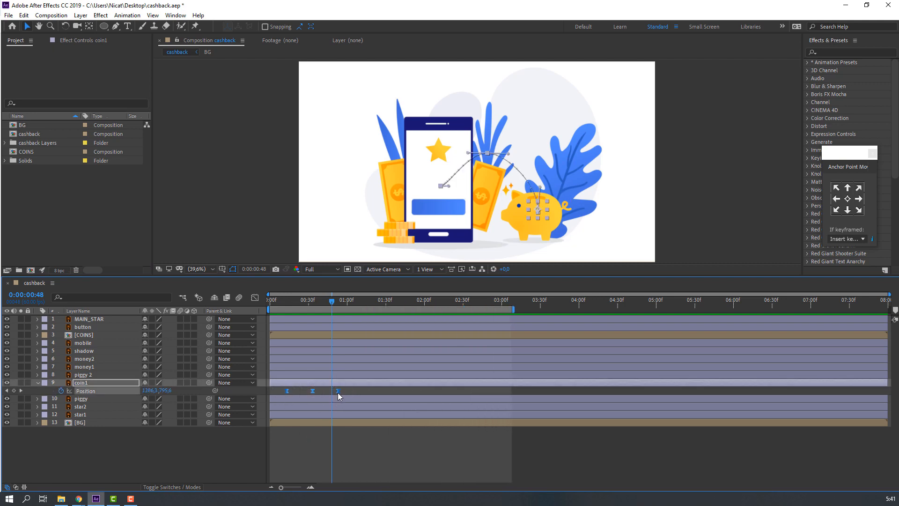
{"action": "left_click_drag", "start_coordinate": [340, 392], "coordinate": [392, 391]}
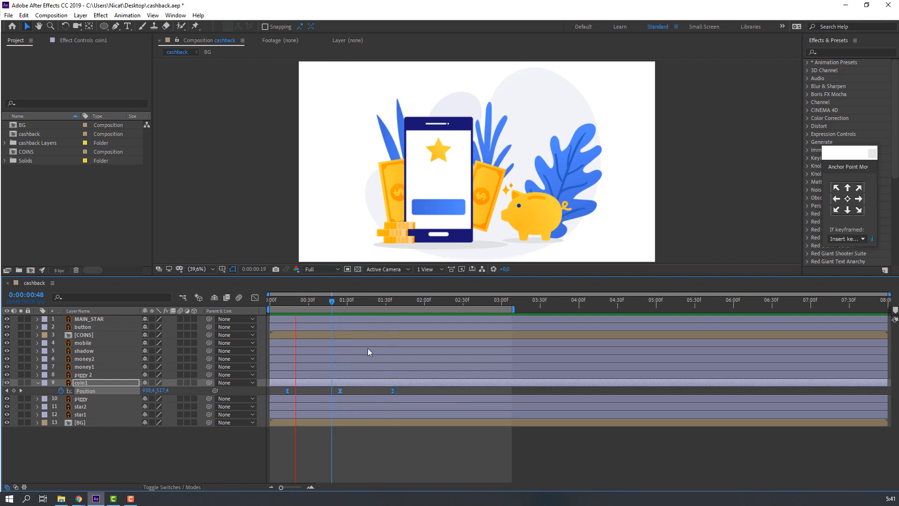
{"action": "key", "text": "space"}
Step: Duplicate coin1 and shift the copy's layer about 12 frames later so a second coin follows the first
{"action": "left_click_drag", "start_coordinate": [332, 299], "coordinate": [346, 299]}
{"action": "left_click", "coordinate": [94, 384]}
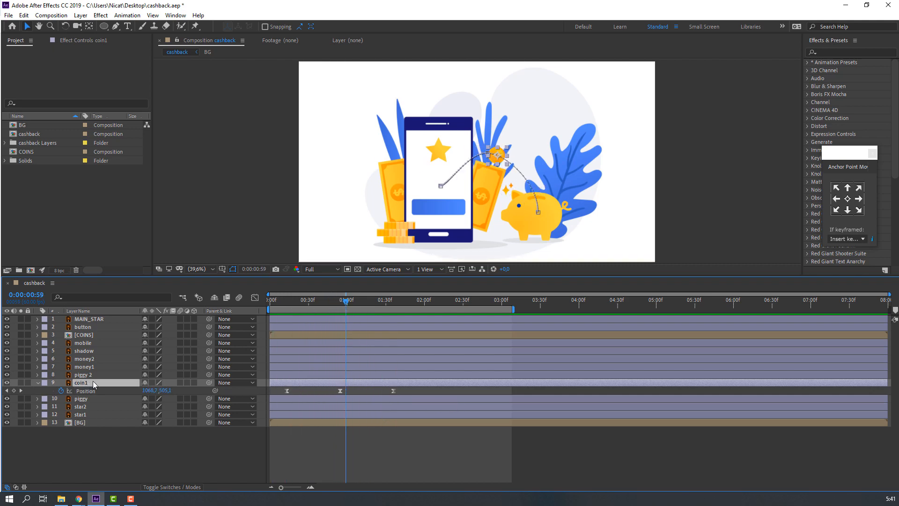
{"action": "key", "text": "ctrl+d"}
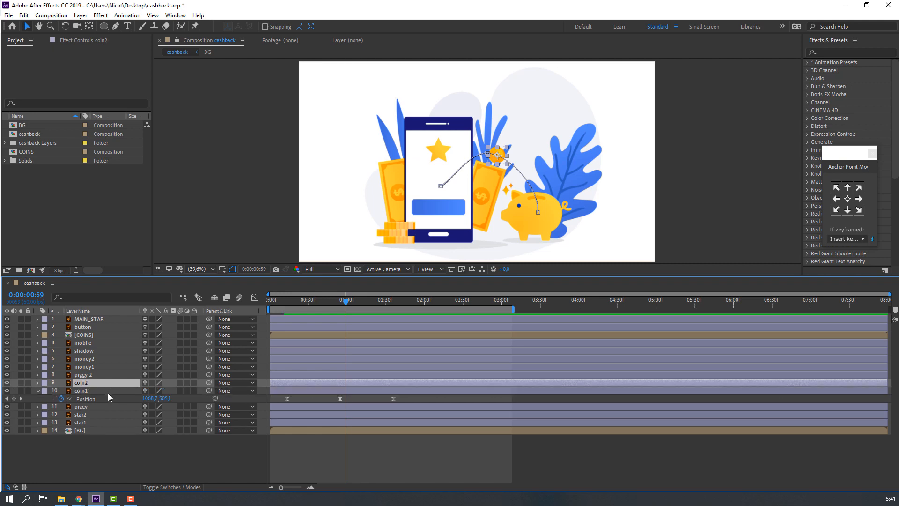
{"action": "mouse_move", "coordinate": [282, 383]}
{"action": "left_mouse_down"}
{"action": "mouse_move", "coordinate": [308, 383]}
{"action": "mouse_move", "coordinate": [293, 381]}
{"action": "left_mouse_up"}
{"action": "key", "text": "p"}
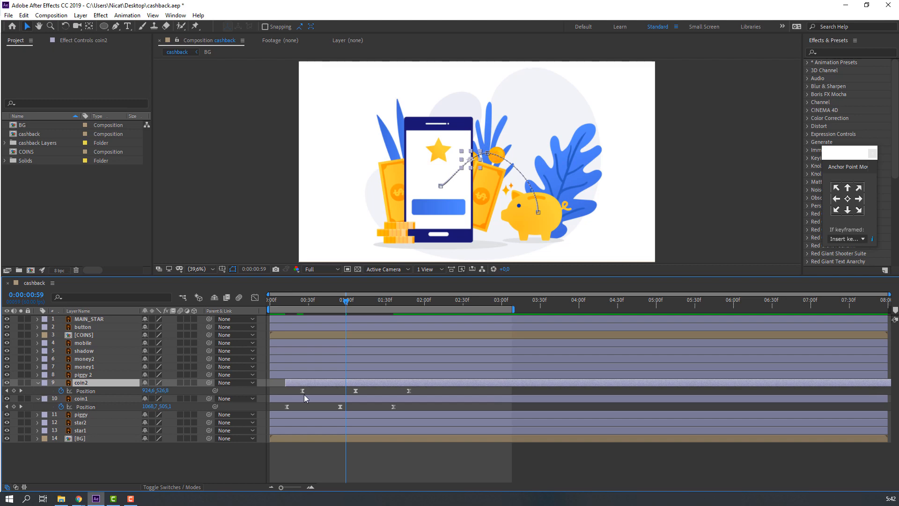
Step: Duplicate coin2 and offset the copy to start at about frame 27, previewing the staggered coins
{"action": "key", "text": "ctrl+d"}
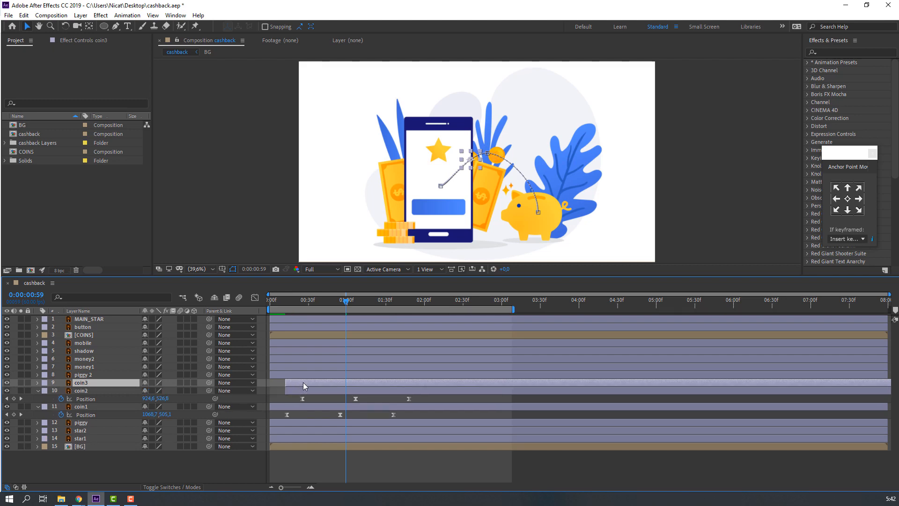
{"action": "left_click_drag", "start_coordinate": [302, 382], "coordinate": [330, 383]}
{"action": "key", "text": "space"}
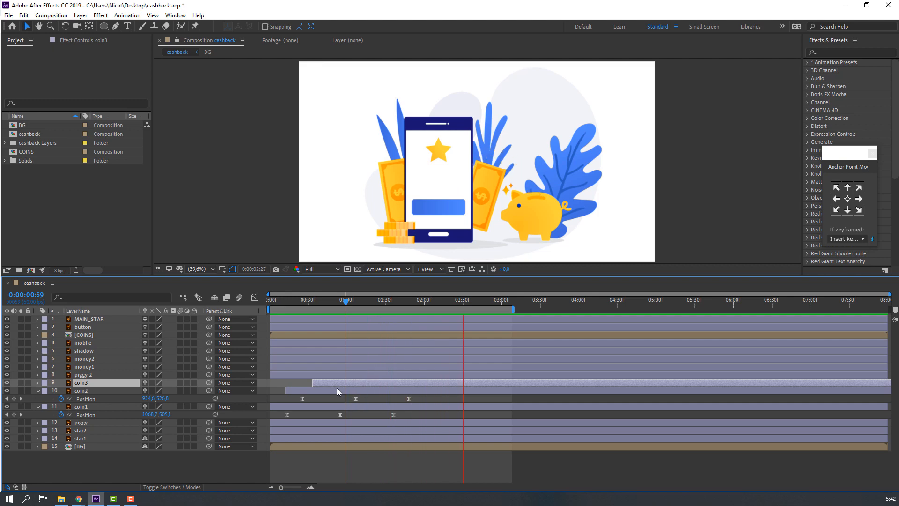
{"action": "left_click_drag", "start_coordinate": [336, 385], "coordinate": [328, 381]}
Step: Move piggy's anchor point to its bottom centre, unlink its scale proportions and add a 100% scale keyframe at 0:00:01:10
{"action": "mouse_move", "coordinate": [352, 302]}
{"action": "left_mouse_down"}
{"action": "mouse_move", "coordinate": [305, 302]}
{"action": "mouse_move", "coordinate": [387, 301]}
{"action": "mouse_move", "coordinate": [347, 302]}
{"action": "mouse_move", "coordinate": [356, 302]}
{"action": "left_mouse_up"}
{"action": "left_click", "coordinate": [83, 423]}
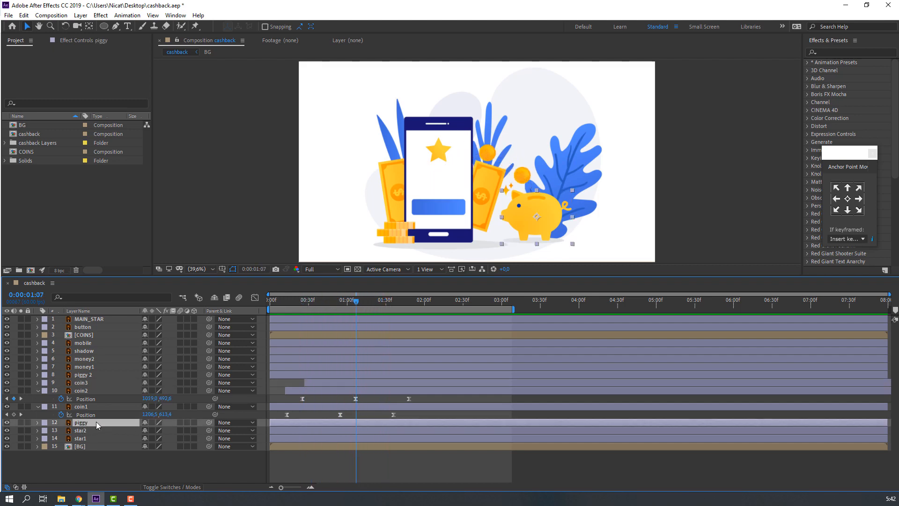
{"action": "key", "text": "s"}
{"action": "key", "text": "Page_Down"}
{"action": "key", "text": "Page_Down"}
{"action": "key", "text": "Page_Down"}
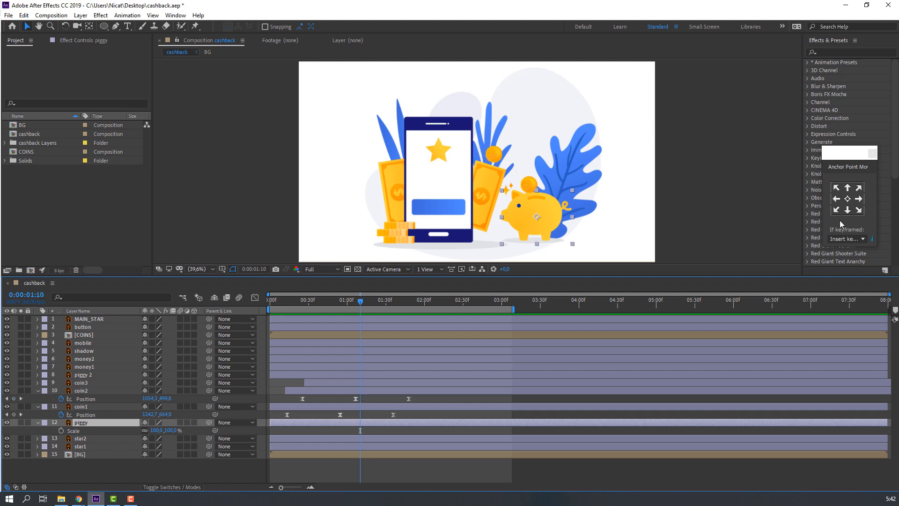
{"action": "left_click", "coordinate": [848, 211]}
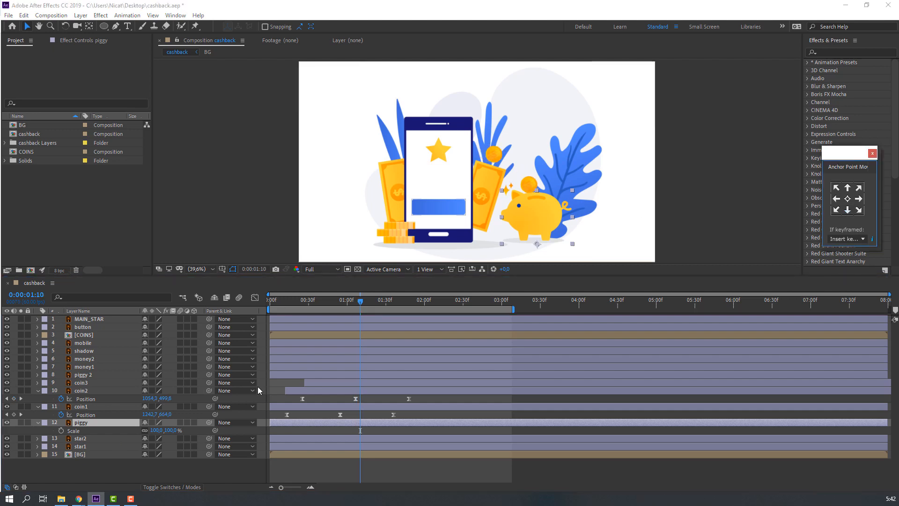
{"action": "left_click", "coordinate": [146, 434]}
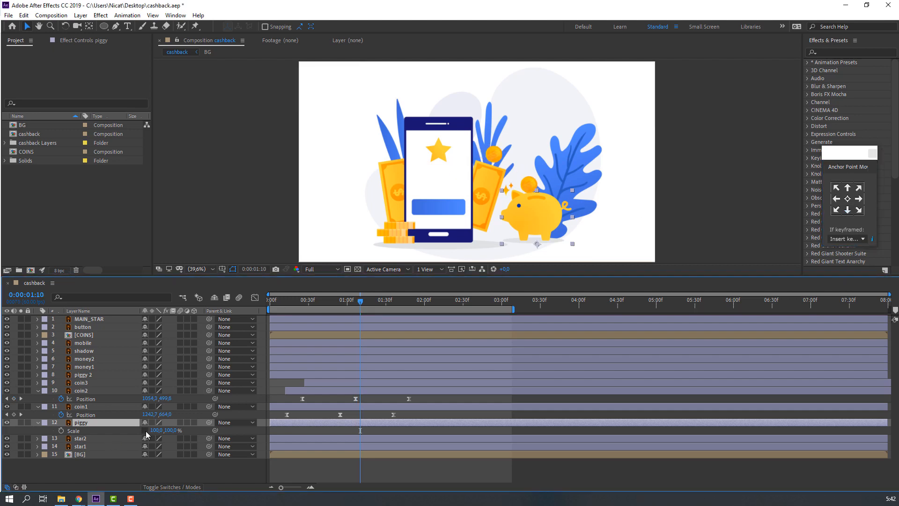
{"action": "left_click", "coordinate": [61, 430]}
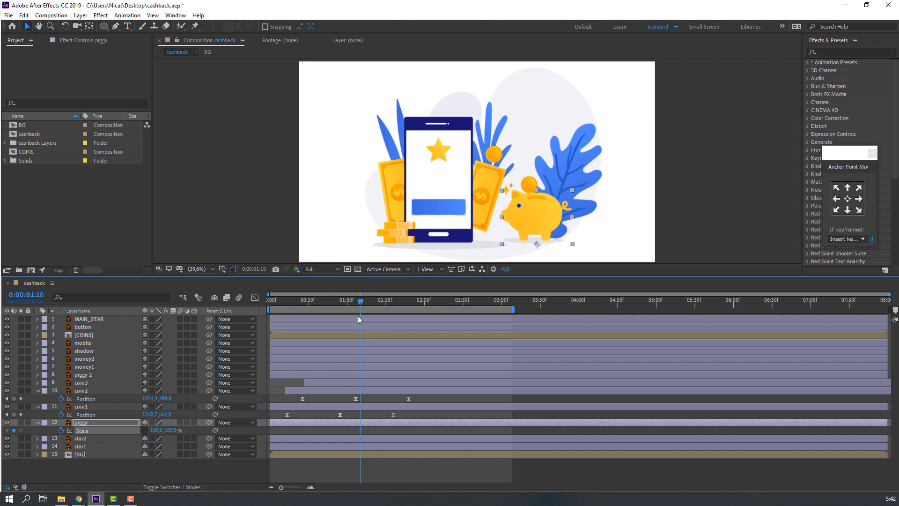
Step: Keyframe piggy's horizontal scale to 110% at 0:00:01:20 and back to 100% at 0:00:01:28
{"action": "left_click_drag", "start_coordinate": [363, 303], "coordinate": [373, 303]}
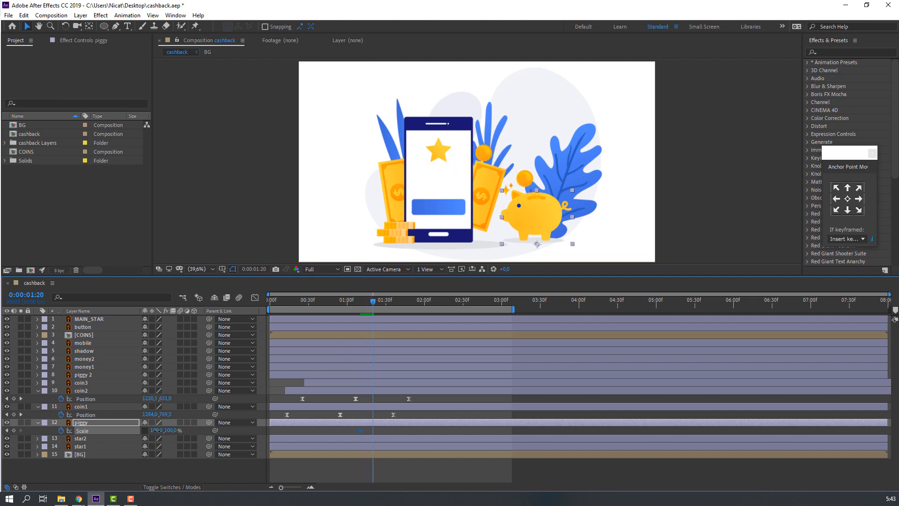
{"action": "left_click_drag", "start_coordinate": [156, 429], "coordinate": [160, 429]}
{"action": "mouse_move", "coordinate": [373, 303]}
{"action": "left_mouse_down"}
{"action": "mouse_move", "coordinate": [357, 303]}
{"action": "mouse_move", "coordinate": [385, 309]}
{"action": "left_mouse_up"}
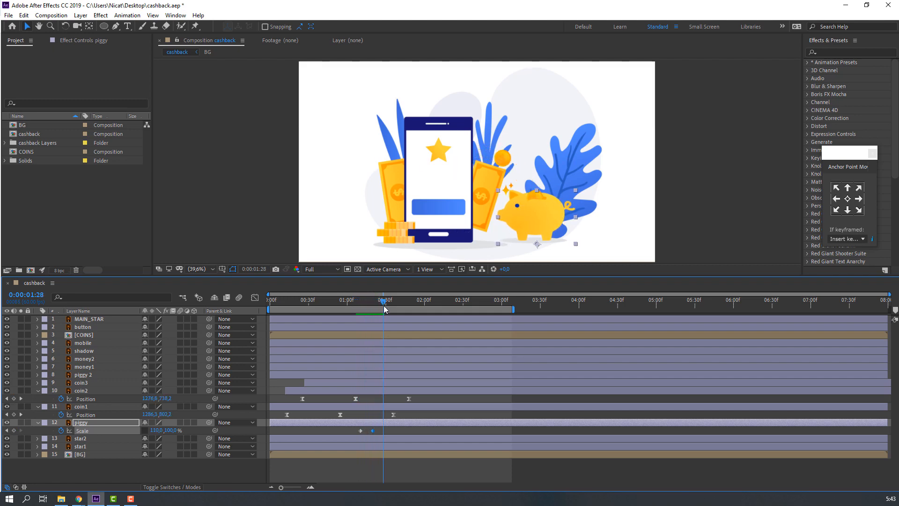
{"action": "left_click", "coordinate": [155, 430]}
{"action": "type", "text": "1"}
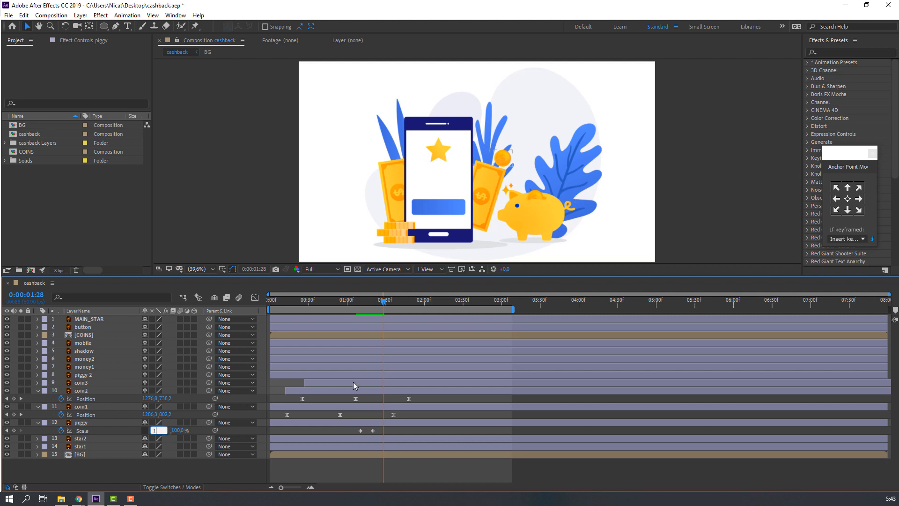
{"action": "left_click_drag", "start_coordinate": [355, 304], "coordinate": [388, 303]}
Step: Copy piggy's three scale keyframes, paste them at 0:00:01:32 and scrub through the repeated bulge
{"action": "left_click_drag", "start_coordinate": [393, 433], "coordinate": [354, 427]}
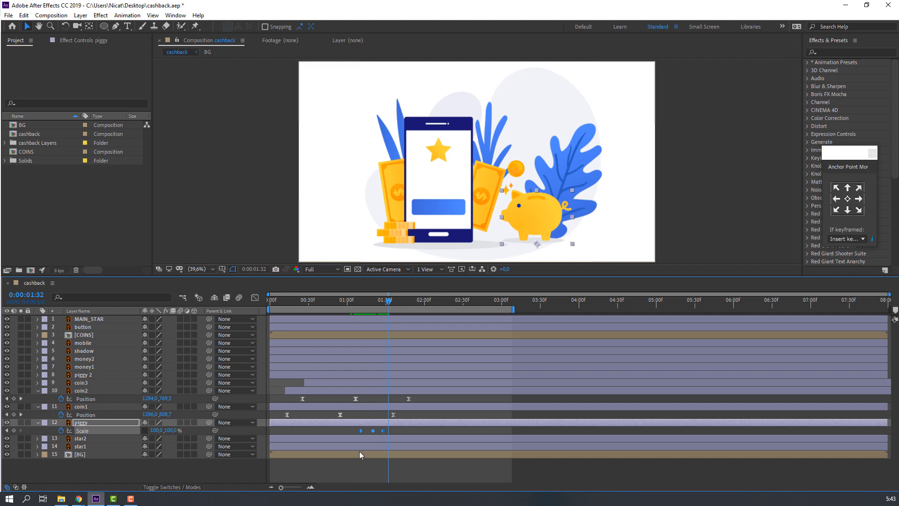
{"action": "key", "text": "ctrl+c"}
{"action": "key", "text": "ctrl+v"}
{"action": "left_click_drag", "start_coordinate": [363, 304], "coordinate": [412, 311]}
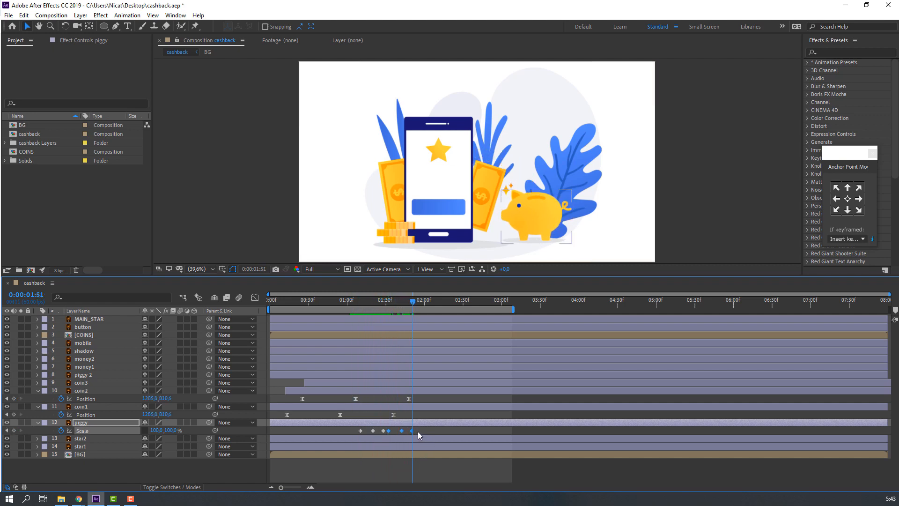
Step: Apply Easy Ease to all of piggy's scale keyframes and preview the animation
{"action": "left_click_drag", "start_coordinate": [418, 433], "coordinate": [358, 429]}
{"action": "right_click", "coordinate": [360, 430]}
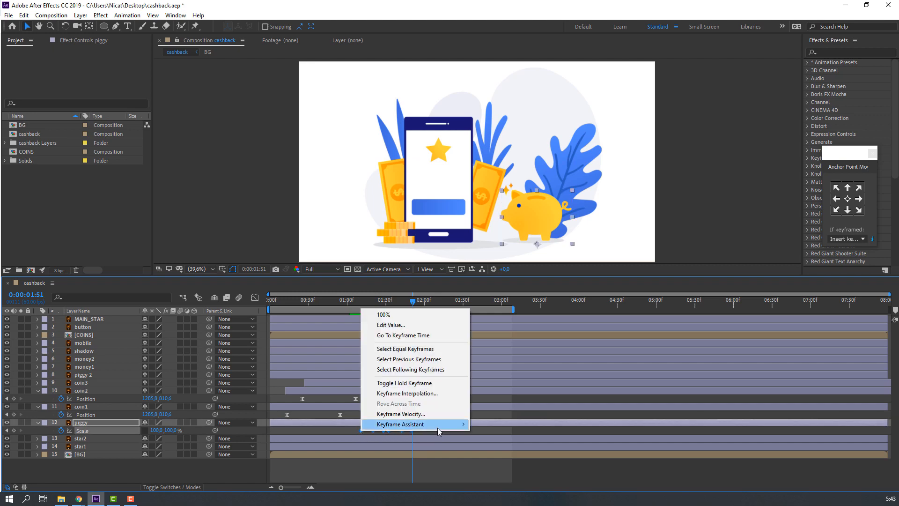
{"action": "mouse_move", "coordinate": [437, 428]}
{"action": "left_click", "coordinate": [487, 362]}
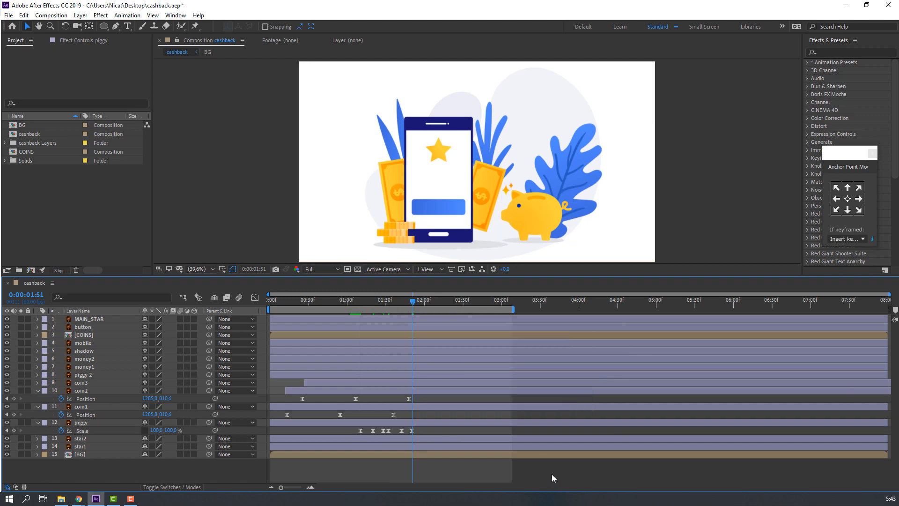
{"action": "key", "text": "space"}
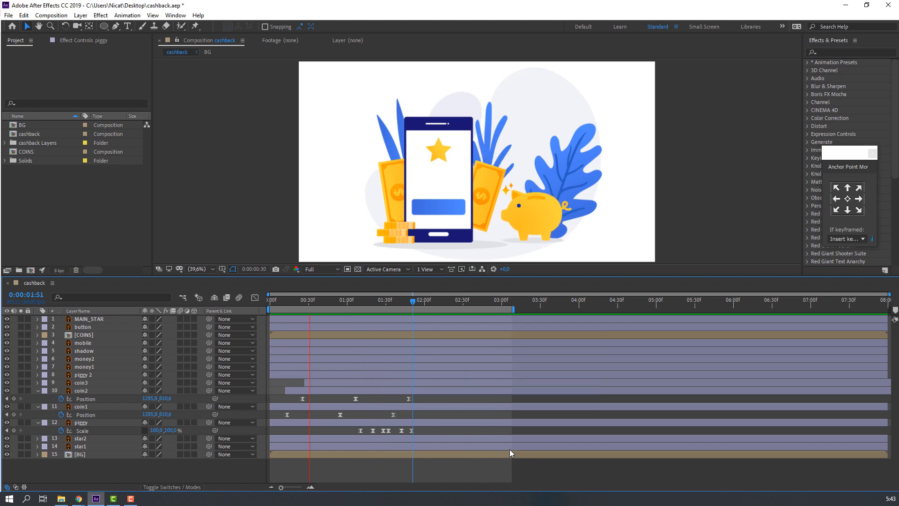
Step: Collapse the piggy, coin1 and coin2 layer properties and check the frame at 0:00:01:40
{"action": "left_click", "coordinate": [38, 422]}
{"action": "left_click", "coordinate": [38, 407]}
{"action": "left_click", "coordinate": [37, 392]}
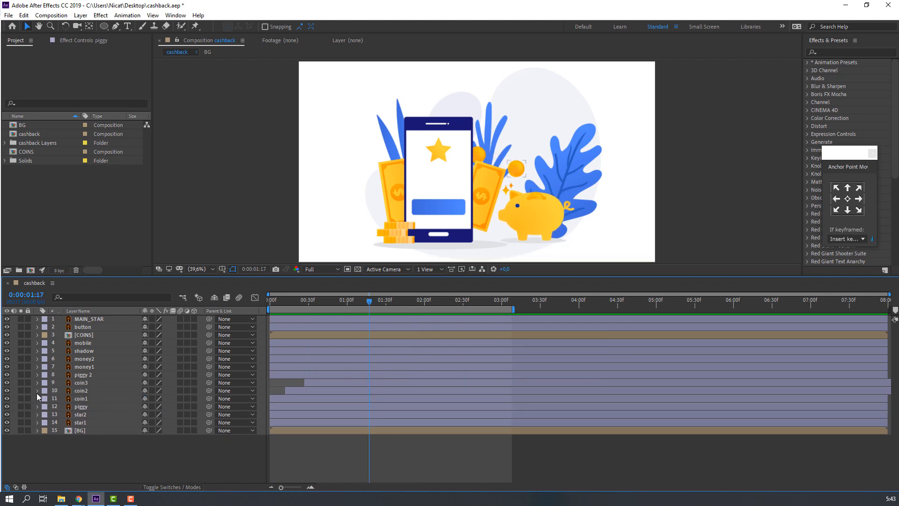
{"action": "left_click", "coordinate": [399, 301]}
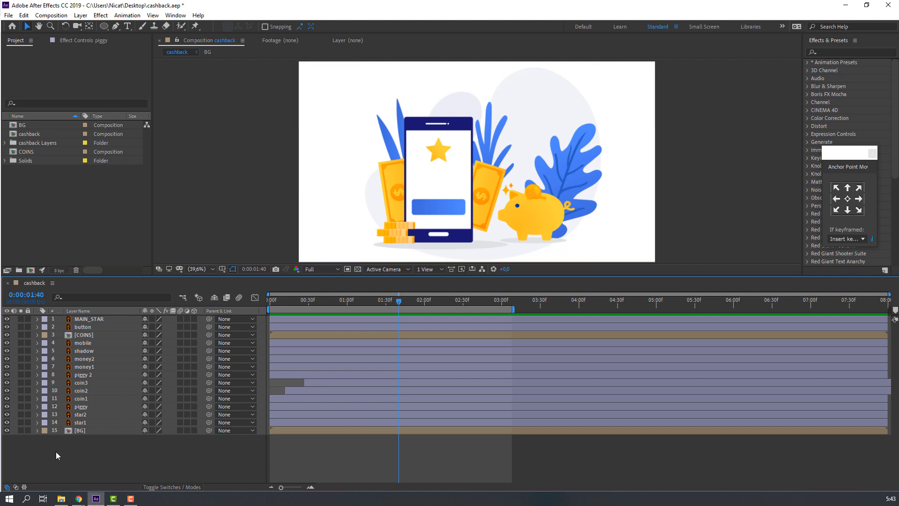
Step: In the BG composition, return to the first frame and move the anchor points of plant4 and plant3 to their stem bases
{"action": "key", "text": "Home"}
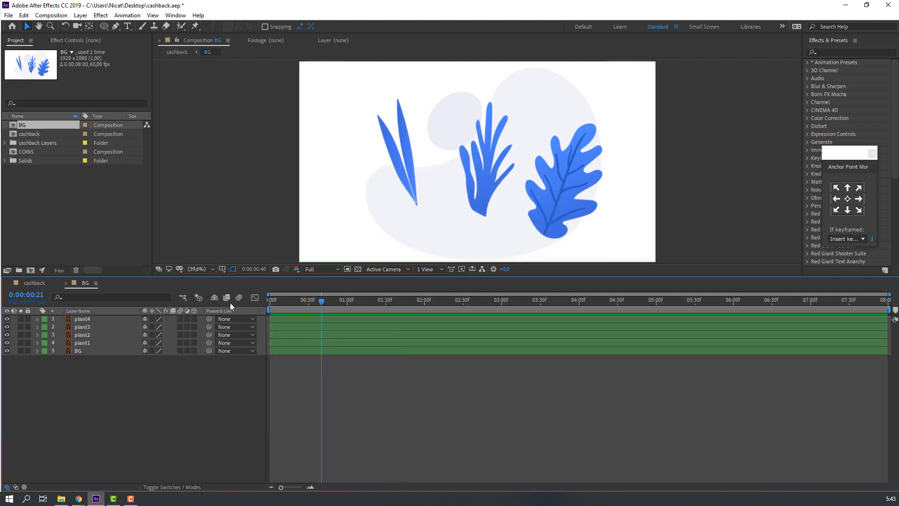
{"action": "left_click", "coordinate": [84, 320]}
{"action": "left_click", "coordinate": [89, 27]}
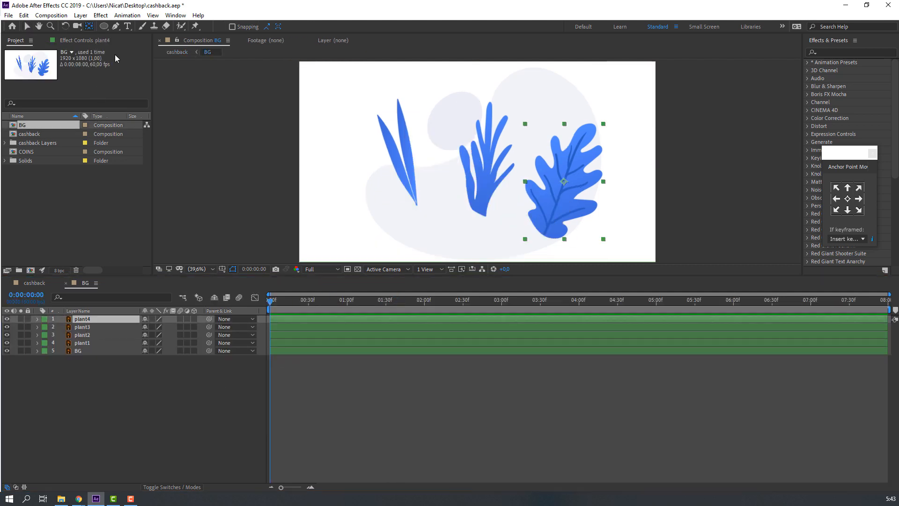
{"action": "left_click_drag", "start_coordinate": [561, 187], "coordinate": [548, 229]}
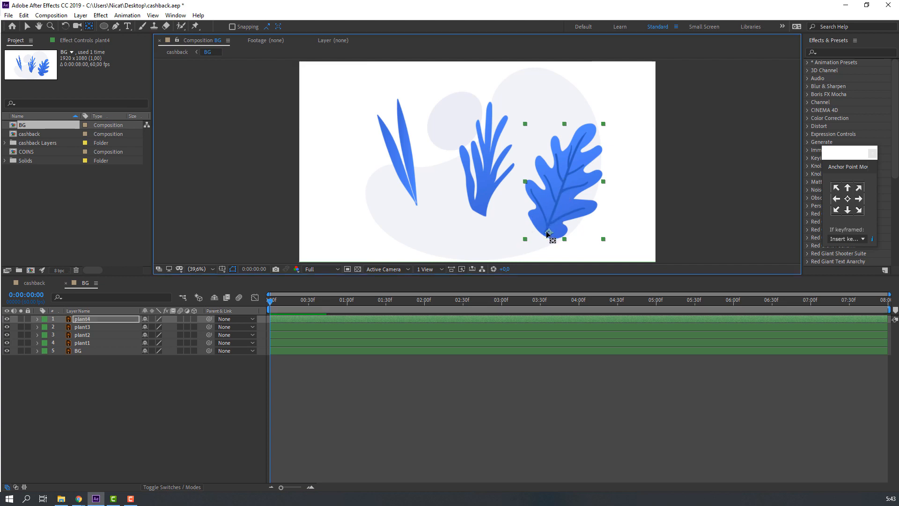
{"action": "left_click", "coordinate": [82, 327]}
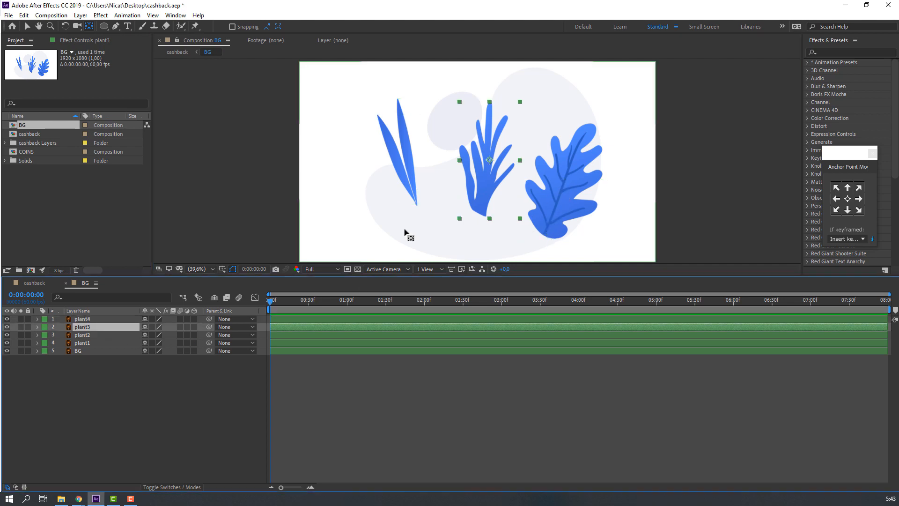
{"action": "left_click_drag", "start_coordinate": [490, 181], "coordinate": [485, 216]}
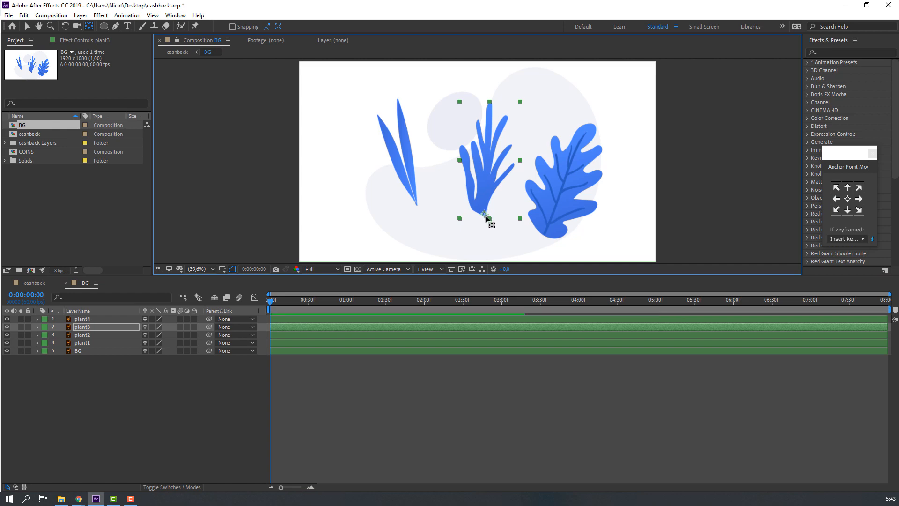
Step: Move the anchor points of plant2 and plant1 to the base of their leaves and return to the Selection tool
{"action": "left_click", "coordinate": [84, 334]}
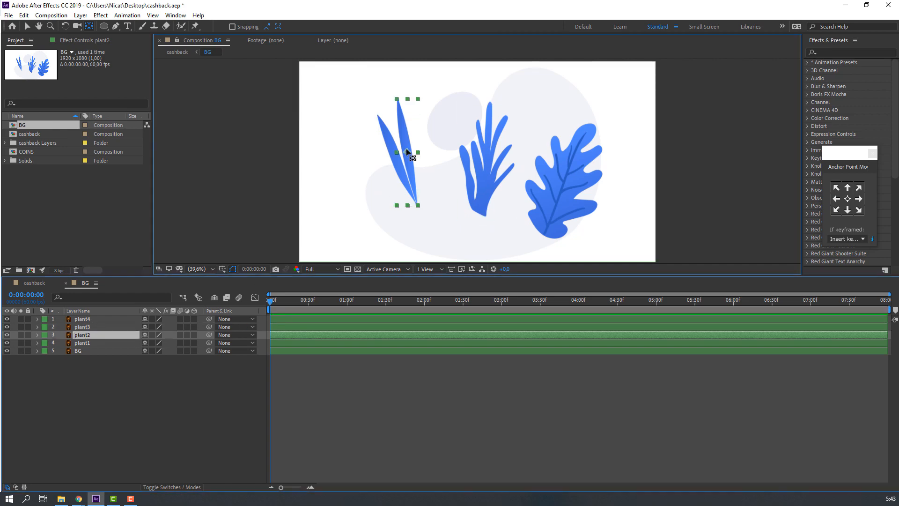
{"action": "left_click_drag", "start_coordinate": [407, 153], "coordinate": [417, 204]}
{"action": "left_click", "coordinate": [100, 343]}
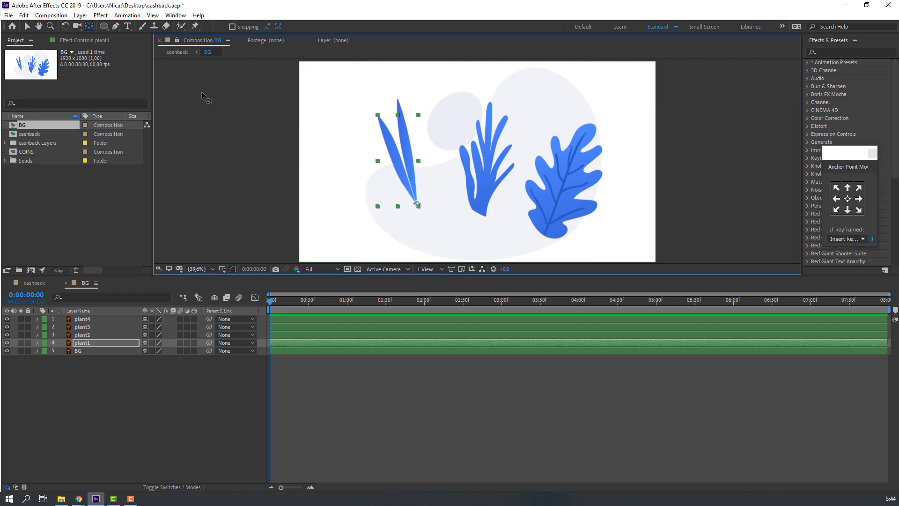
{"action": "left_click", "coordinate": [25, 27]}
{"action": "left_click", "coordinate": [78, 367]}
Step: Add starting rotation keyframes to the plant1, plant2, plant3 and plant4 layers at the first frame
{"action": "left_click", "coordinate": [80, 344]}
{"action": "left_click", "coordinate": [95, 320], "text": "shift"}
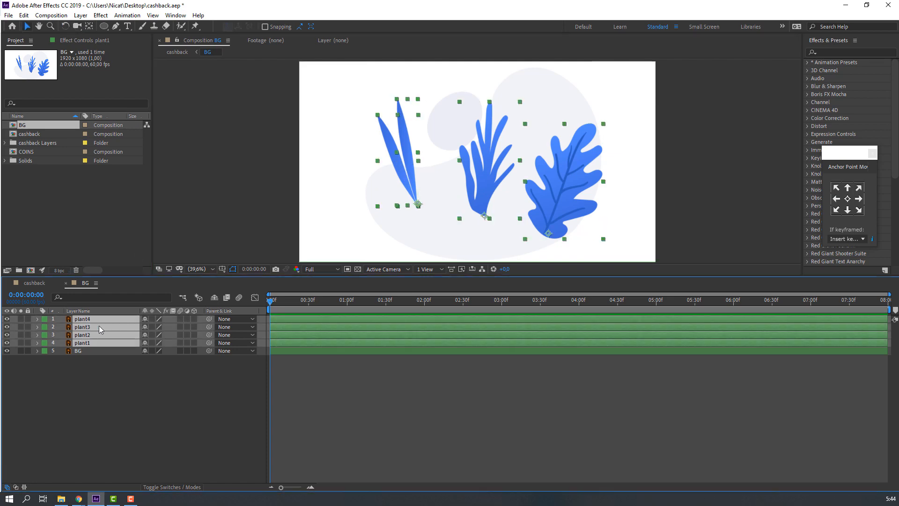
{"action": "key", "text": "r"}
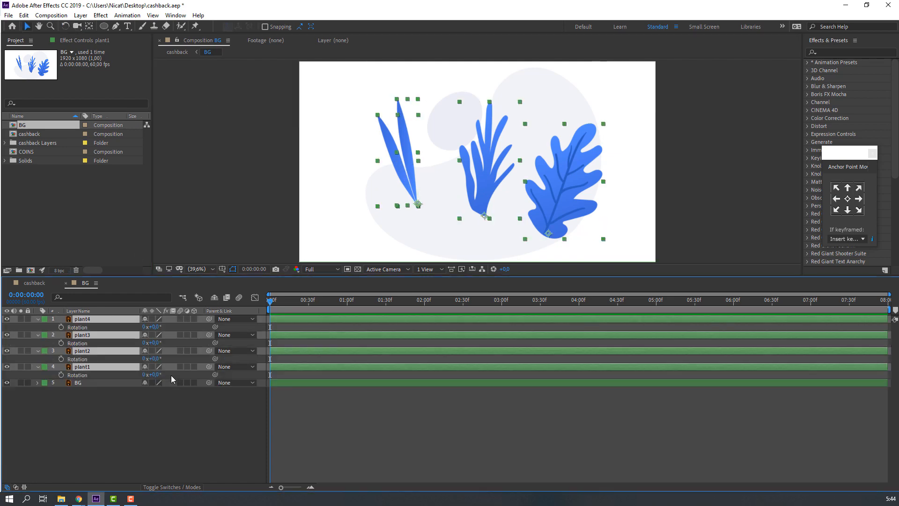
{"action": "left_click", "coordinate": [62, 327]}
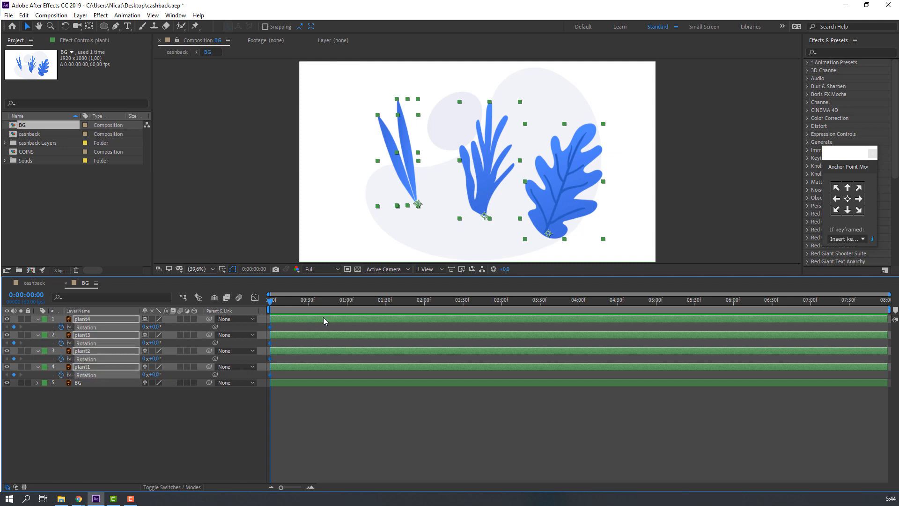
Step: At 0:00:01:00, set rotation to 9° for plant4, -8° for plant3, 5° for plant2 and about -5° for plant1
{"action": "left_click_drag", "start_coordinate": [279, 307], "coordinate": [348, 306]}
{"action": "left_click", "coordinate": [207, 397]}
{"action": "left_click_drag", "start_coordinate": [155, 327], "coordinate": [158, 369]}
{"action": "left_click_drag", "start_coordinate": [152, 374], "coordinate": [162, 376]}
{"action": "key", "text": "ctrl+z"}
{"action": "left_click", "coordinate": [187, 395]}
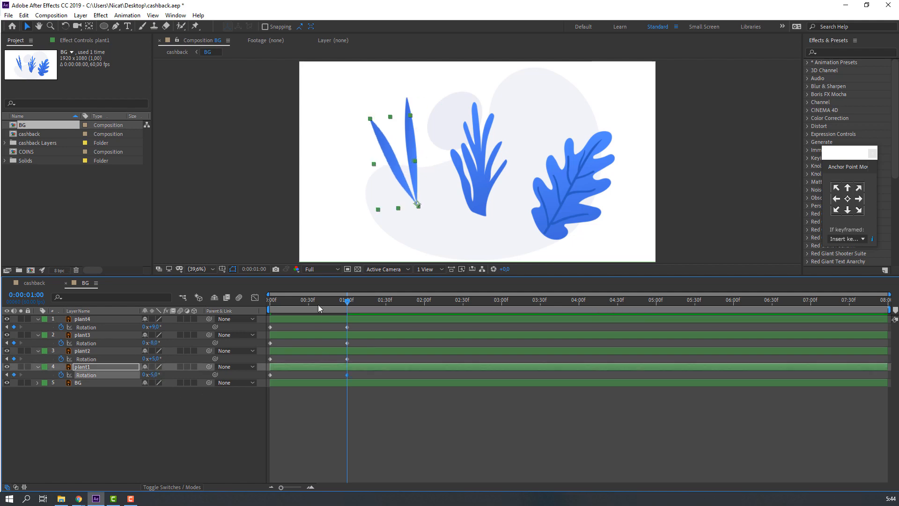
Step: Copy each plant's first rotation keyframe to 0:00:02:00, end the work area there and preview the sway
{"action": "key", "text": "Home"}
{"action": "left_click_drag", "start_coordinate": [270, 307], "coordinate": [424, 307]}
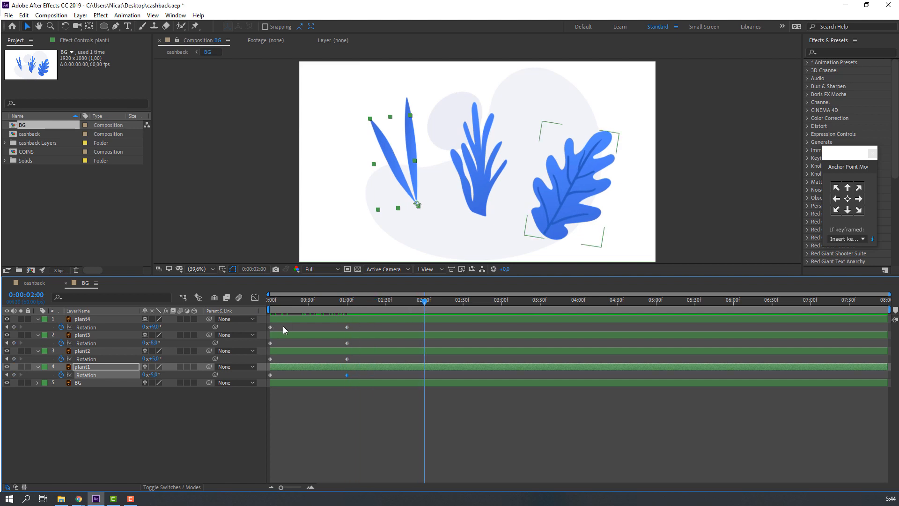
{"action": "left_click_drag", "start_coordinate": [283, 325], "coordinate": [263, 379]}
{"action": "key", "text": "ctrl+c"}
{"action": "key", "text": "ctrl+v"}
{"action": "key", "text": "ctrl+c"}
{"action": "key", "text": "ctrl+v"}
{"action": "key", "text": "ctrl+c"}
{"action": "key", "text": "ctrl+v"}
{"action": "key", "text": "ctrl+c"}
{"action": "key", "text": "ctrl+v"}
{"action": "key", "text": "n"}
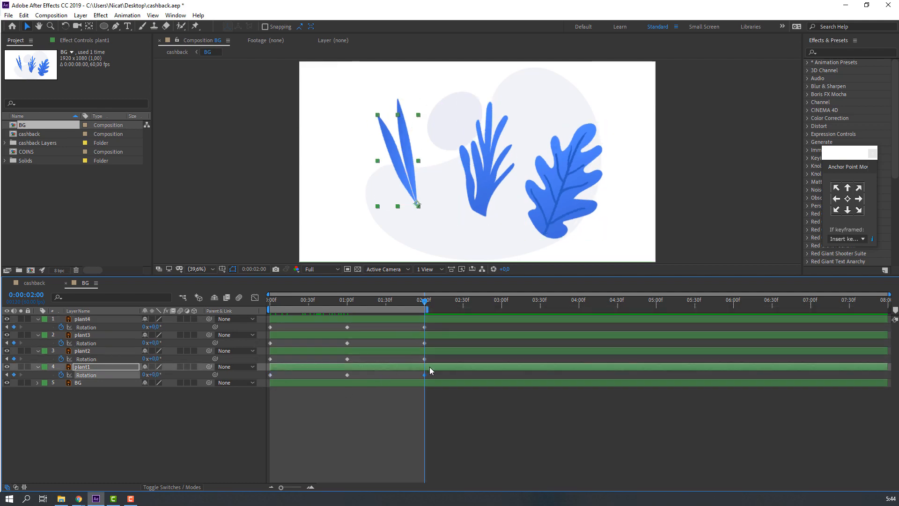
{"action": "key", "text": "space"}
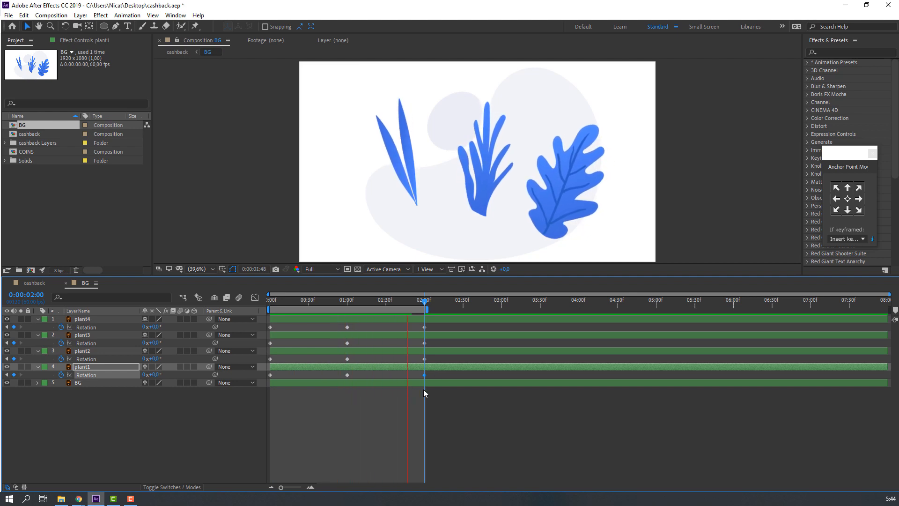
Step: Apply Easy Ease to all rotation keyframes of the four plants and preview the motion
{"action": "left_click_drag", "start_coordinate": [440, 324], "coordinate": [258, 384]}
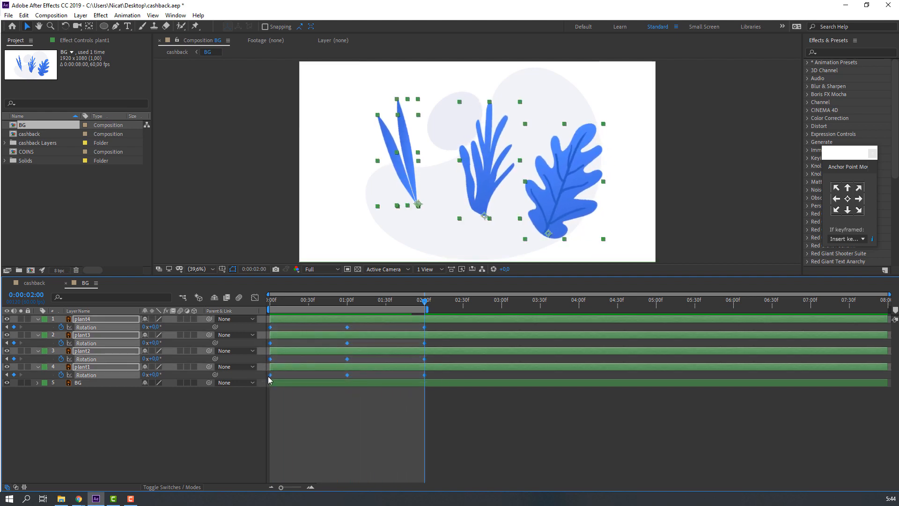
{"action": "right_click", "coordinate": [270, 375]}
{"action": "mouse_move", "coordinate": [352, 370]}
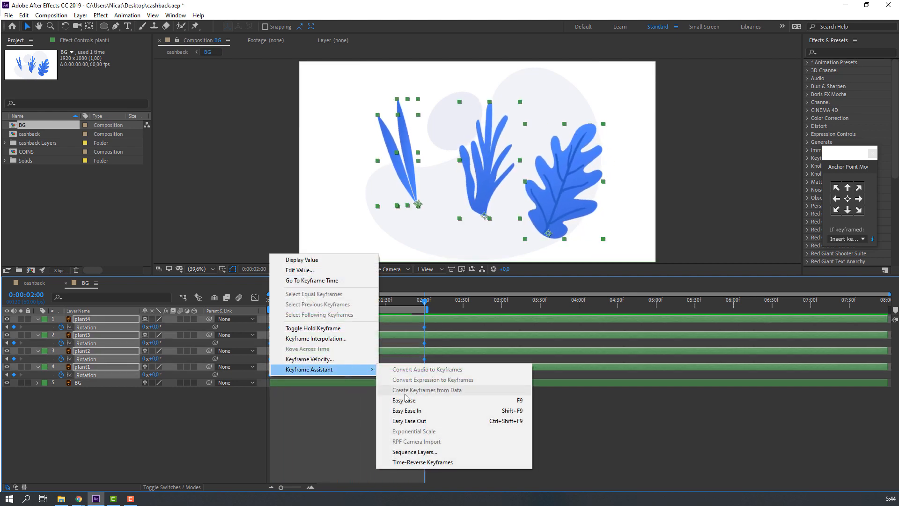
{"action": "left_click", "coordinate": [405, 401]}
{"action": "left_click", "coordinate": [374, 421]}
{"action": "key", "text": "space"}
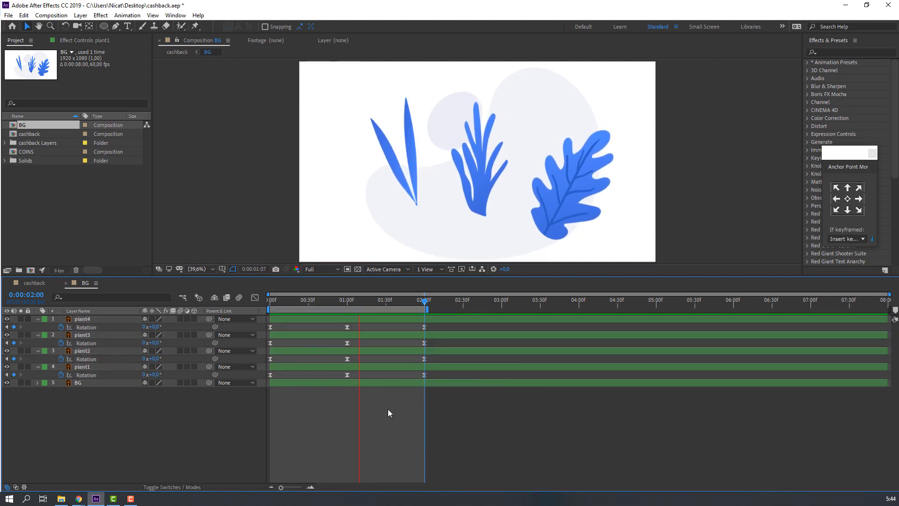
{"action": "key", "text": "space"}
Step: Try repeating plant4's three rotation keyframes from 0:00:02:00 and check the frame at 0:00:03:00
{"action": "key", "text": "Home"}
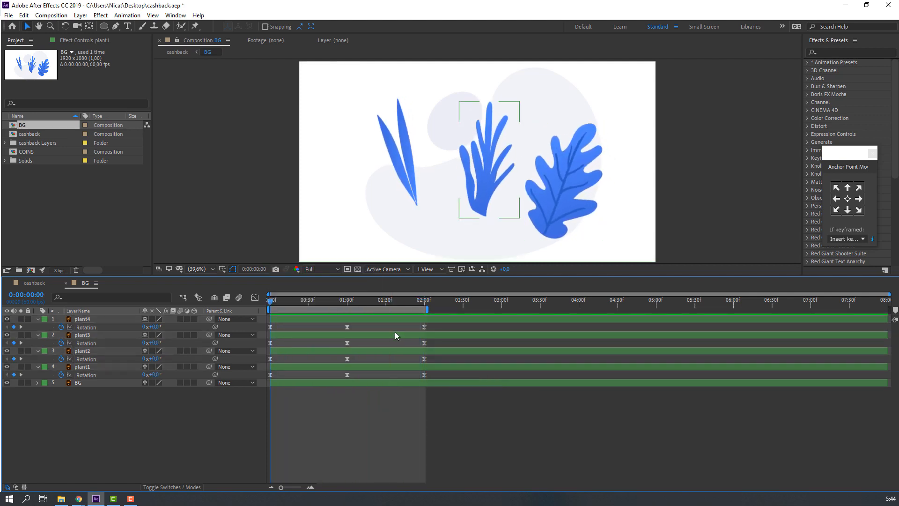
{"action": "left_click_drag", "start_coordinate": [436, 330], "coordinate": [230, 326]}
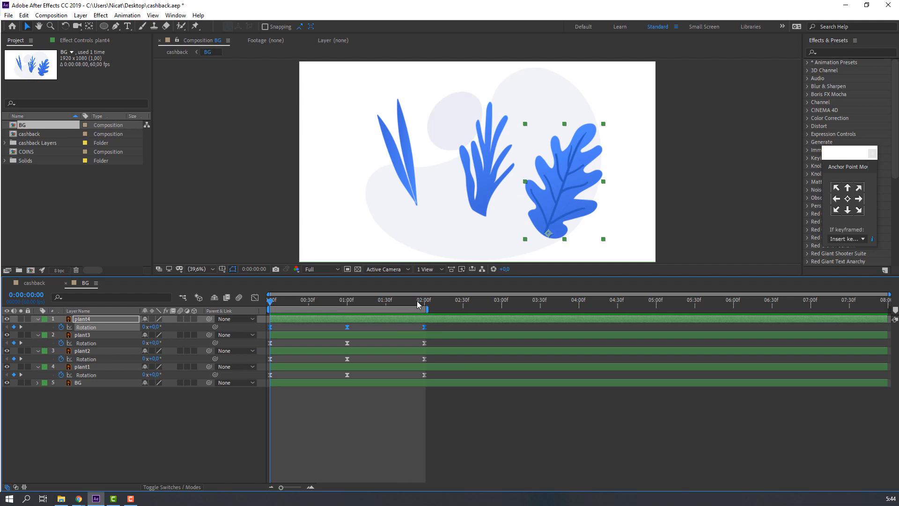
{"action": "left_click_drag", "start_coordinate": [418, 303], "coordinate": [424, 303]}
{"action": "key", "text": "ctrl+v"}
{"action": "left_click", "coordinate": [559, 301]}
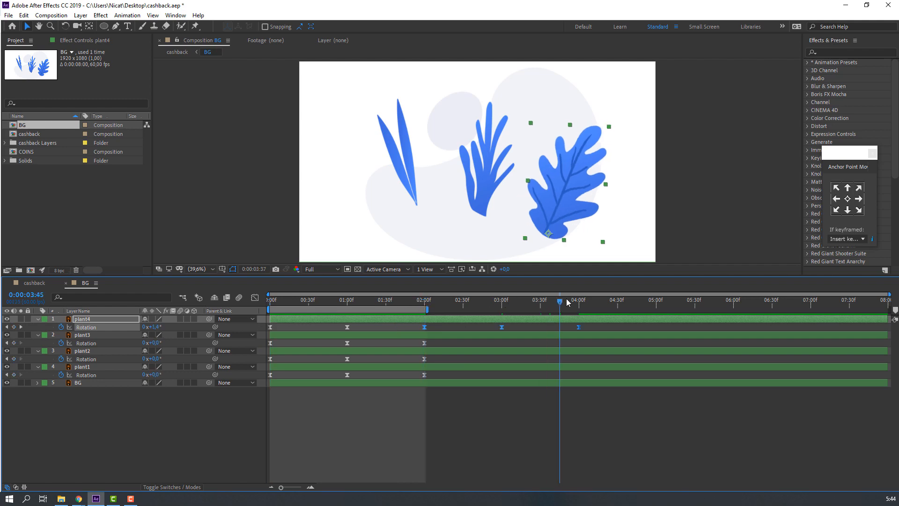
{"action": "left_click_drag", "start_coordinate": [573, 302], "coordinate": [501, 318]}
Step: Check the work area of the cashback composition and end the BG composition's work area at 0:00:03:00
{"action": "left_click", "coordinate": [34, 283]}
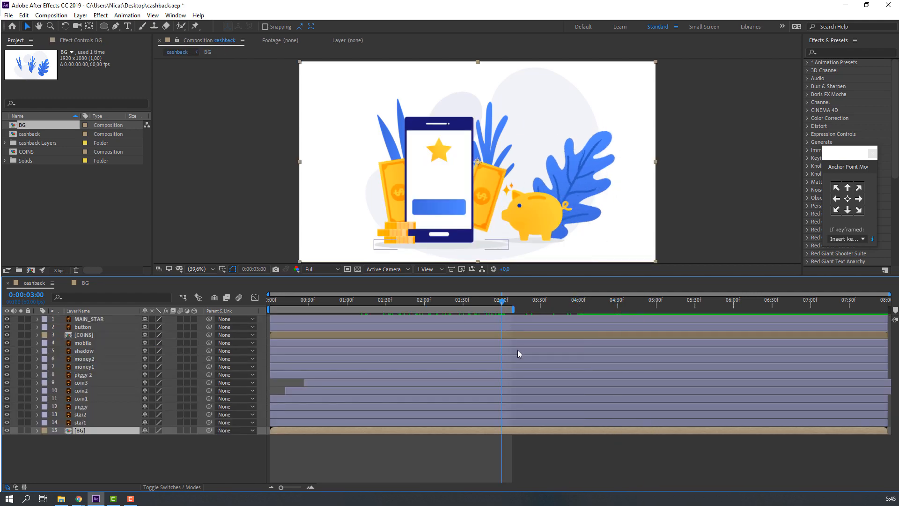
{"action": "left_click", "coordinate": [79, 284]}
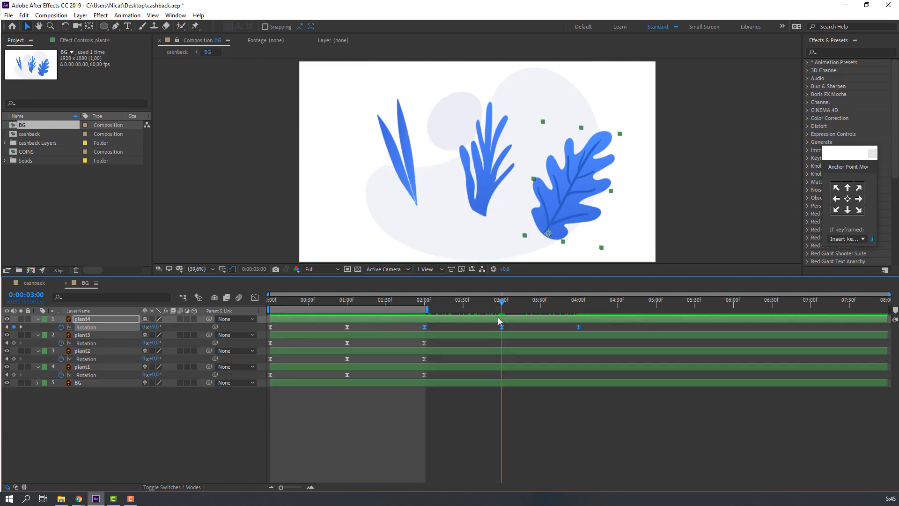
{"action": "key", "text": "n"}
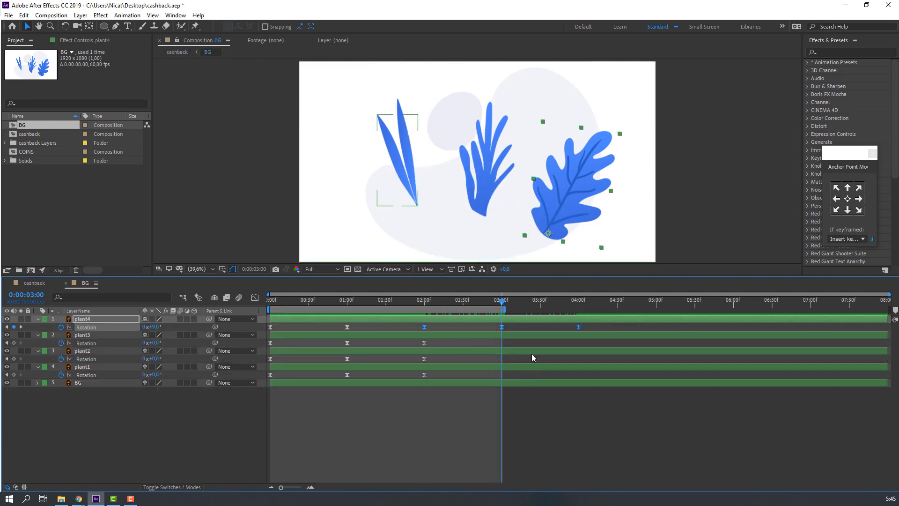
Step: Delete plant4's rotation keyframes after 0:00:02:00 and stretch the remaining three proportionally so they end at 0:00:03:00
{"action": "left_click_drag", "start_coordinate": [594, 332], "coordinate": [488, 328]}
{"action": "key", "text": "Delete"}
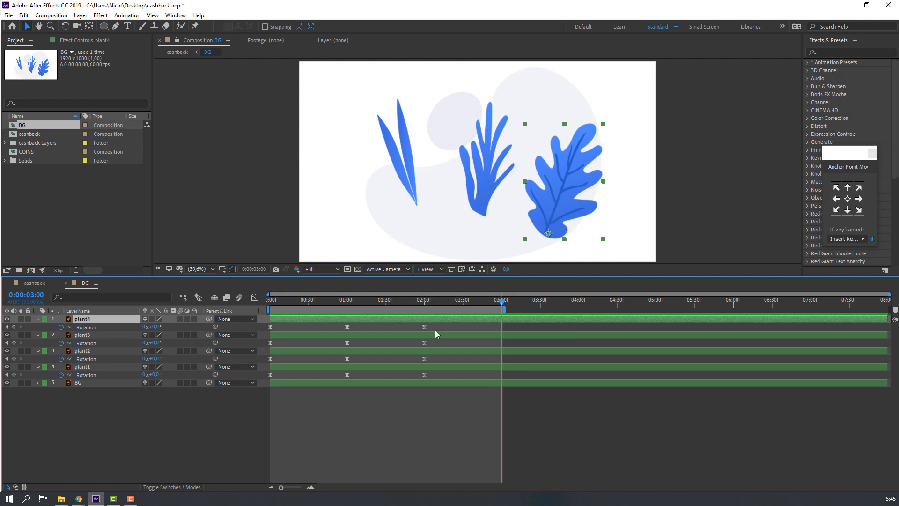
{"action": "left_click_drag", "start_coordinate": [434, 328], "coordinate": [260, 341]}
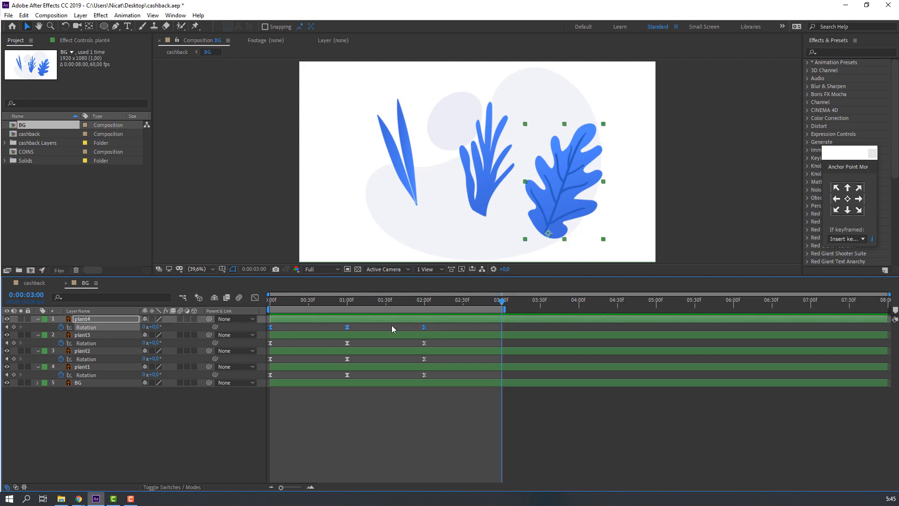
{"action": "left_click_drag", "start_coordinate": [426, 329], "coordinate": [504, 334]}
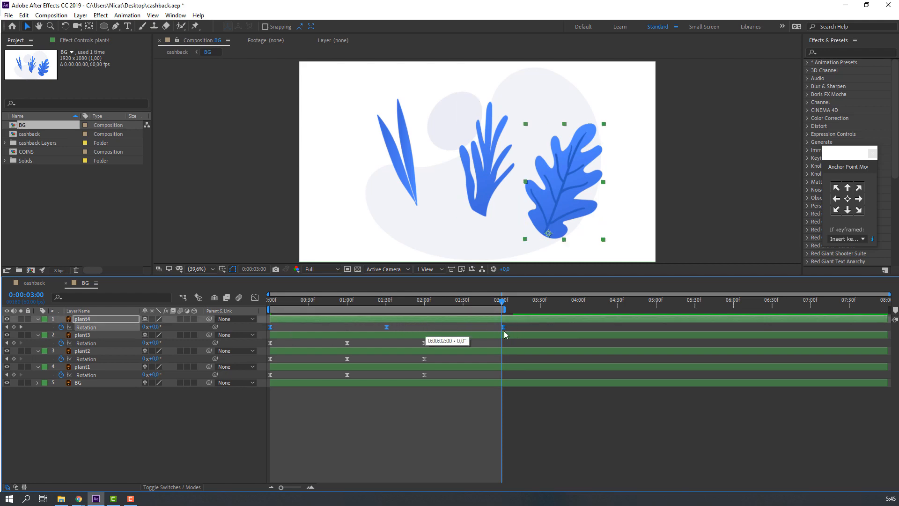
Step: Stretch the rotation keyframes of plant3, plant2 and plant1 proportionally to end at 0:00:03:00 and preview the animation
{"action": "key", "text": "Home"}
{"action": "left_click_drag", "start_coordinate": [433, 340], "coordinate": [264, 388]}
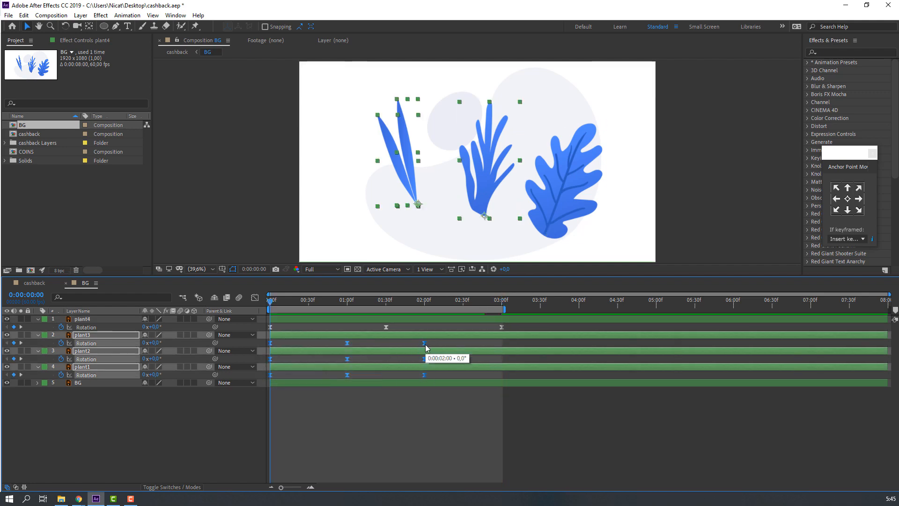
{"action": "left_click_drag", "start_coordinate": [426, 347], "coordinate": [503, 348]}
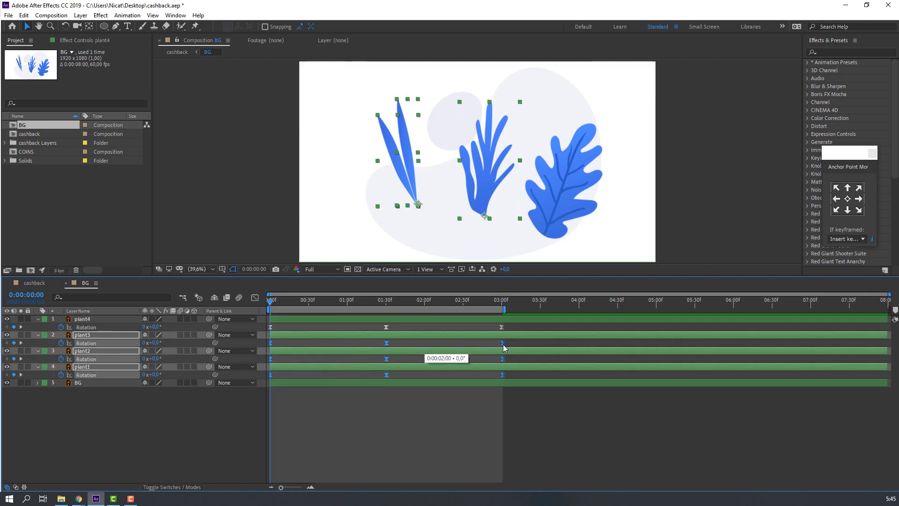
{"action": "left_click", "coordinate": [384, 400]}
{"action": "key", "text": "space"}
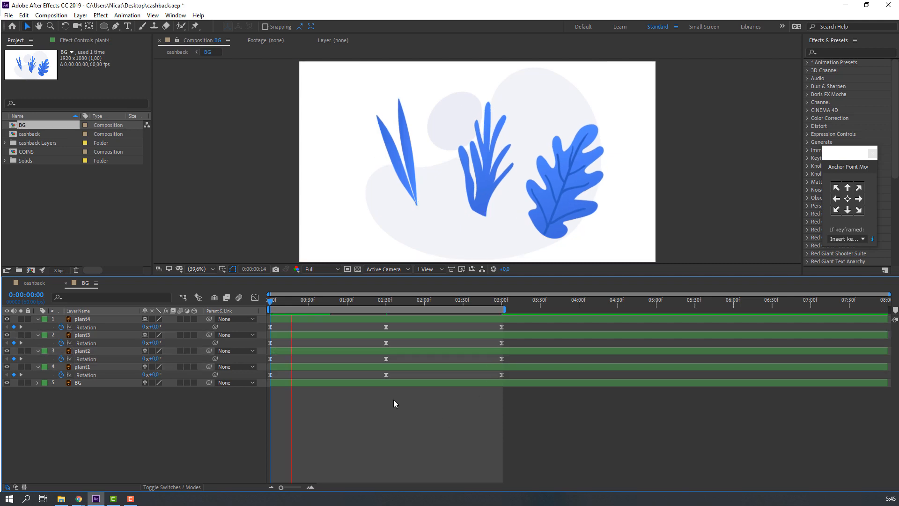
{"action": "key", "text": "space"}
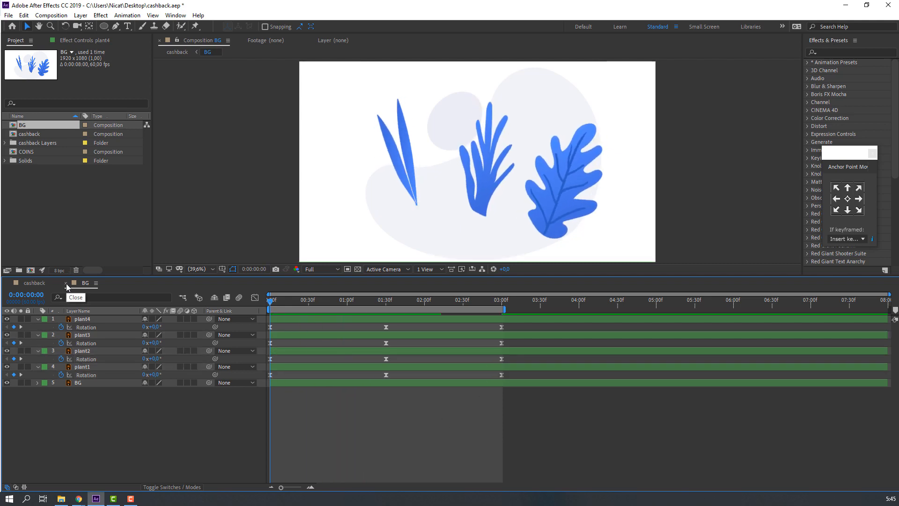
Step: Close the BG composition and preview the whole animation in the cashback composition
{"action": "left_click", "coordinate": [66, 283]}
{"action": "key", "text": "space"}
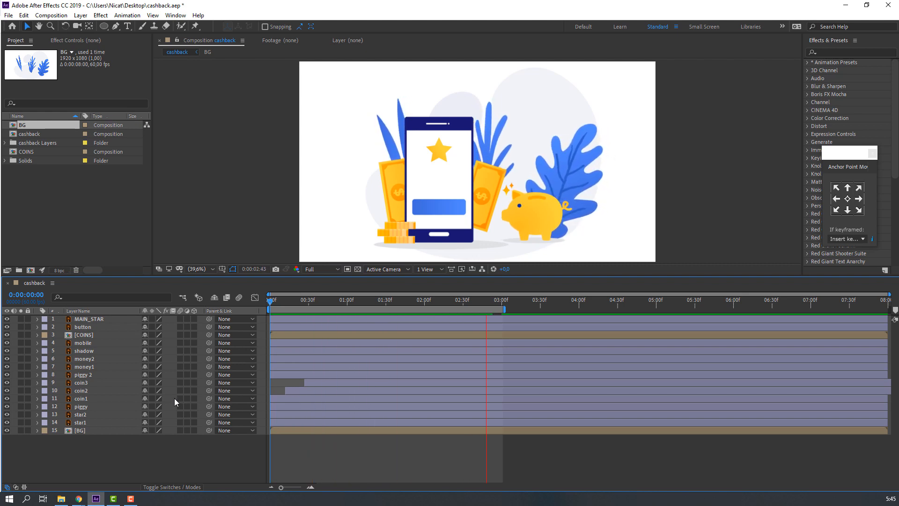
{"action": "key", "text": "space"}
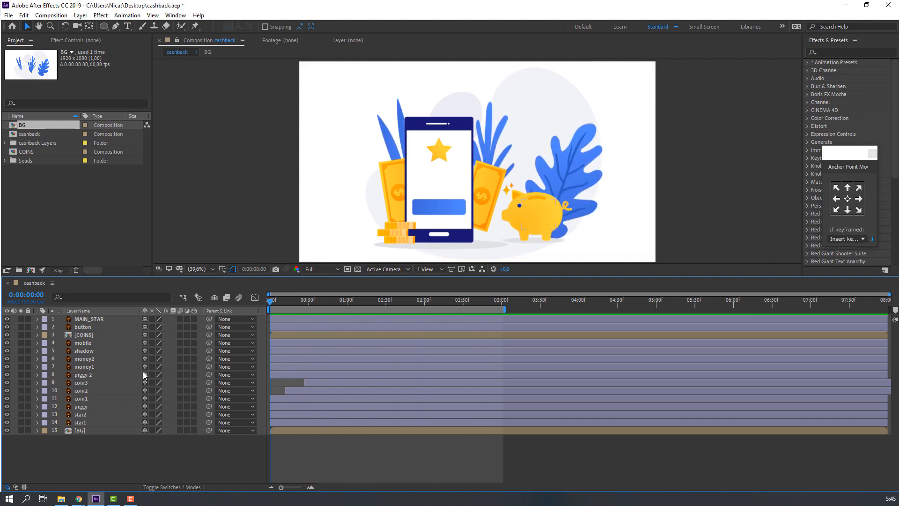
Step: Open the COINS composition, select all three coin layers and bring up Animation Composer over the preview area
{"action": "double_click", "coordinate": [85, 335]}
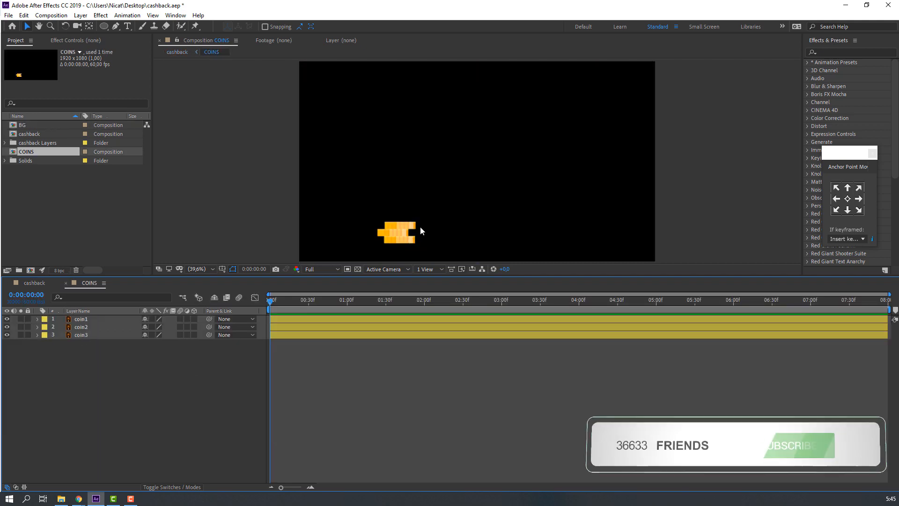
{"action": "left_click_drag", "start_coordinate": [74, 392], "coordinate": [96, 309]}
{"action": "left_click", "coordinate": [171, 18]}
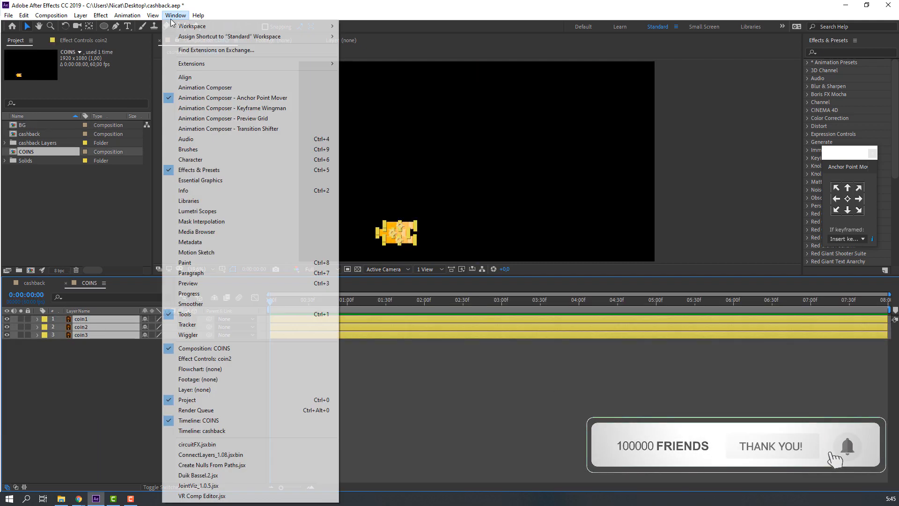
{"action": "left_click", "coordinate": [197, 87]}
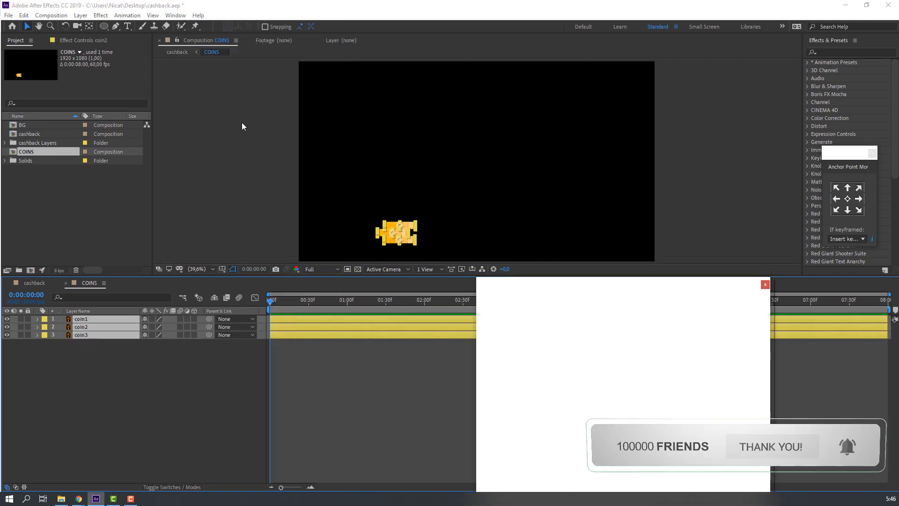
{"action": "left_click_drag", "start_coordinate": [539, 284], "coordinate": [503, 132]}
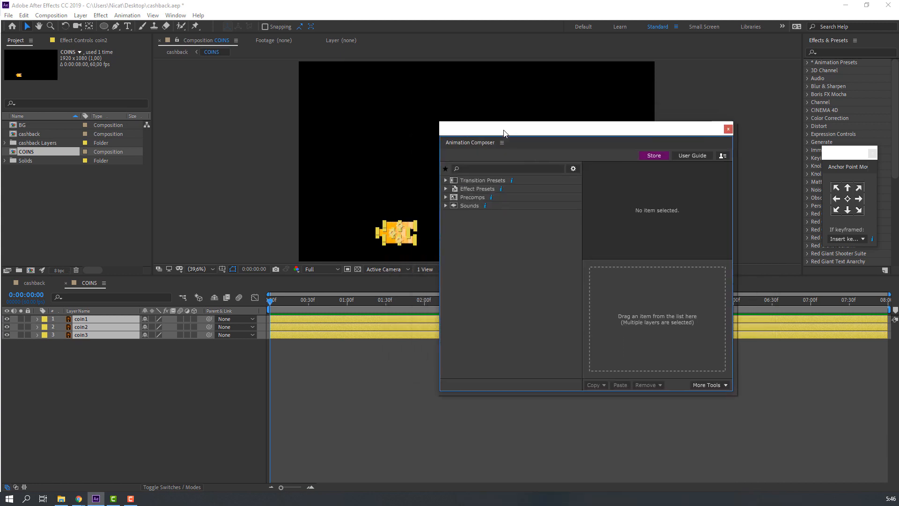
Step: Apply the 2D scale transition preset Overshoot Scale From Anchor Point to the three coins for both in and out, and close Animation Composer
{"action": "left_click", "coordinate": [445, 181]}
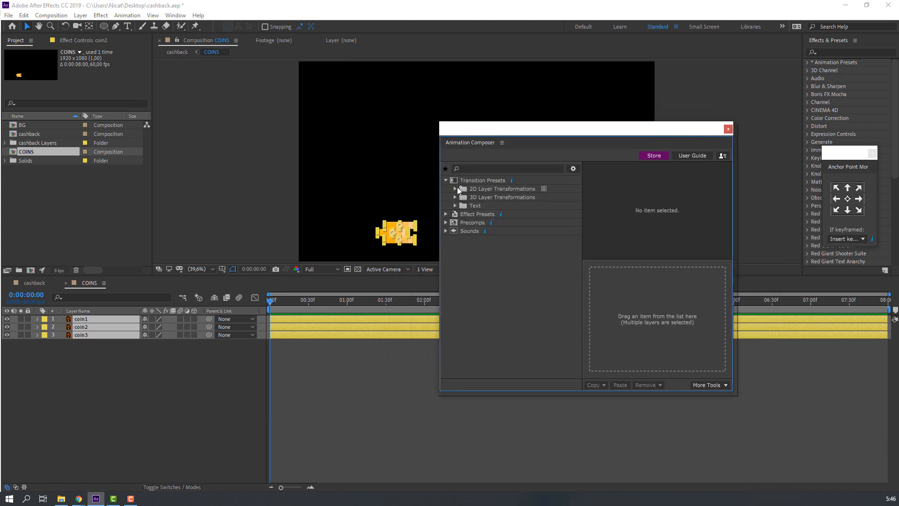
{"action": "left_click", "coordinate": [455, 188]}
{"action": "left_click", "coordinate": [464, 239]}
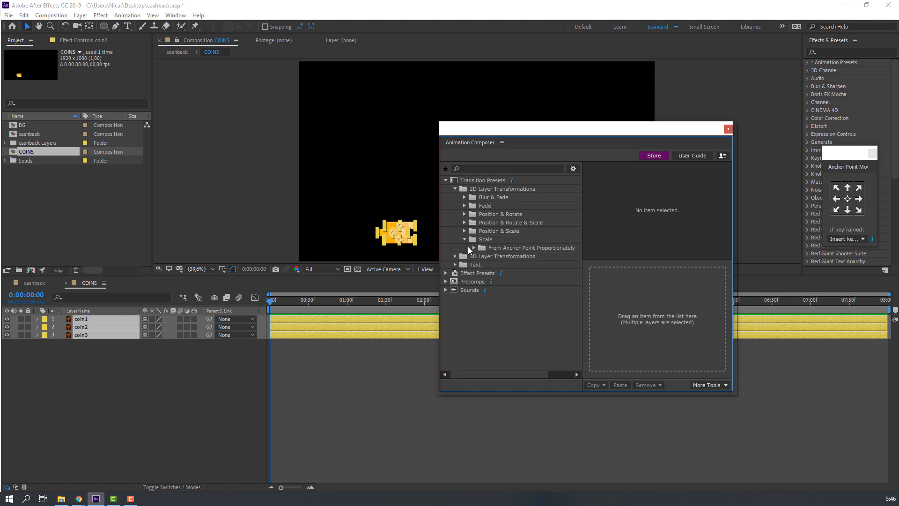
{"action": "left_click", "coordinate": [473, 247]}
{"action": "left_click", "coordinate": [525, 265]}
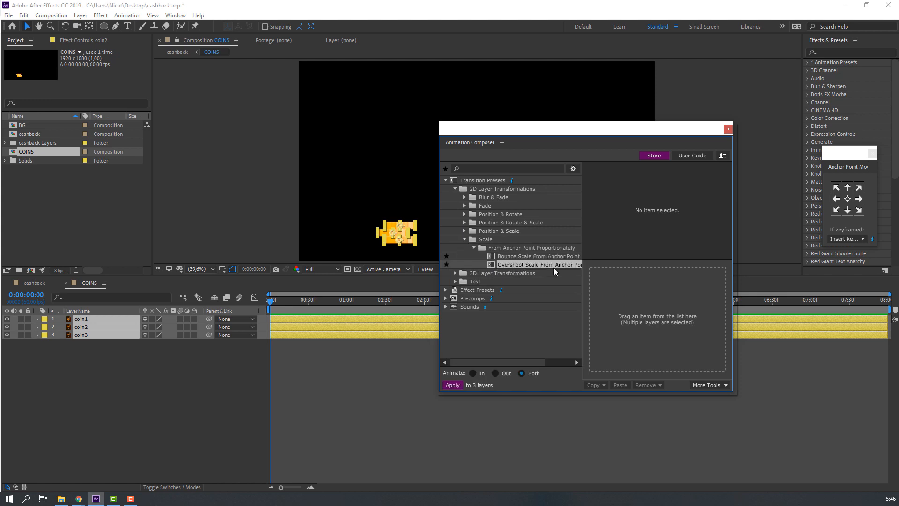
{"action": "double_click", "coordinate": [549, 265]}
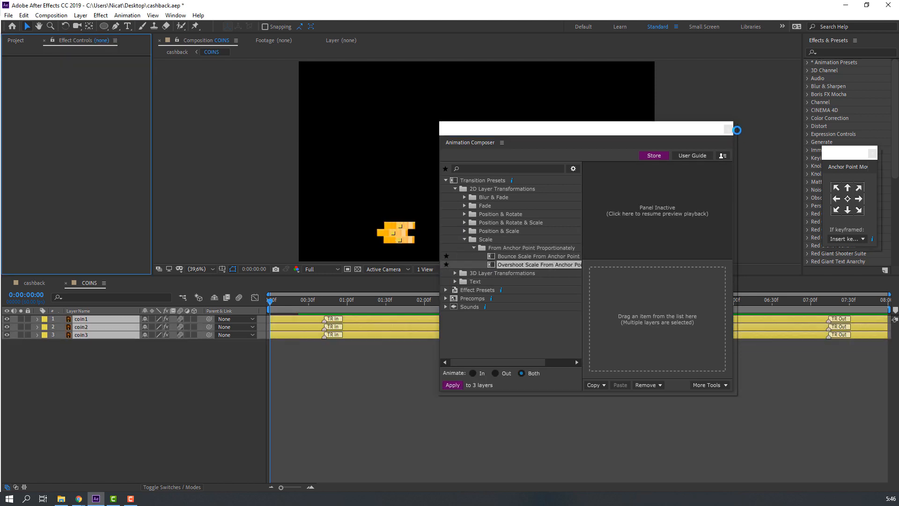
{"action": "left_click", "coordinate": [728, 129]}
Step: Deselect the coin layers and preview their scale transition in the COINS composition
{"action": "left_click", "coordinate": [293, 346]}
{"action": "key", "text": "space"}
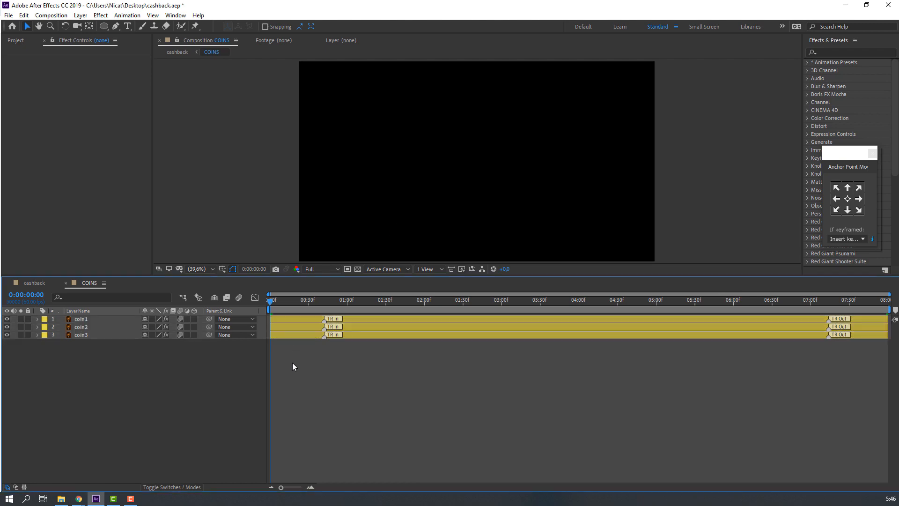
{"action": "key", "text": "space"}
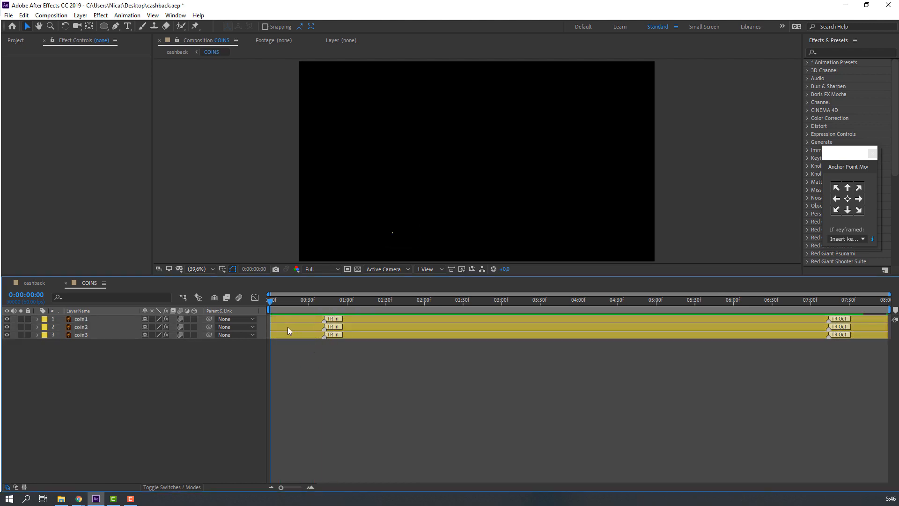
Step: Stagger the coin layers so coin2 starts a few frames after coin3 and coin1 a few frames after coin2, and preview them
{"action": "left_click", "coordinate": [288, 326]}
{"action": "left_click_drag", "start_coordinate": [287, 326], "coordinate": [303, 320]}
{"action": "key", "text": "space"}
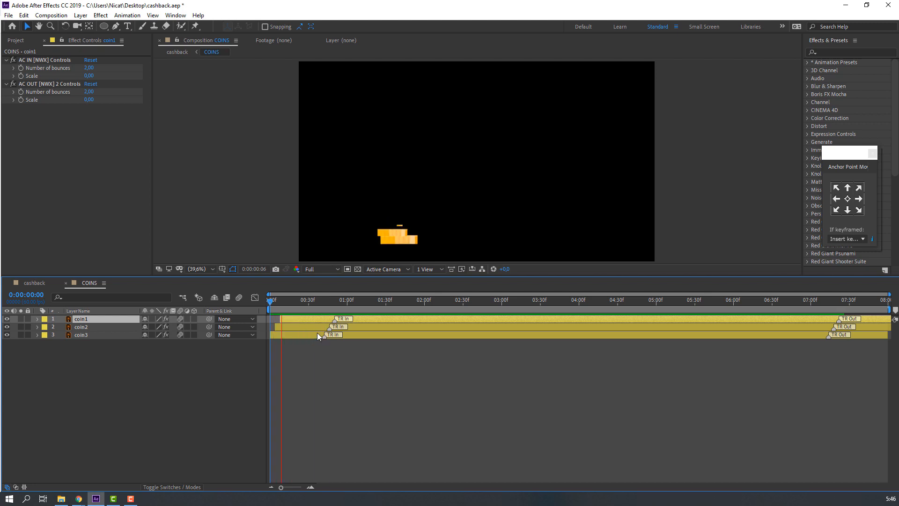
Step: End the work area at 3 seconds and shorten the three coin layers so their out transitions finish before that point
{"action": "left_click_drag", "start_coordinate": [271, 300], "coordinate": [503, 305]}
{"action": "key", "text": "n"}
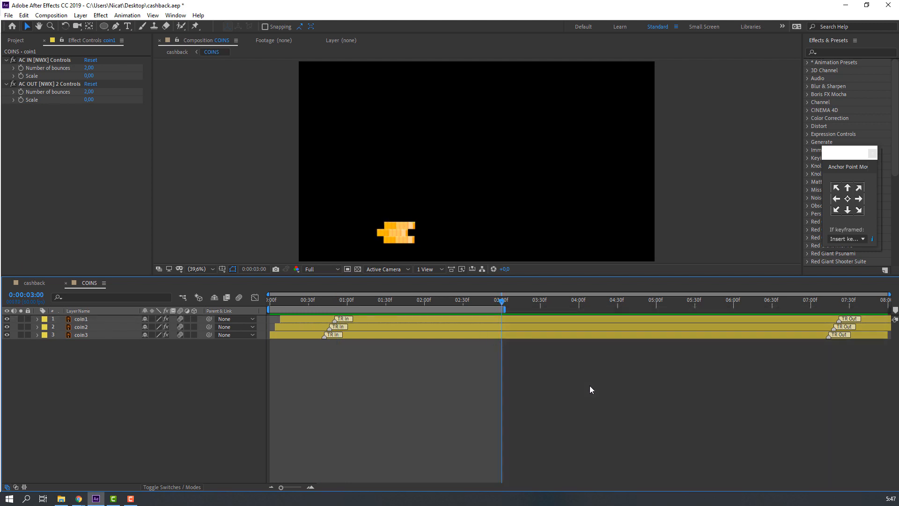
{"action": "left_click_drag", "start_coordinate": [51, 377], "coordinate": [100, 315]}
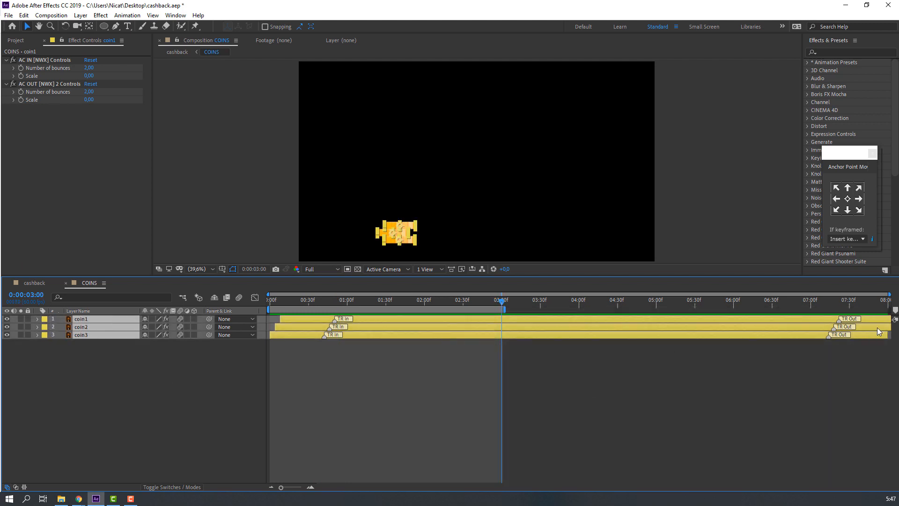
{"action": "left_click_drag", "start_coordinate": [892, 322], "coordinate": [474, 351]}
{"action": "left_click_drag", "start_coordinate": [830, 335], "coordinate": [615, 335]}
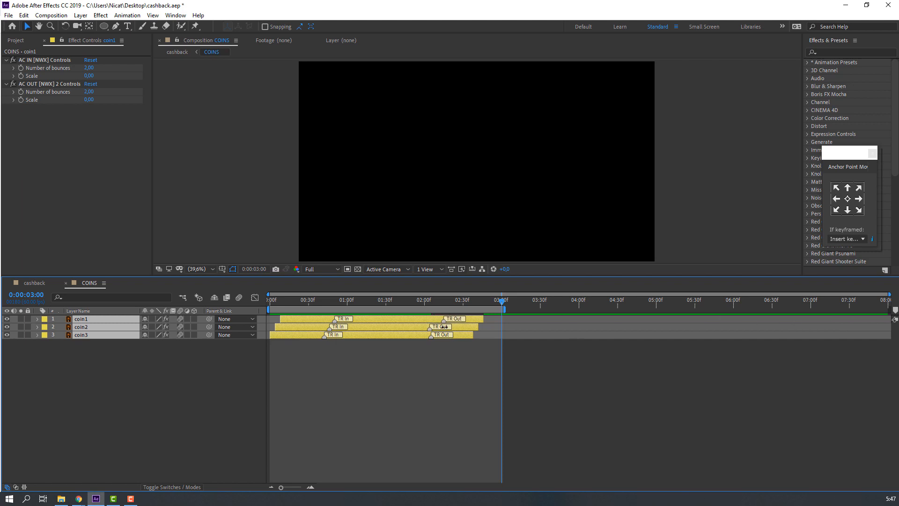
Step: Preview the shortened coin animation, close the COINS composition, preview the cashback composition and return to its start
{"action": "key", "text": "space"}
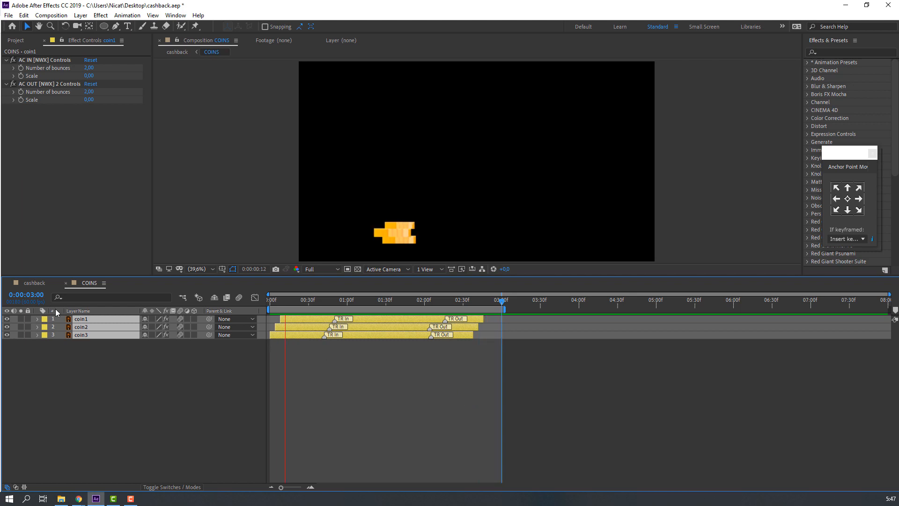
{"action": "key", "text": "space"}
{"action": "left_click", "coordinate": [65, 283]}
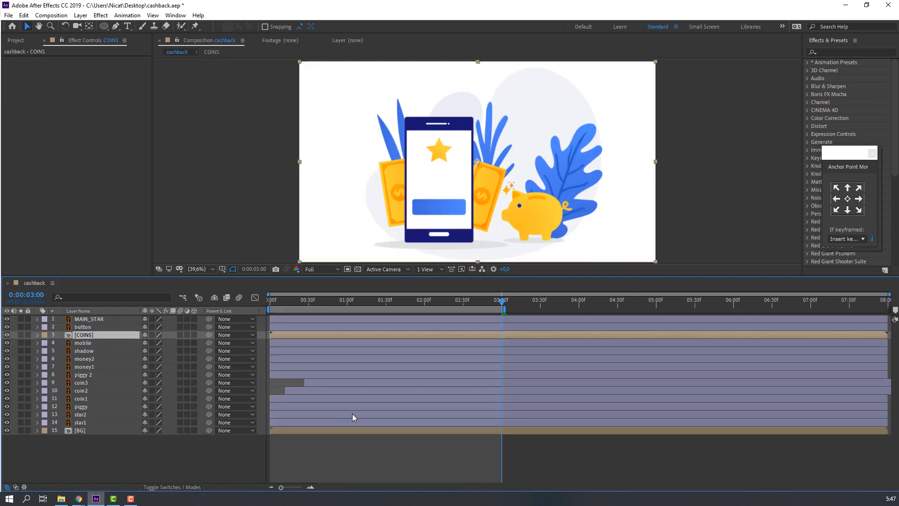
{"action": "key", "text": "space"}
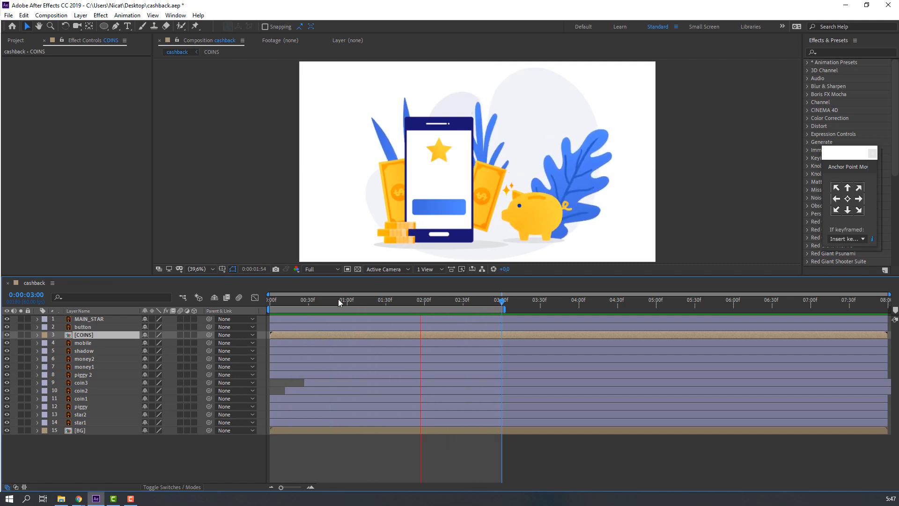
{"action": "left_click_drag", "start_coordinate": [334, 300], "coordinate": [168, 330]}
Step: Solo the money1 and money2 layers and move both anchor points to the bottom centre of their bounds
{"action": "left_click", "coordinate": [92, 367]}
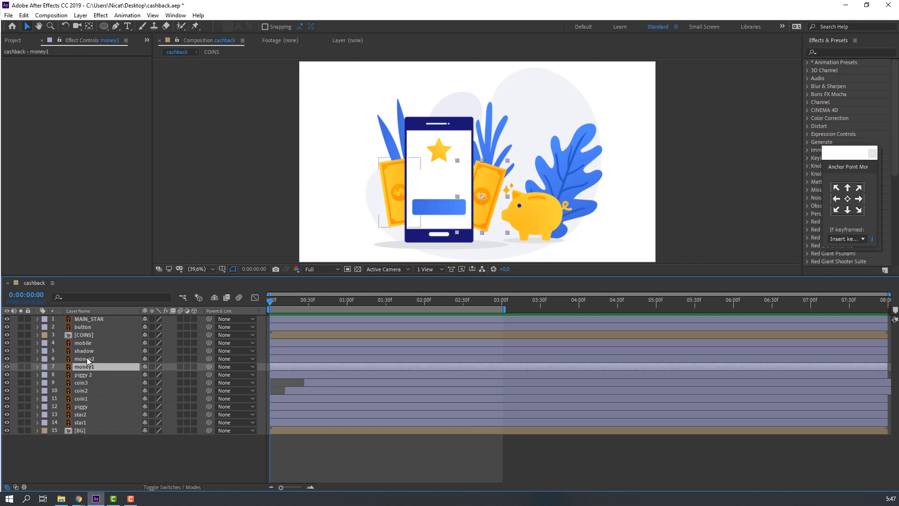
{"action": "left_click", "coordinate": [86, 360], "text": "ctrl"}
{"action": "left_click", "coordinate": [21, 364]}
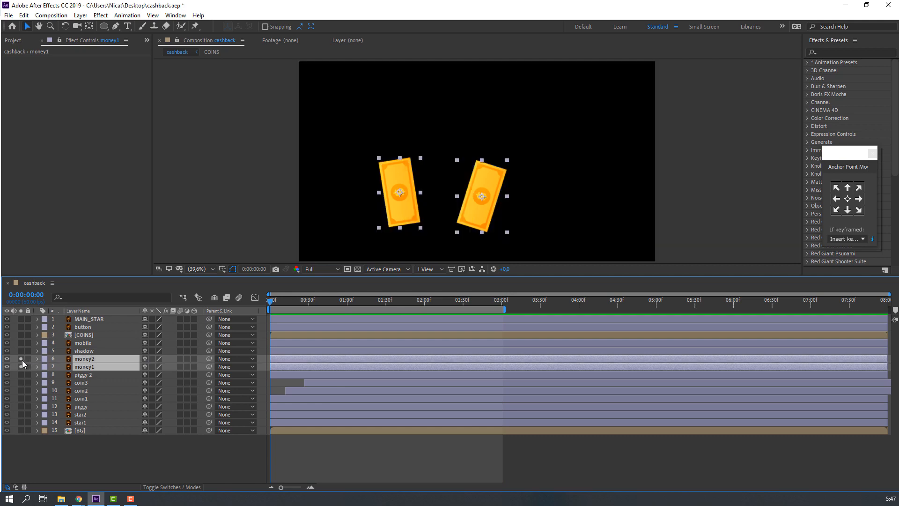
{"action": "left_click", "coordinate": [847, 214]}
{"action": "left_click", "coordinate": [848, 210]}
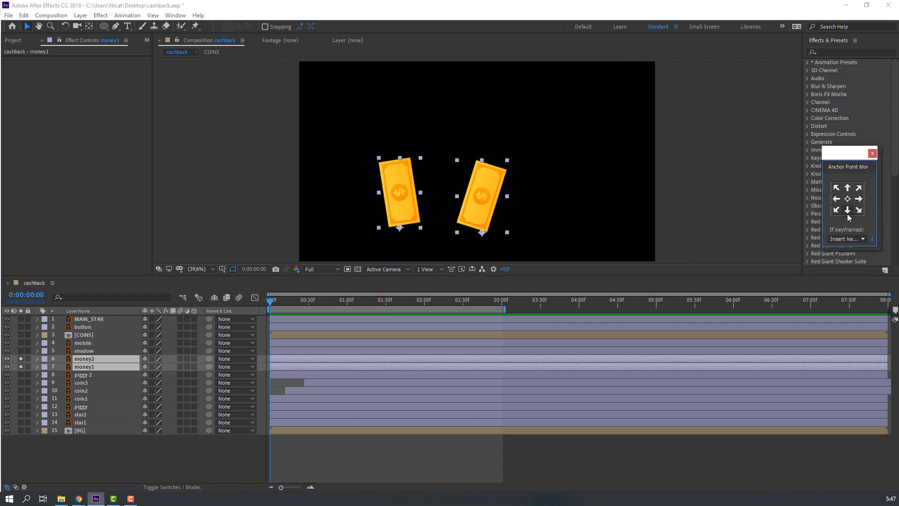
Step: Fine-tune the anchor point of each banknote with the Pan Behind tool so it sits just inside the note's lower edge
{"action": "left_click", "coordinate": [178, 453]}
{"action": "left_click", "coordinate": [408, 204]}
{"action": "left_click", "coordinate": [89, 27]}
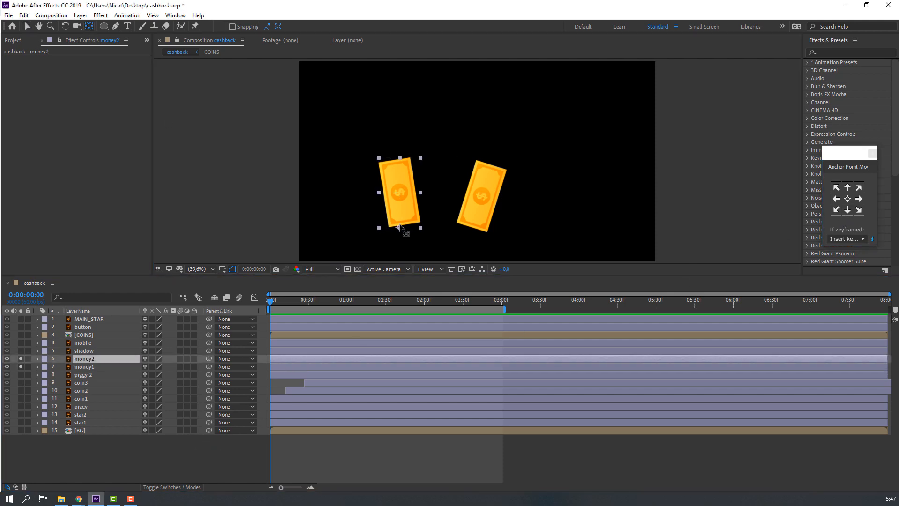
{"action": "left_click", "coordinate": [475, 213]}
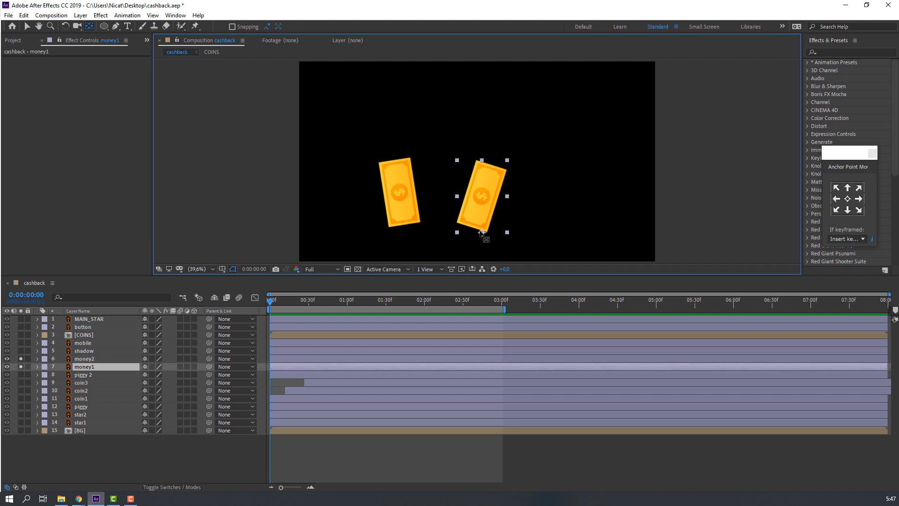
{"action": "left_click_drag", "start_coordinate": [480, 233], "coordinate": [472, 226]}
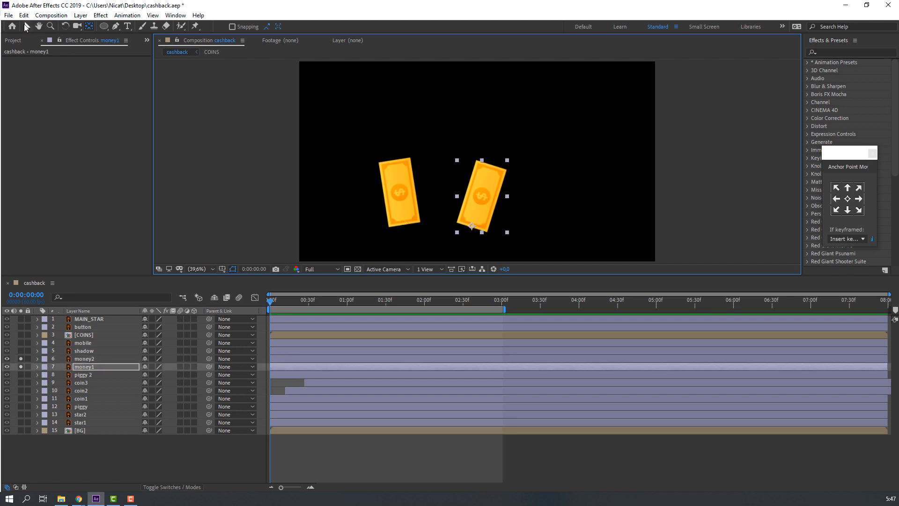
{"action": "left_click", "coordinate": [26, 27]}
Step: Keyframe the rotation of both banknotes at 0 seconds and tilt them outward at 1 second, money1 to 8° and money2 to -8°
{"action": "left_click", "coordinate": [88, 358]}
{"action": "left_click", "coordinate": [93, 367]}
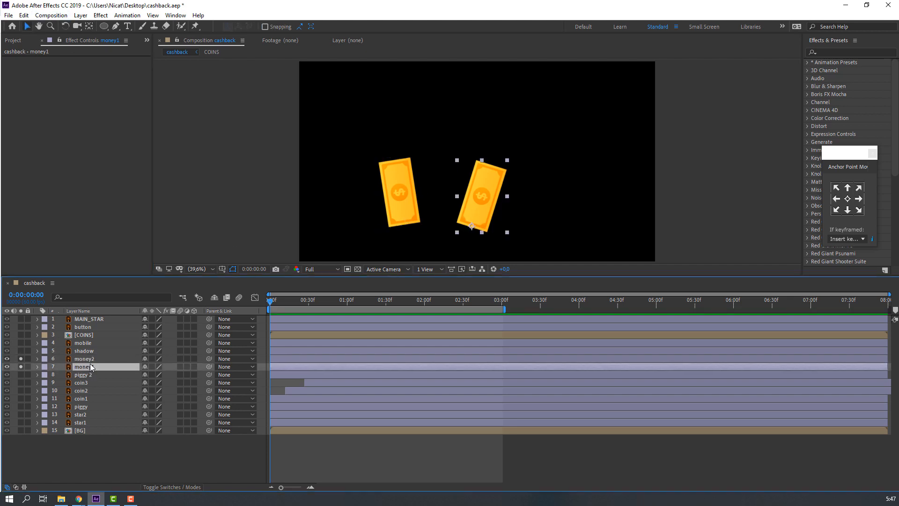
{"action": "left_click", "coordinate": [93, 359], "text": "shift"}
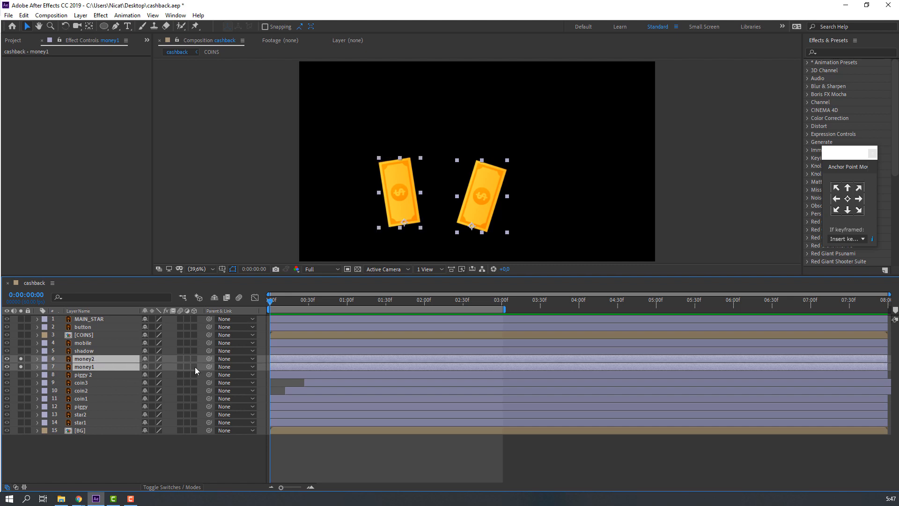
{"action": "key", "text": "r"}
{"action": "left_click", "coordinate": [61, 367]}
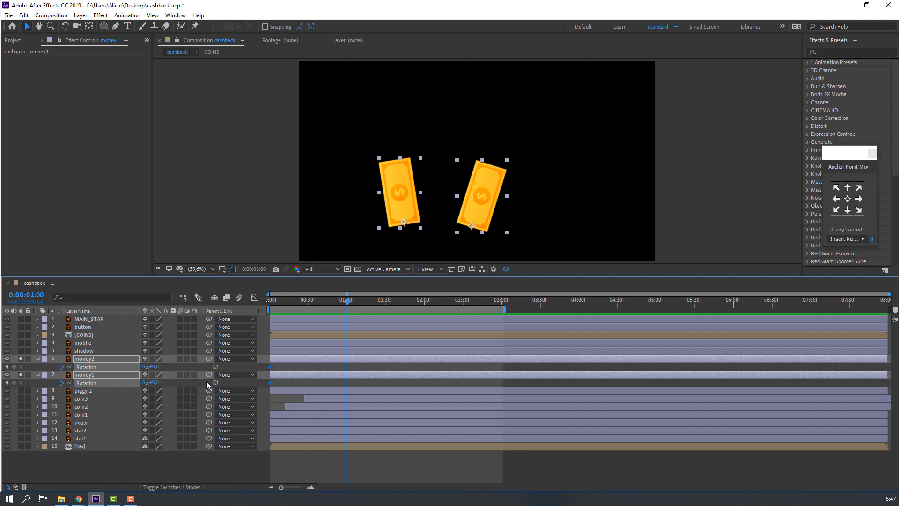
{"action": "left_click", "coordinate": [187, 383]}
{"action": "left_click_drag", "start_coordinate": [156, 383], "coordinate": [153, 367]}
{"action": "key", "text": "ctrl+Up"}
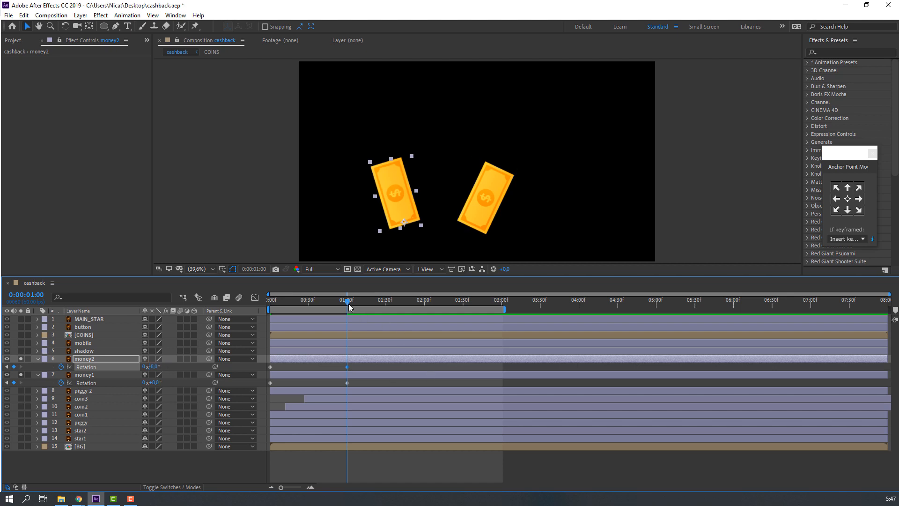
Step: Copy the starting rotation keyframe to 2 seconds on both the money2 and money1 layers
{"action": "left_click_drag", "start_coordinate": [420, 309], "coordinate": [424, 309]}
{"action": "left_click", "coordinate": [270, 367]}
{"action": "key", "text": "ctrl+c"}
{"action": "key", "text": "ctrl+v"}
{"action": "left_click", "coordinate": [427, 383]}
{"action": "key", "text": "ctrl+v"}
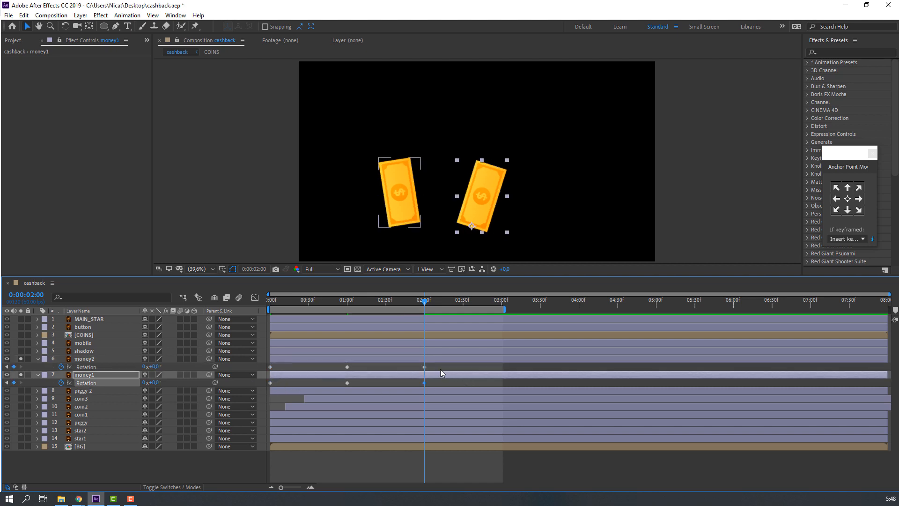
Step: Stretch both banknotes' rotation keyframes so they end at 3 seconds, and apply Easy Ease to all of them
{"action": "left_click_drag", "start_coordinate": [451, 365], "coordinate": [266, 397]}
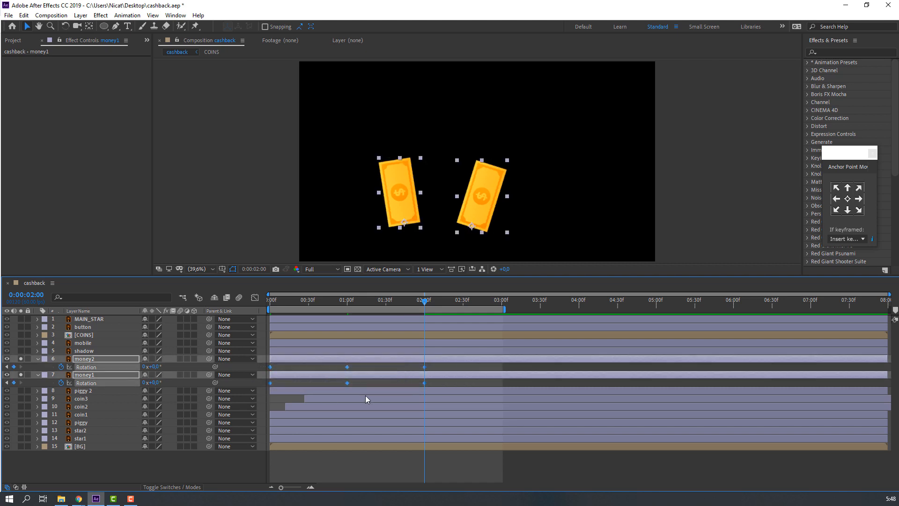
{"action": "left_click_drag", "start_coordinate": [459, 382], "coordinate": [505, 373]}
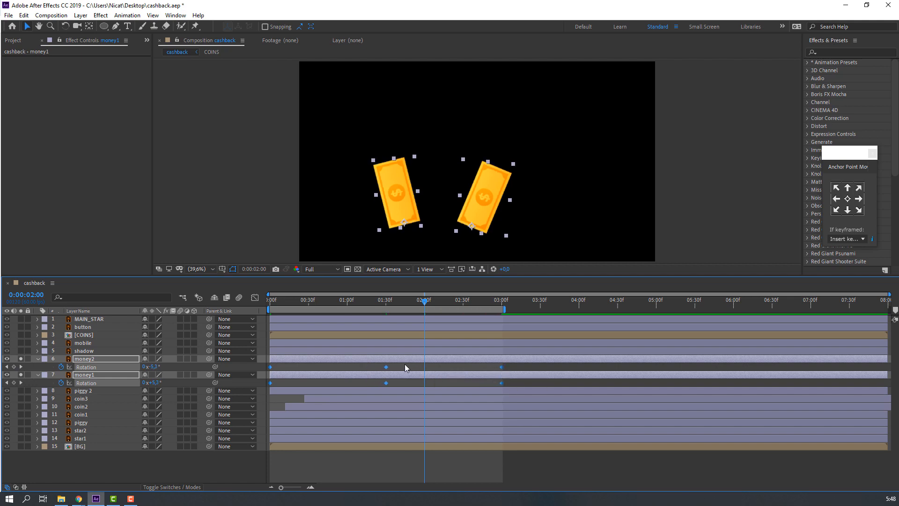
{"action": "right_click", "coordinate": [388, 373]}
{"action": "mouse_move", "coordinate": [447, 485]}
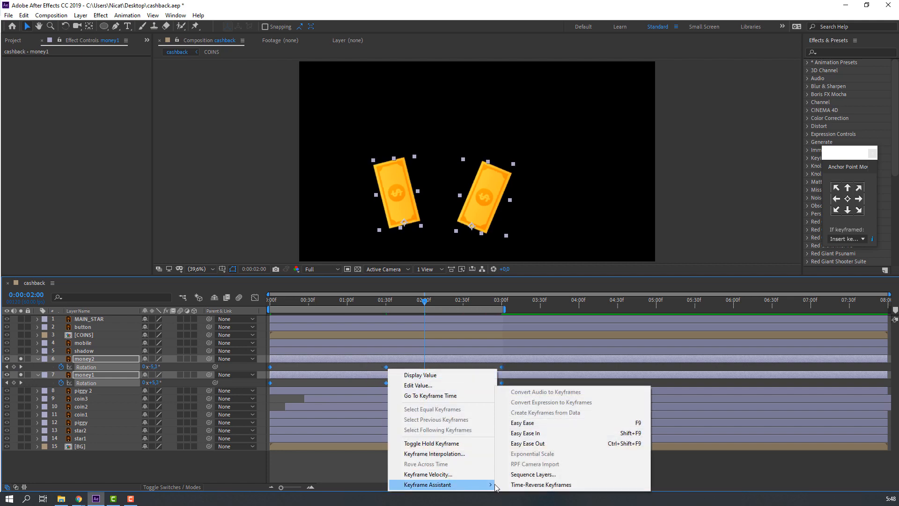
{"action": "left_click", "coordinate": [520, 424]}
{"action": "left_click", "coordinate": [513, 368]}
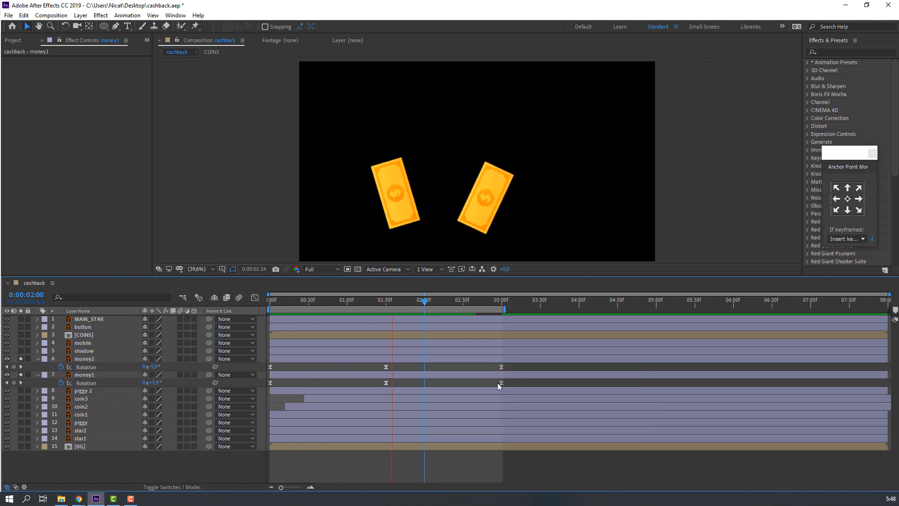
Step: Turn off solo for both money layers, collapse their properties and preview the full cashback animation from the start
{"action": "left_click_drag", "start_coordinate": [424, 302], "coordinate": [262, 321]}
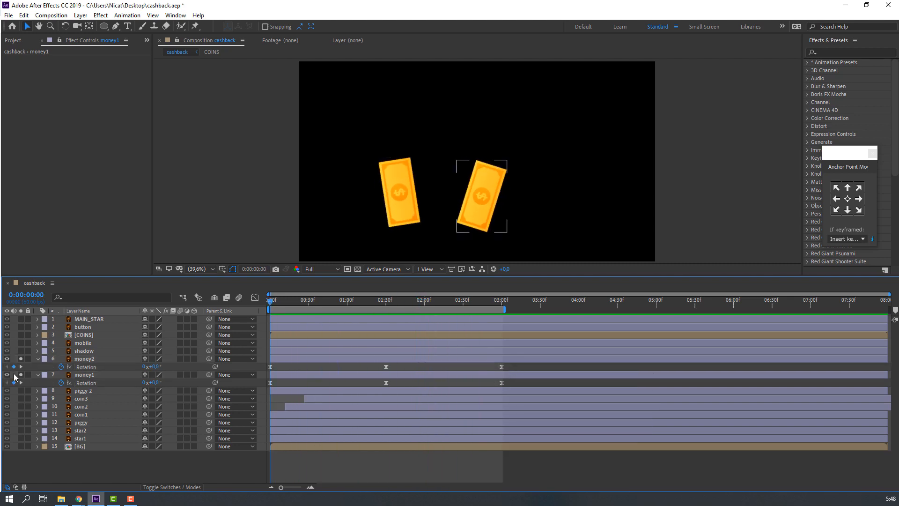
{"action": "left_click", "coordinate": [21, 359]}
{"action": "left_click", "coordinate": [20, 375]}
{"action": "left_click", "coordinate": [37, 359]}
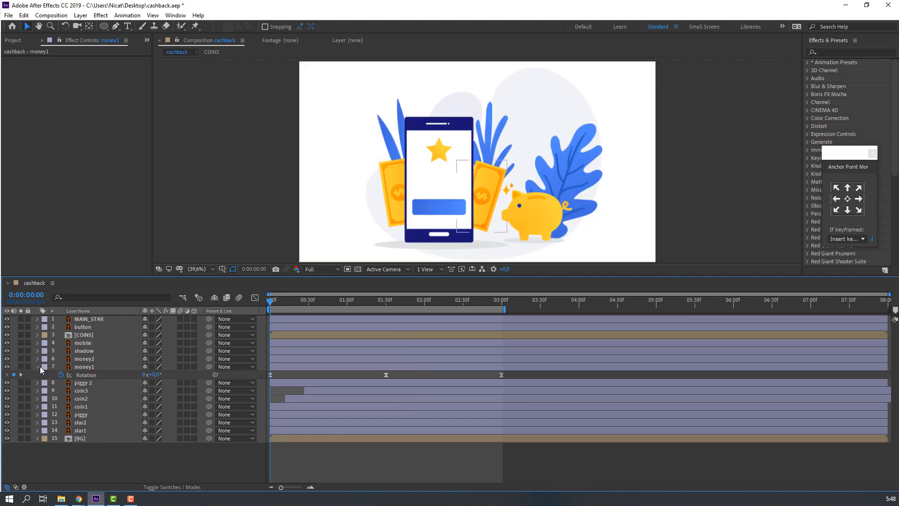
{"action": "left_click", "coordinate": [39, 367]}
{"action": "key", "text": "space"}
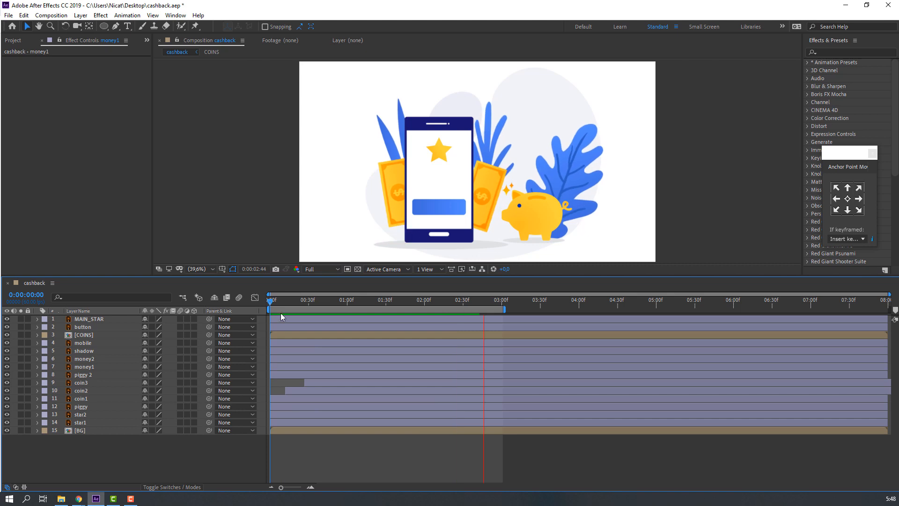
{"action": "key", "text": "space"}
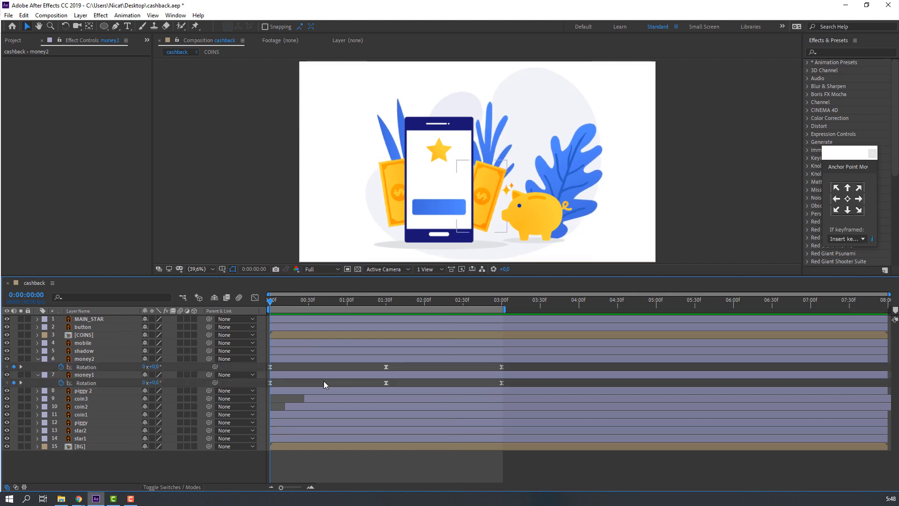
Step: Draw a five-pointed star with the Star tool on the phone screen, just below the existing main star
{"action": "key", "text": "space"}
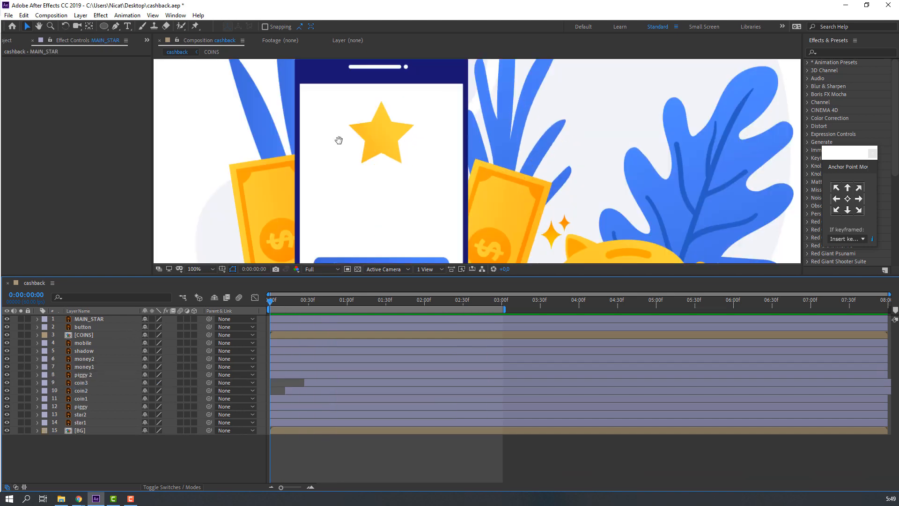
{"action": "left_click", "coordinate": [105, 27]}
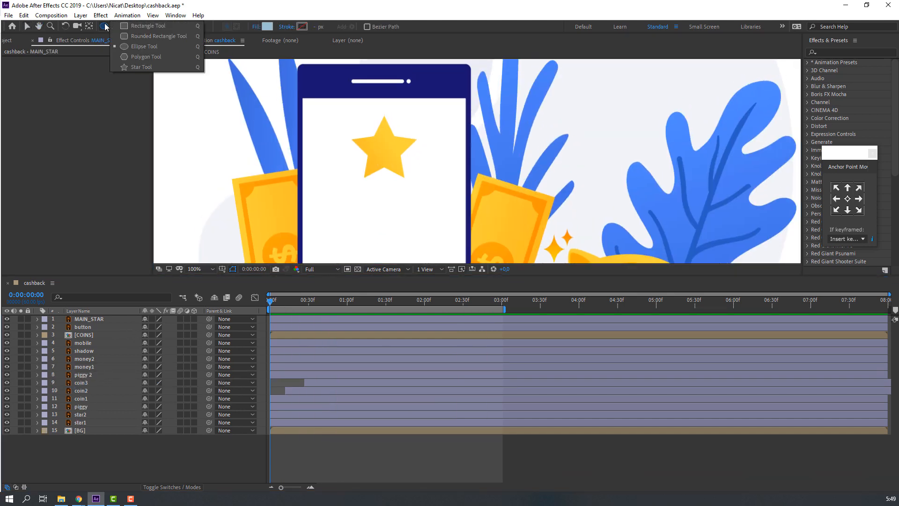
{"action": "left_click", "coordinate": [139, 68]}
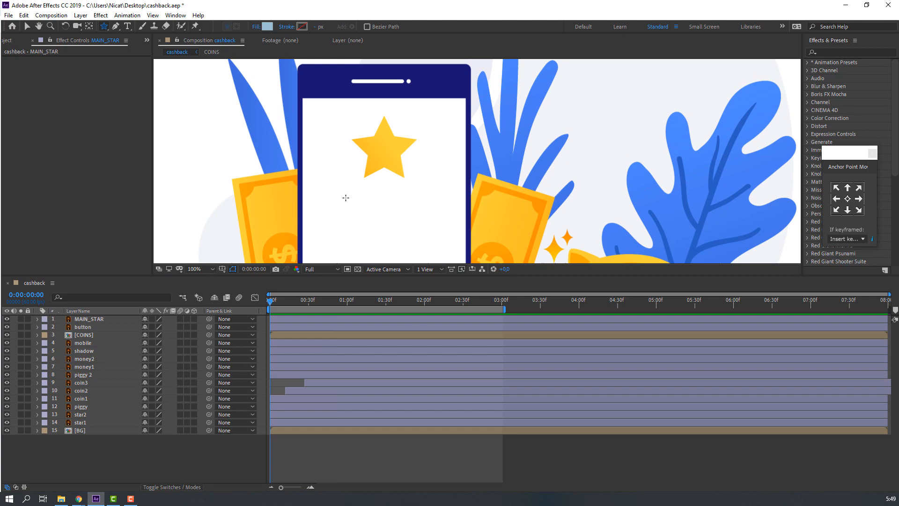
{"action": "left_click_drag", "start_coordinate": [346, 197], "coordinate": [319, 167]}
{"action": "left_click", "coordinate": [27, 28]}
{"action": "key", "text": "space"}
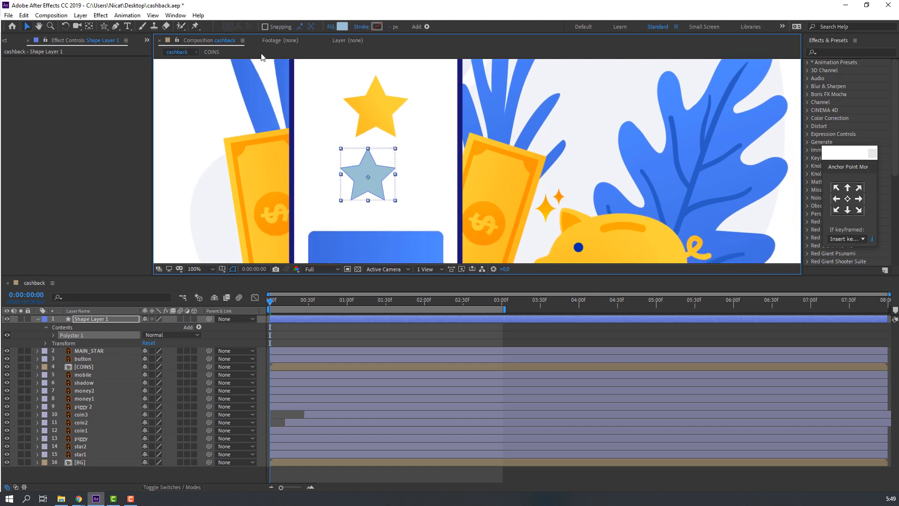
Step: Fill the new star with the yellow sampled from the main star, and collapse its shape layer
{"action": "left_click", "coordinate": [342, 27]}
{"action": "left_click", "coordinate": [239, 244]}
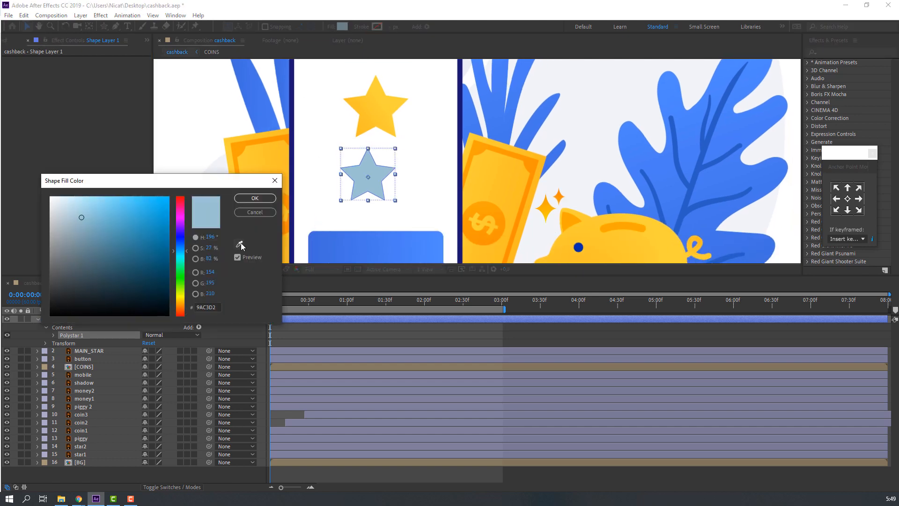
{"action": "left_click", "coordinate": [369, 114]}
{"action": "left_click", "coordinate": [261, 197]}
{"action": "left_click", "coordinate": [101, 319]}
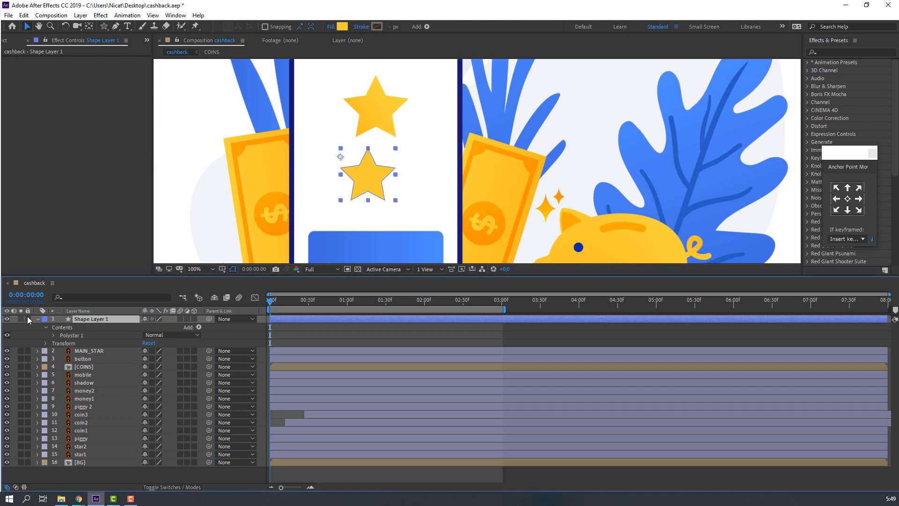
{"action": "left_click", "coordinate": [38, 319]}
Step: Set the cashback composition's 3D renderer to CINEMA 4D
{"action": "right_click", "coordinate": [99, 456]}
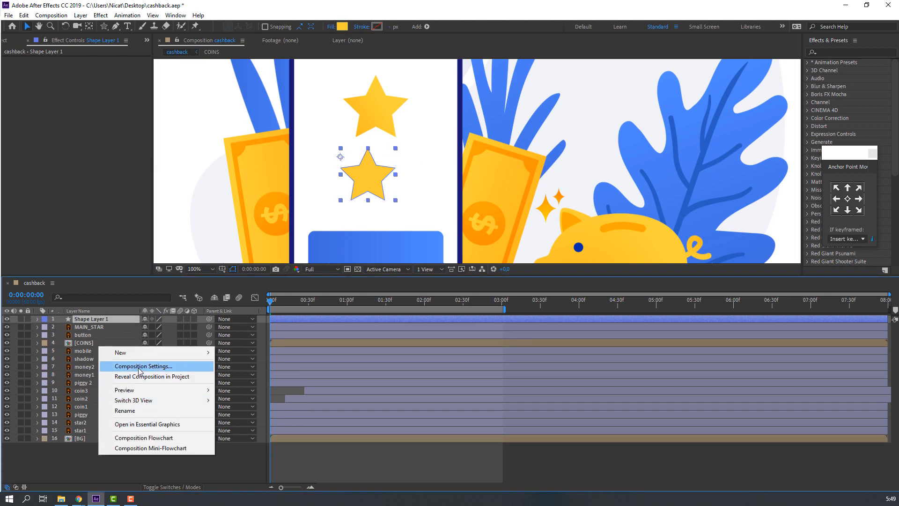
{"action": "left_click", "coordinate": [139, 368]}
{"action": "left_click", "coordinate": [212, 183]}
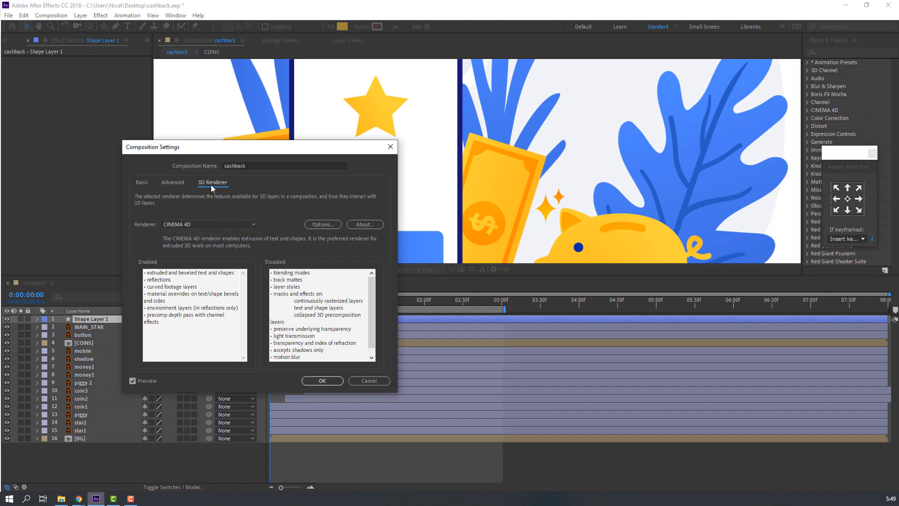
{"action": "left_click", "coordinate": [186, 224]}
{"action": "left_click", "coordinate": [204, 245]}
{"action": "left_click", "coordinate": [314, 381]}
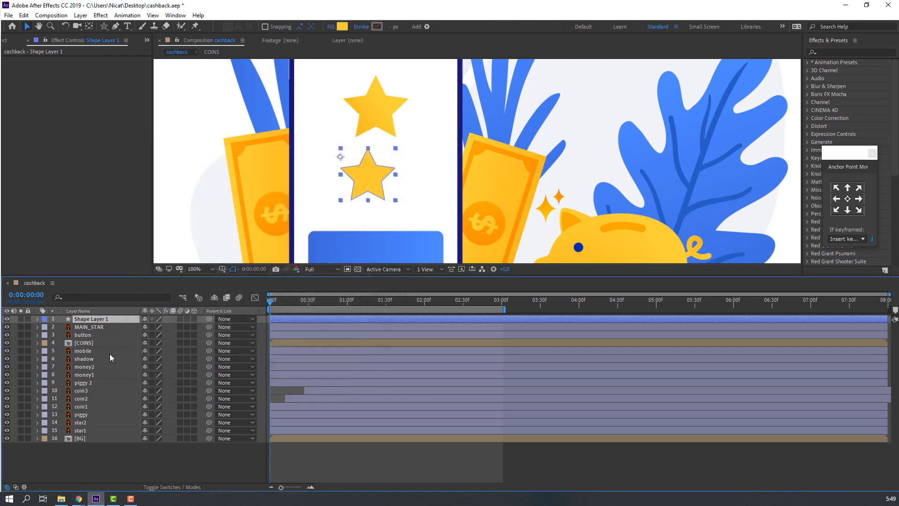
Step: Make the new star a 3D layer and give it a thick extrusion depth in its geometry options
{"action": "left_click", "coordinate": [194, 319]}
{"action": "left_click", "coordinate": [37, 319]}
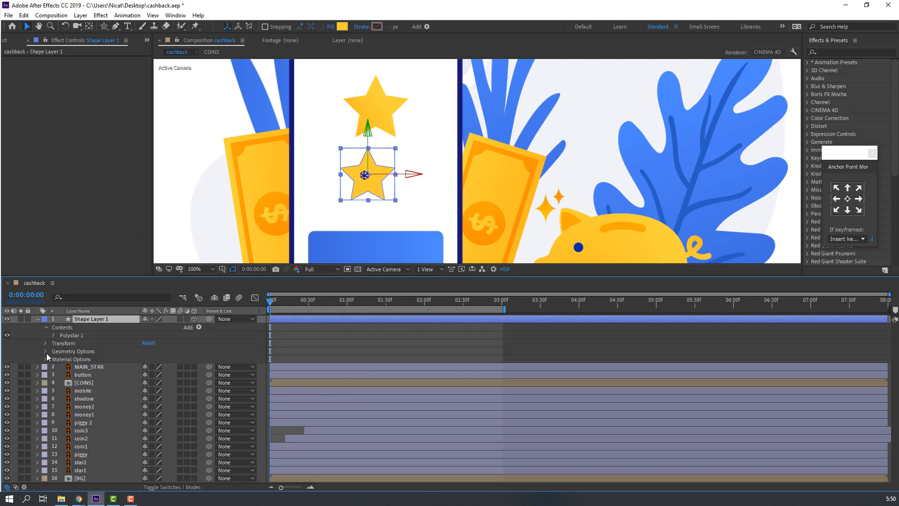
{"action": "left_click", "coordinate": [46, 352]}
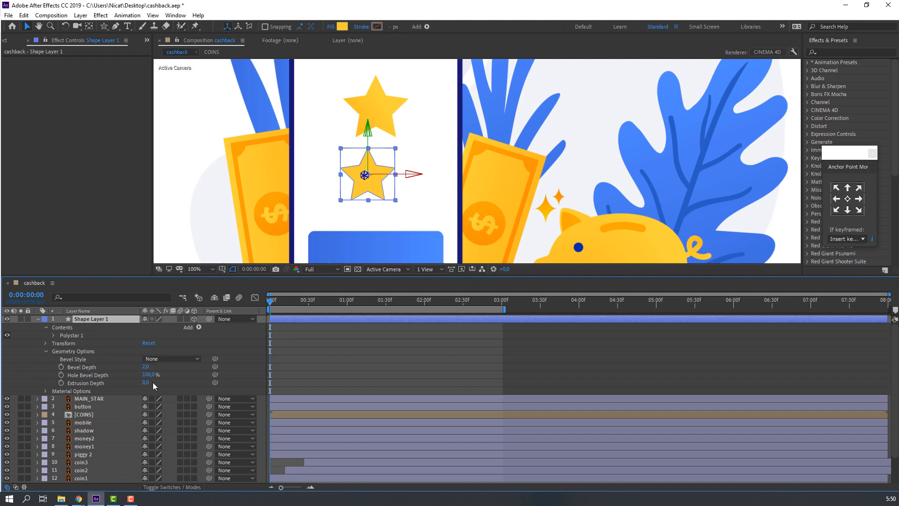
{"action": "left_click_drag", "start_coordinate": [160, 384], "coordinate": [217, 383]}
Step: Rotate the 3D star 60° around its Y axis to check the extrusion's thickness
{"action": "left_click", "coordinate": [102, 321]}
{"action": "key", "text": "r"}
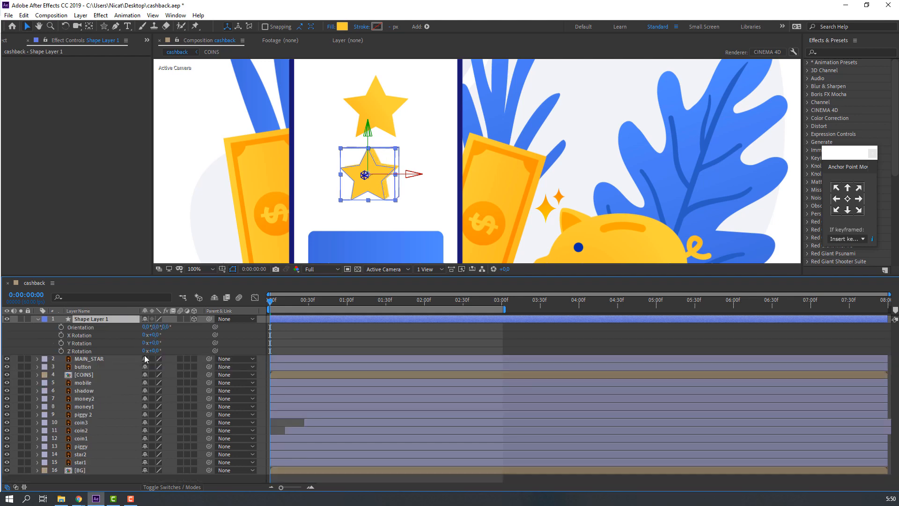
{"action": "left_click_drag", "start_coordinate": [156, 345], "coordinate": [180, 340]}
{"action": "left_click", "coordinate": [40, 324]}
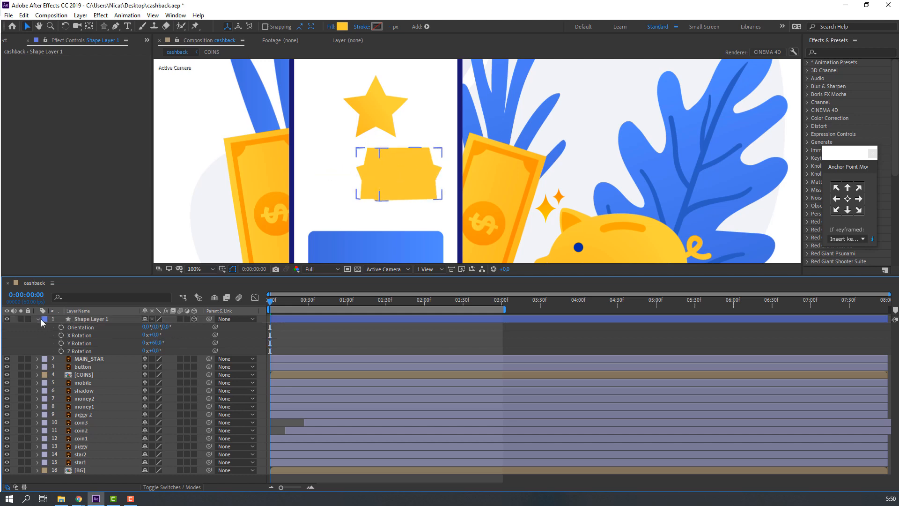
Step: Reduce the 3D star's extrusion depth and reset its Y rotation to 0°
{"action": "left_click", "coordinate": [39, 319]}
{"action": "left_click", "coordinate": [38, 319]}
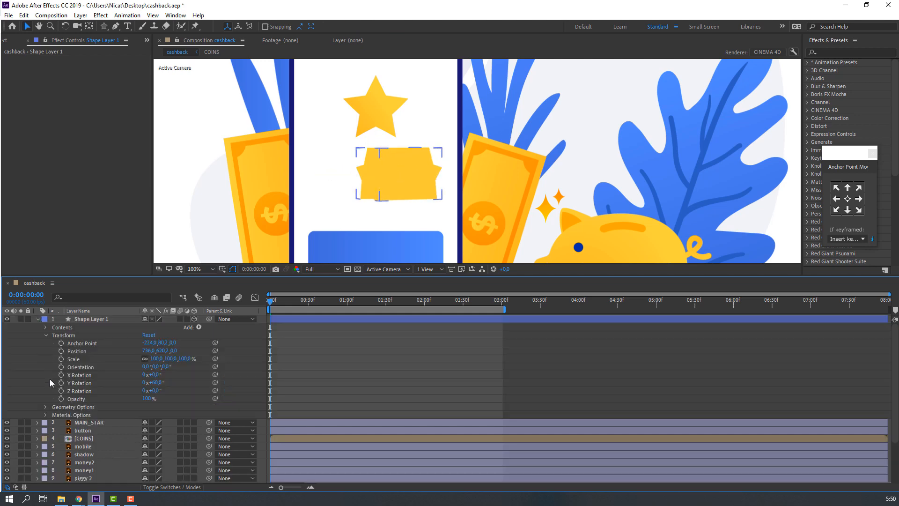
{"action": "left_click", "coordinate": [46, 335]}
{"action": "left_click", "coordinate": [45, 344]}
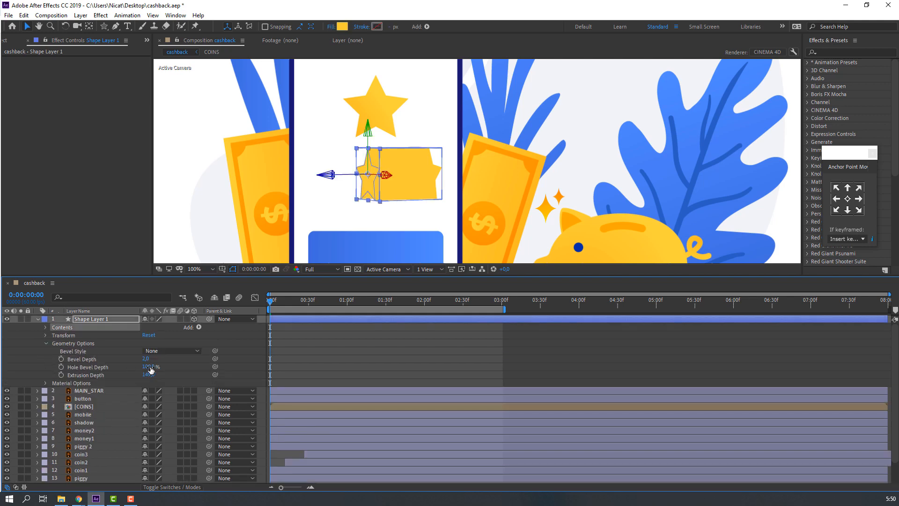
{"action": "left_click_drag", "start_coordinate": [156, 373], "coordinate": [86, 373]}
{"action": "left_click", "coordinate": [96, 319]}
{"action": "key", "text": "r"}
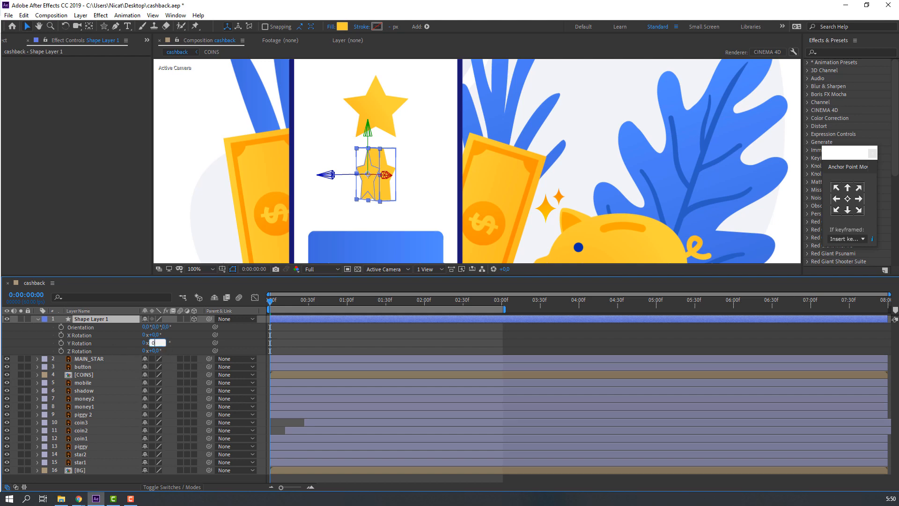
{"action": "key", "text": "Return"}
Step: Delete the MAIN_STAR layer and move the 3D star up into its place on the phone screen
{"action": "left_click", "coordinate": [382, 104]}
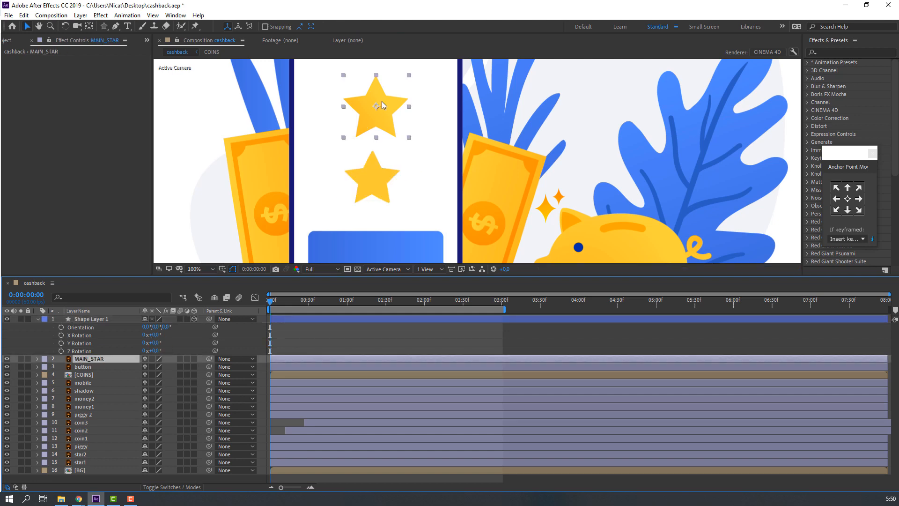
{"action": "key", "text": "Delete"}
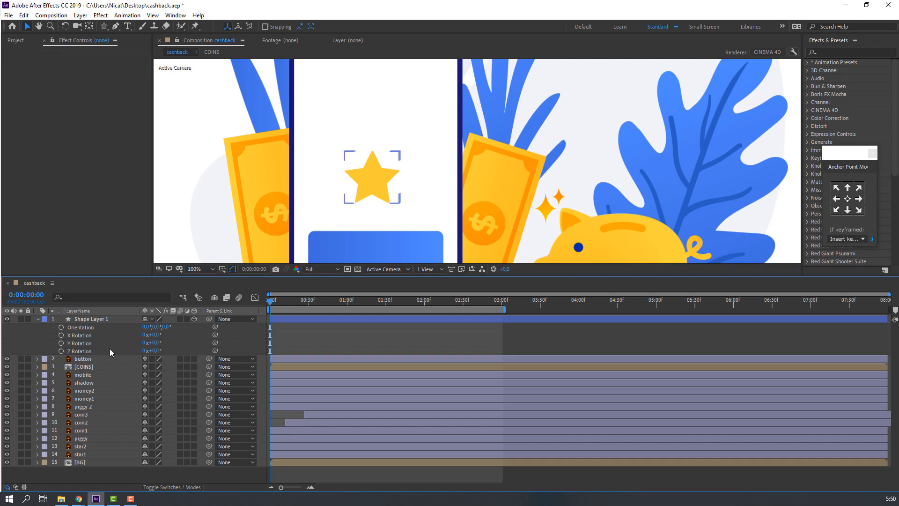
{"action": "left_click", "coordinate": [91, 319]}
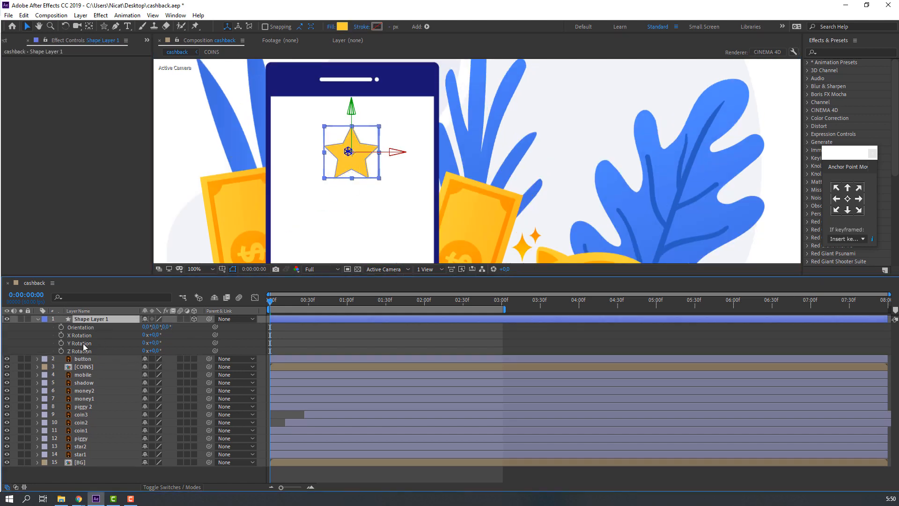
Step: Keyframe the 3D star's Y rotation from 0° at the start to one full turn at about 3 seconds
{"action": "left_click", "coordinate": [61, 343]}
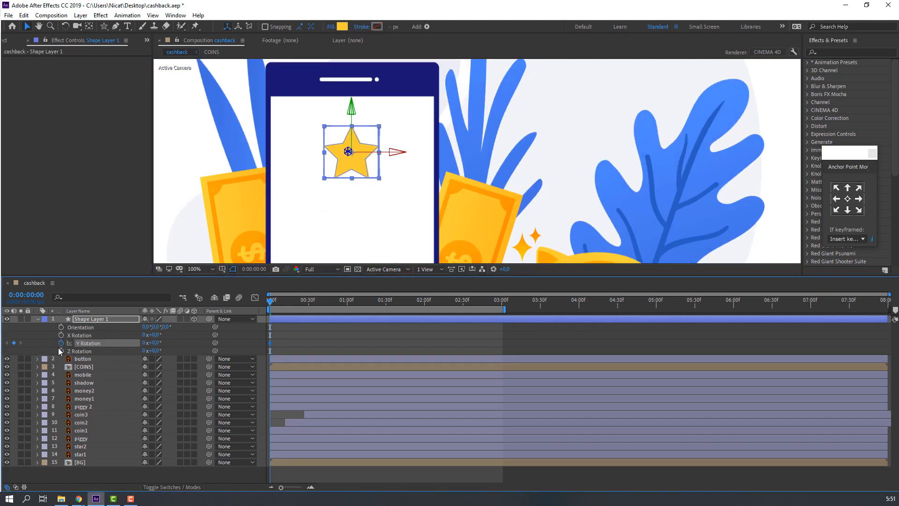
{"action": "left_click_drag", "start_coordinate": [282, 307], "coordinate": [388, 309]}
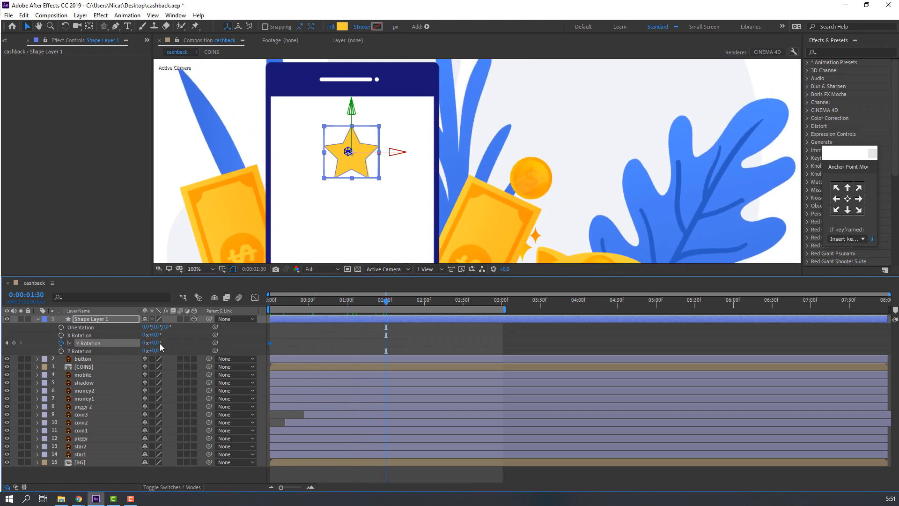
{"action": "left_click", "coordinate": [145, 345]}
{"action": "type", "text": "8"}
{"action": "key", "text": "Return"}
{"action": "left_click_drag", "start_coordinate": [355, 299], "coordinate": [325, 302]}
{"action": "left_click_drag", "start_coordinate": [385, 344], "coordinate": [502, 350]}
{"action": "left_click_drag", "start_coordinate": [352, 345], "coordinate": [263, 346]}
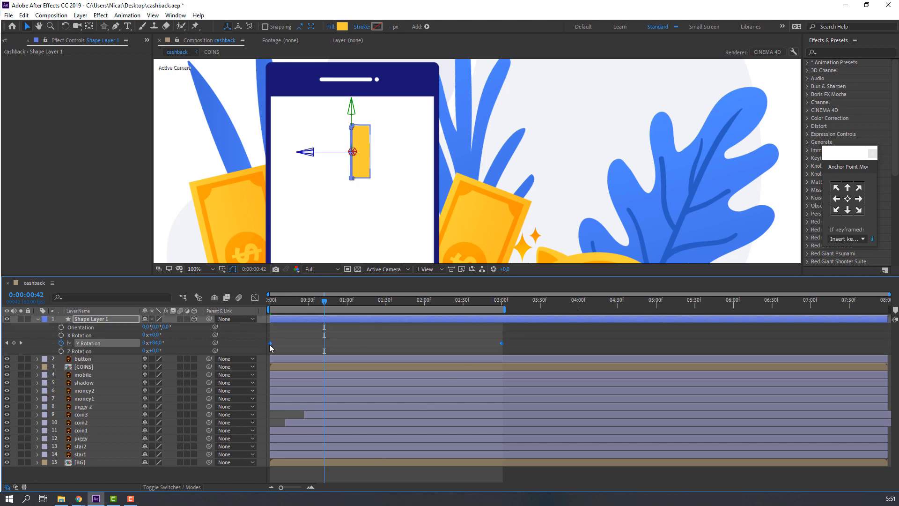
Step: Apply Easy Ease to the star's Y rotation keyframes, and collapse and hide the star layer
{"action": "right_click", "coordinate": [271, 347]}
{"action": "mouse_move", "coordinate": [349, 460]}
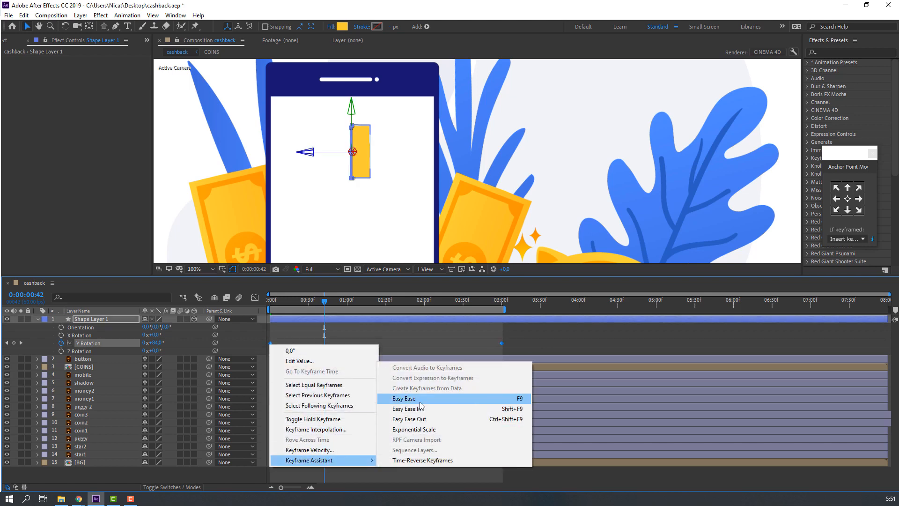
{"action": "left_click", "coordinate": [419, 401]}
{"action": "left_click", "coordinate": [536, 342]}
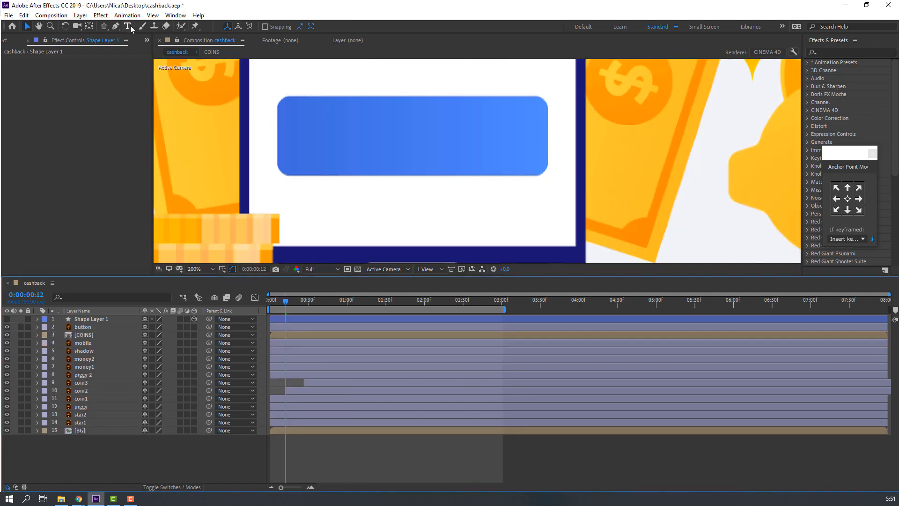
Step: Add a text box reading CASHBACK inside the blue button on the phone screen
{"action": "left_click", "coordinate": [127, 27]}
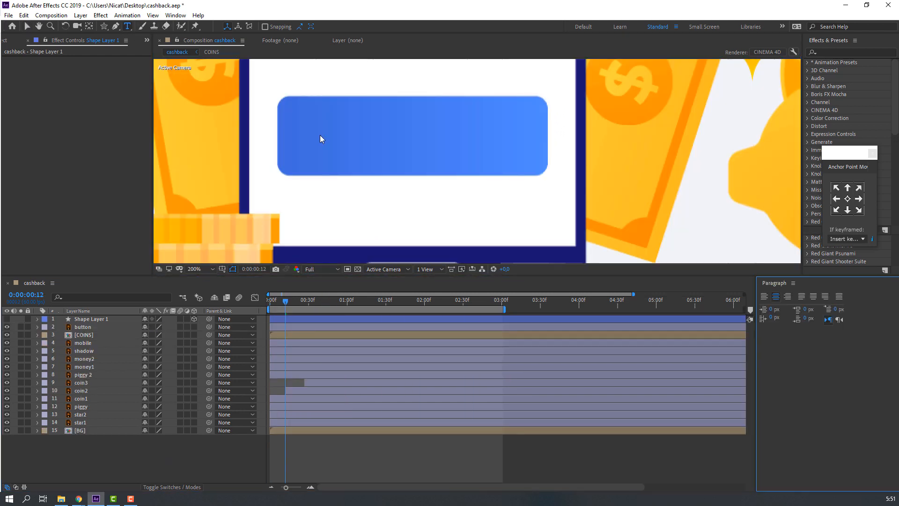
{"action": "left_click_drag", "start_coordinate": [288, 103], "coordinate": [542, 173]}
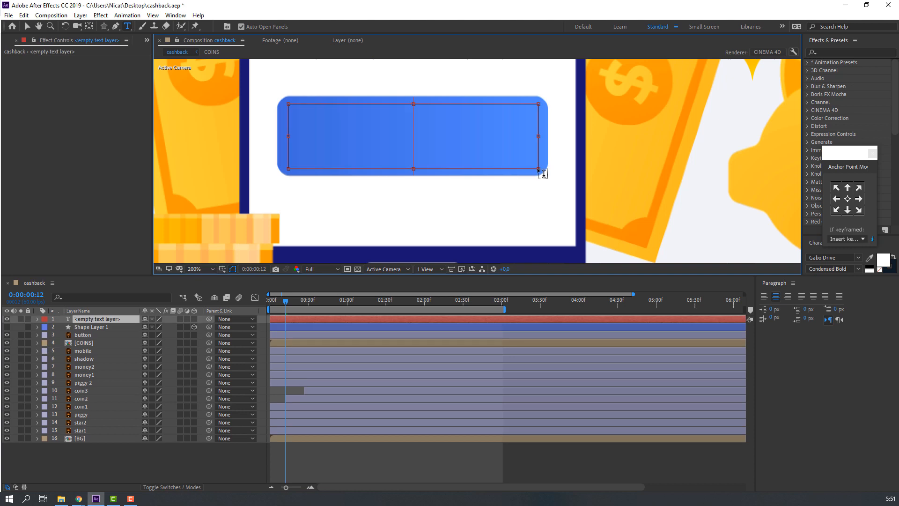
{"action": "type", "text": "CASHBACK"}
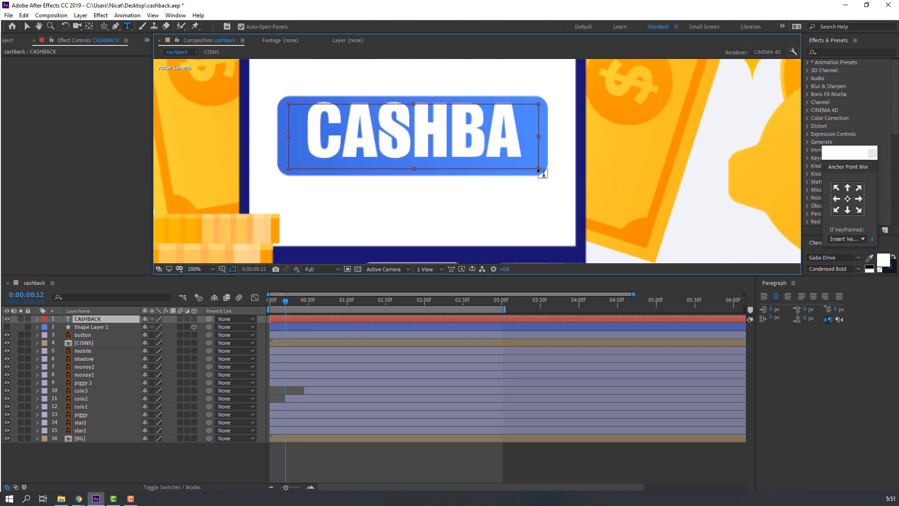
Step: Set the CASHBACK text's font size to 62 px and move the text down to centre it on the blue button
{"action": "key", "text": "ctrl+a"}
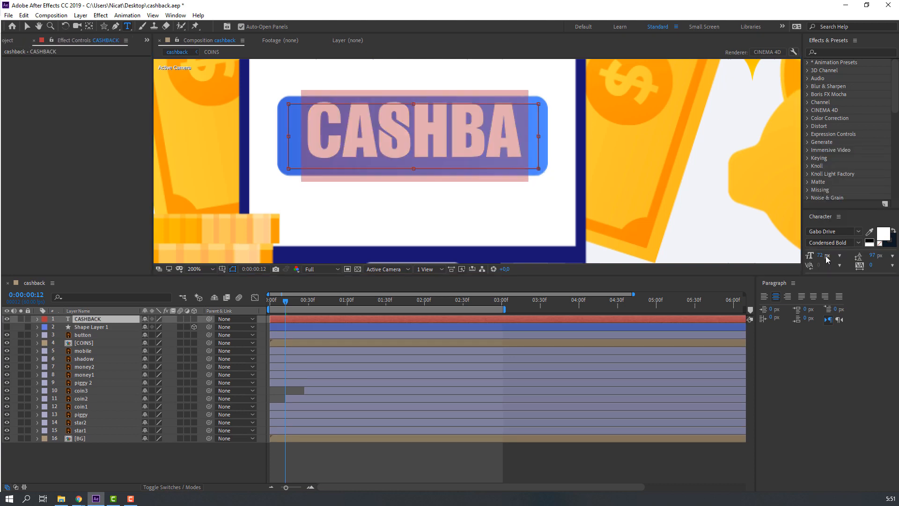
{"action": "left_click_drag", "start_coordinate": [821, 256], "coordinate": [816, 255]}
{"action": "left_click", "coordinate": [413, 116]}
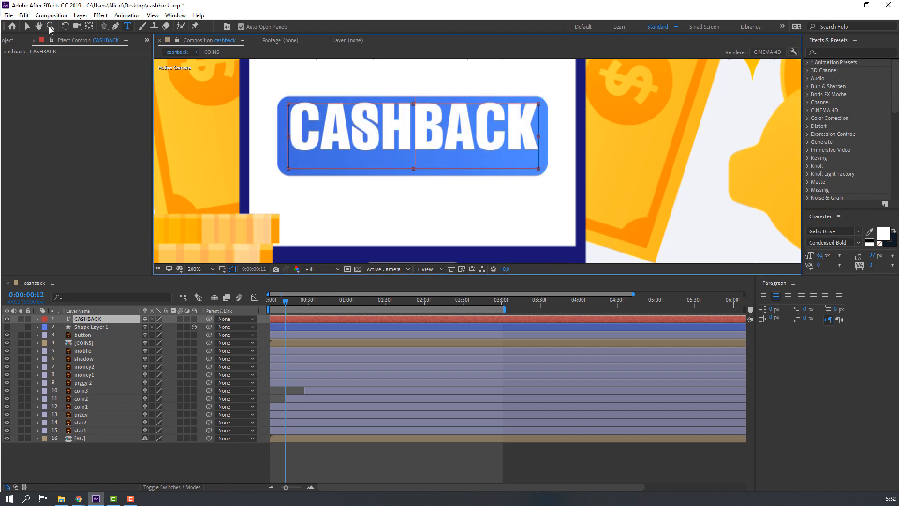
{"action": "left_click", "coordinate": [27, 27]}
{"action": "left_click_drag", "start_coordinate": [431, 124], "coordinate": [430, 130]}
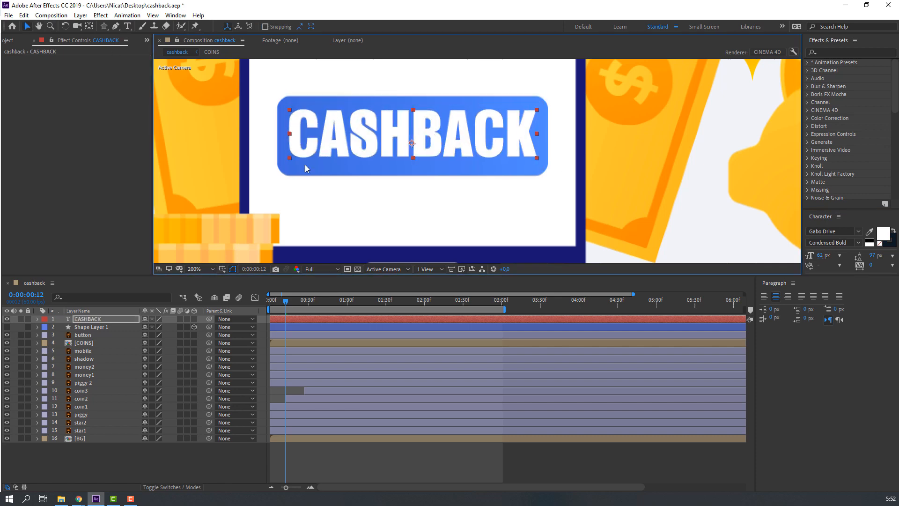
Step: Parent the CASHBACK text layer to the button layer
{"action": "left_click", "coordinate": [90, 321]}
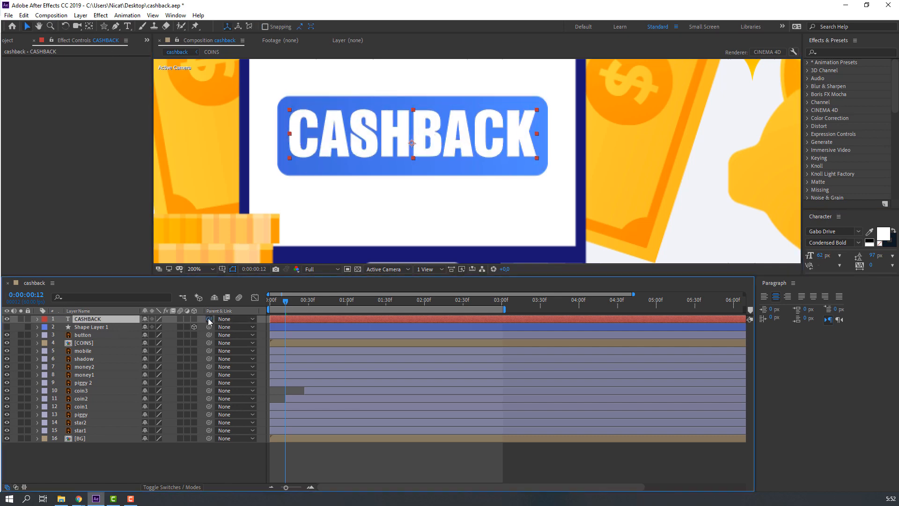
{"action": "left_click_drag", "start_coordinate": [209, 320], "coordinate": [89, 335]}
Step: Keyframe the button's scale at 100% at 0:00:00:15, 95% at 0:00:00:25 and 100% again at 0:00:00:35
{"action": "left_click", "coordinate": [83, 334]}
{"action": "mouse_move", "coordinate": [285, 301]}
{"action": "left_mouse_down"}
{"action": "mouse_move", "coordinate": [271, 302]}
{"action": "mouse_move", "coordinate": [289, 303]}
{"action": "left_mouse_up"}
{"action": "scroll", "coordinate": [294, 238], "scroll_direction": "down", "scroll_amount": 2}
{"action": "scroll", "coordinate": [322, 243], "scroll_direction": "up", "scroll_amount": 1}
{"action": "left_click_drag", "start_coordinate": [322, 243], "coordinate": [295, 252]}
{"action": "key", "text": "s"}
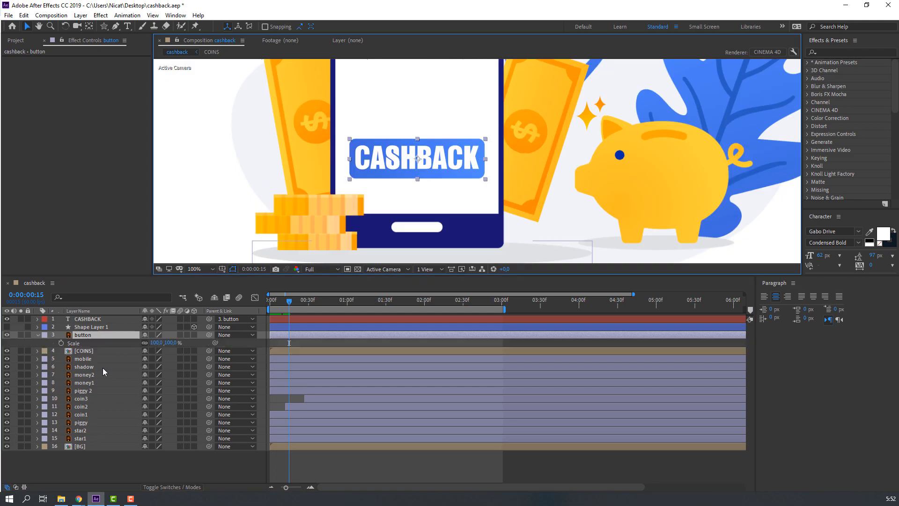
{"action": "left_click", "coordinate": [60, 343]}
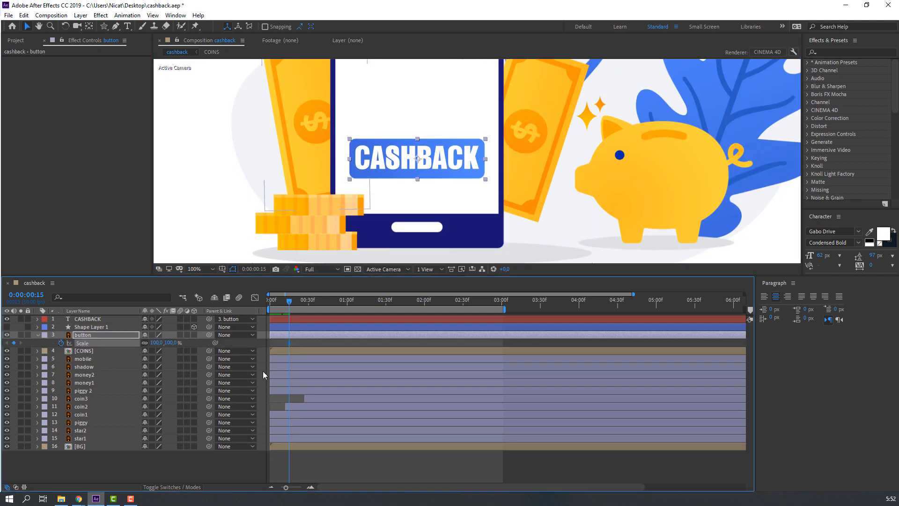
{"action": "key", "text": "shift+Page_Down"}
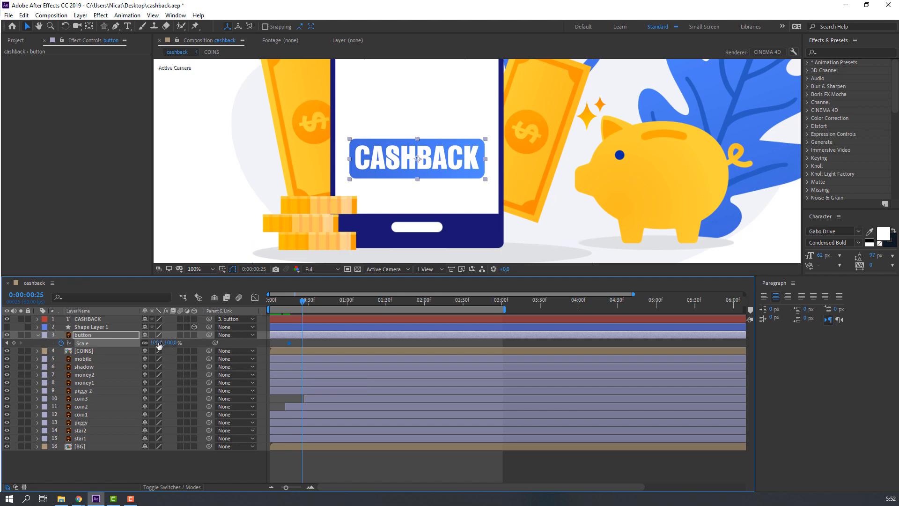
{"action": "key", "text": "Return"}
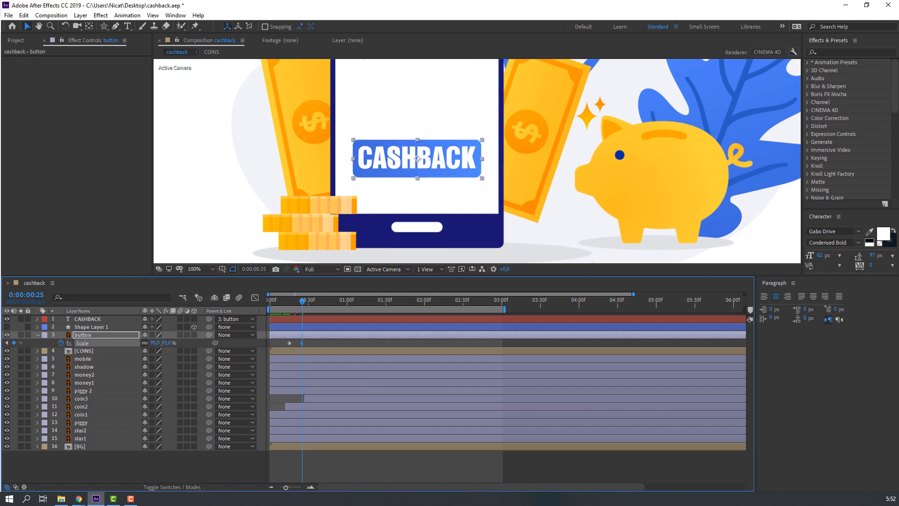
{"action": "key", "text": "shift+Page_Down"}
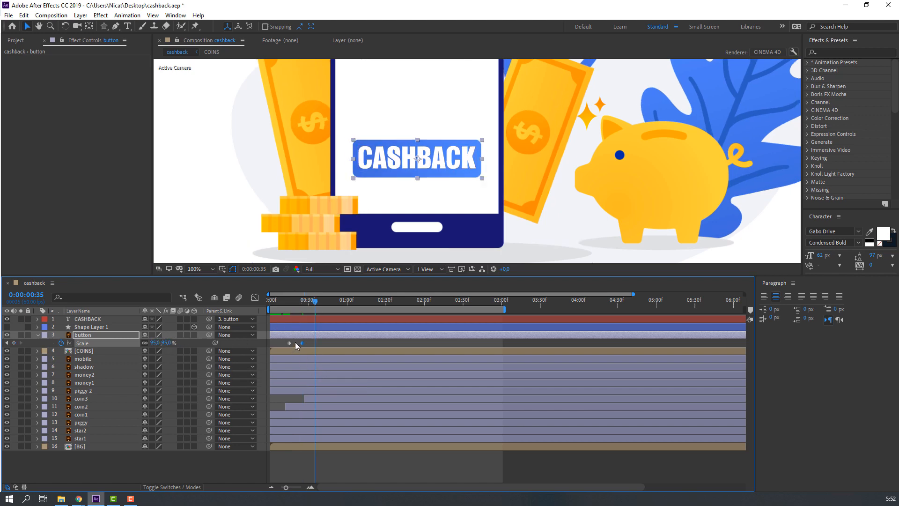
{"action": "left_click", "coordinate": [289, 342]}
{"action": "key", "text": "ctrl+v"}
Step: Fit the whole composition in the view and preview the button's scale animation from the start
{"action": "left_click_drag", "start_coordinate": [437, 227], "coordinate": [403, 242]}
{"action": "left_click", "coordinate": [282, 303]}
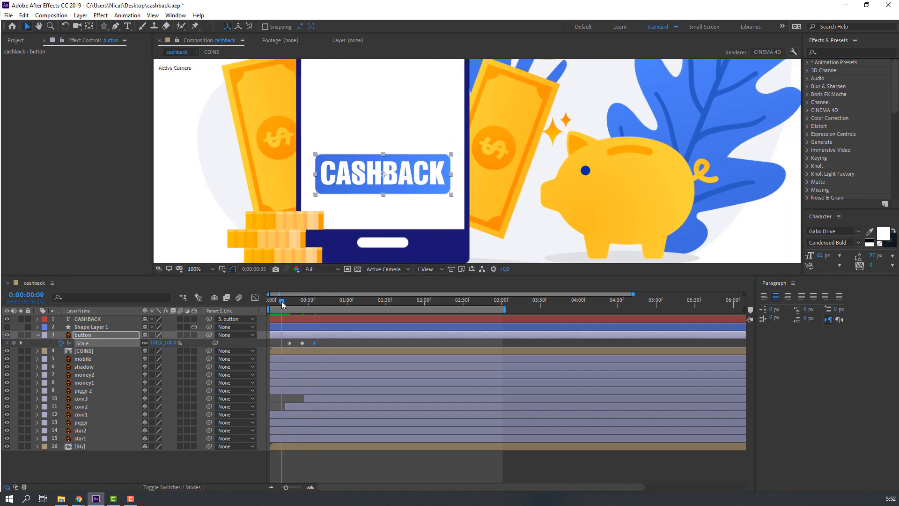
{"action": "left_click_drag", "start_coordinate": [282, 303], "coordinate": [214, 304]}
{"action": "left_click", "coordinate": [206, 270]}
{"action": "left_click", "coordinate": [207, 289]}
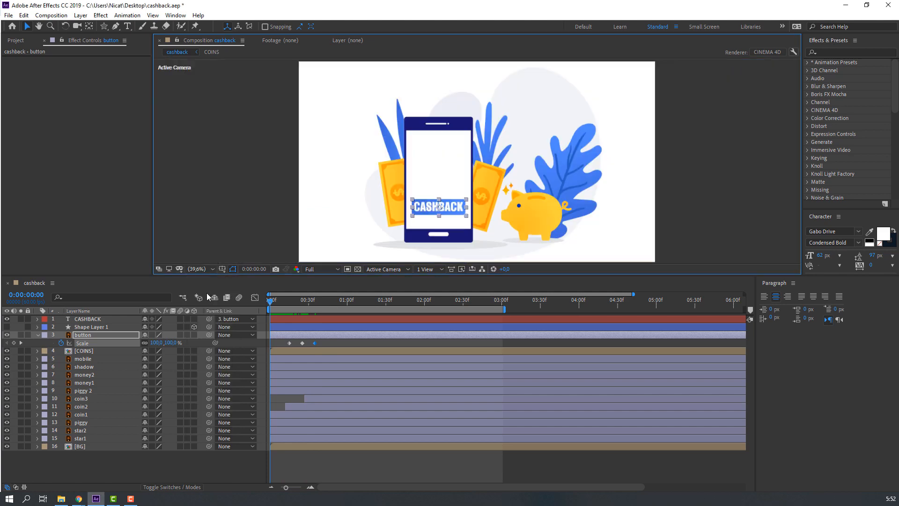
{"action": "key", "text": "space"}
{"action": "key", "text": "space"}
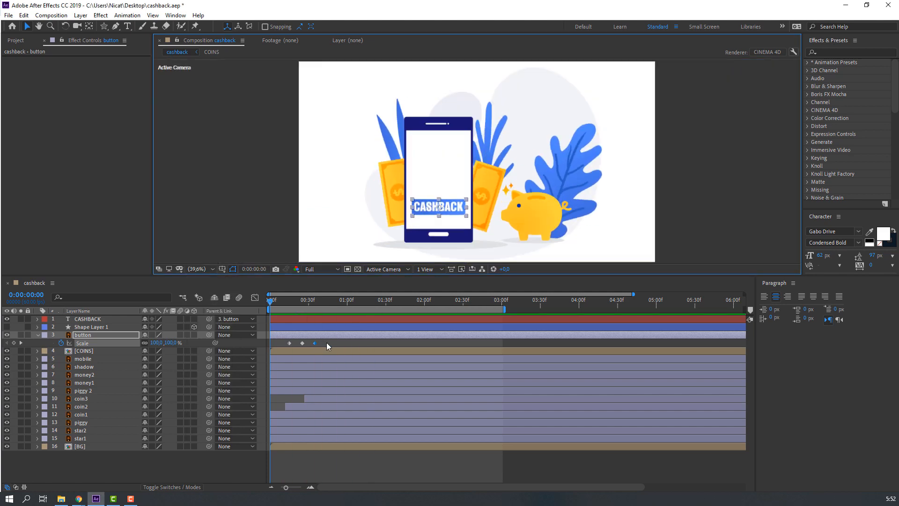
Step: Apply Easy Ease to the button's three scale keyframes
{"action": "right_click", "coordinate": [288, 343]}
{"action": "mouse_move", "coordinate": [353, 462]}
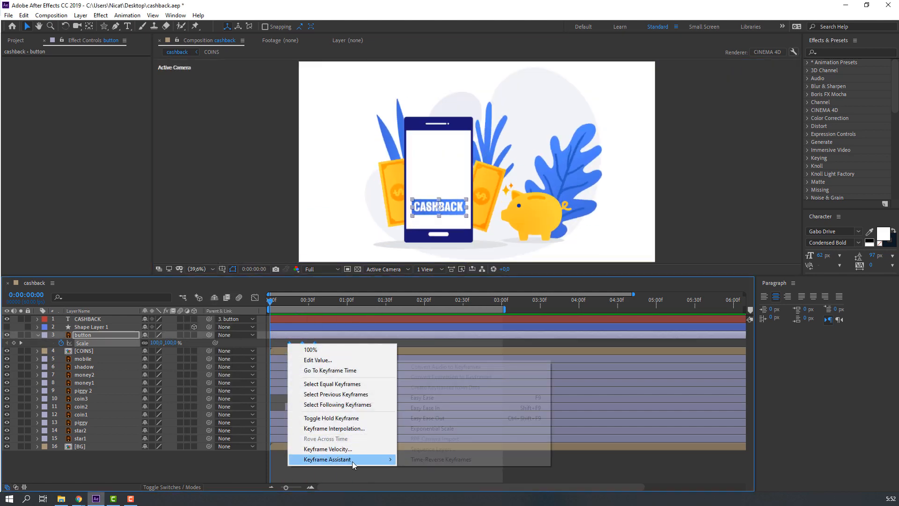
{"action": "left_click", "coordinate": [422, 398]}
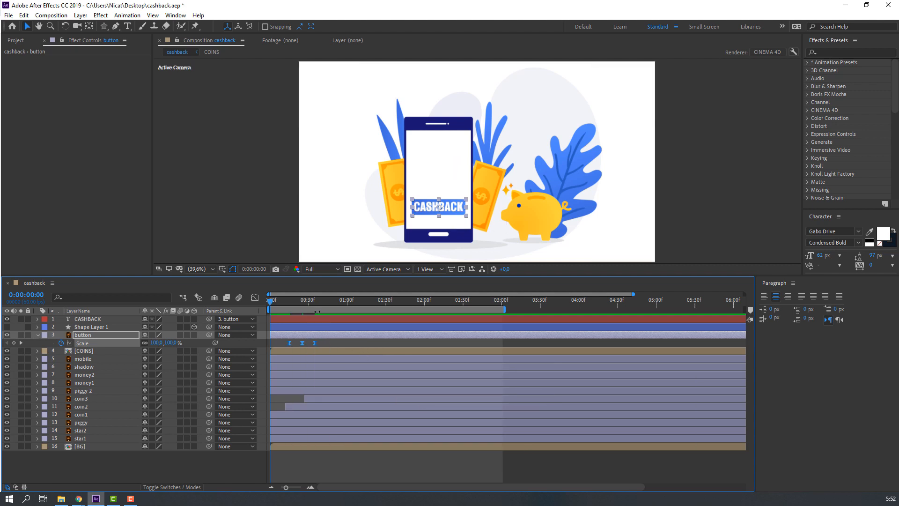
Step: Paste copies of the button's scale keyframes at 0:00:00:53, about 0:00:01:38 and 0:00:02:16, and preview the animation
{"action": "left_click", "coordinate": [337, 302]}
{"action": "key", "text": "ctrl+v"}
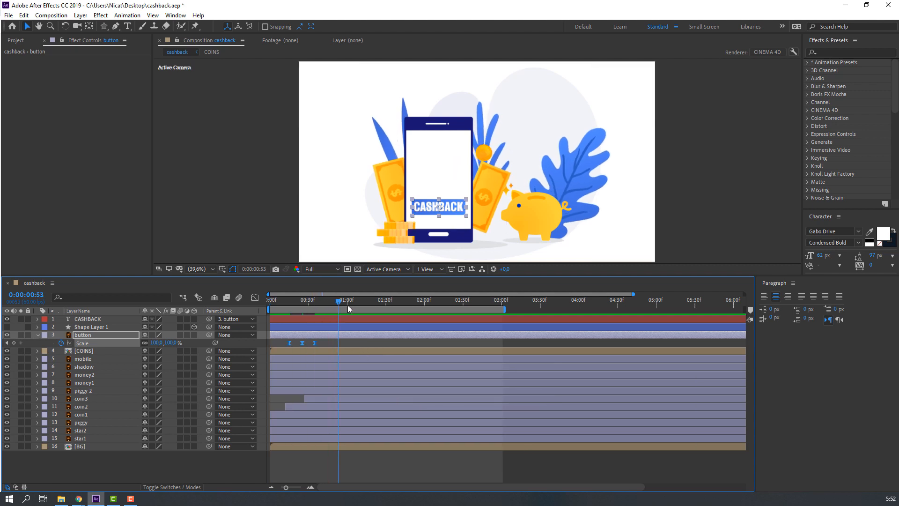
{"action": "left_click", "coordinate": [383, 302]}
{"action": "left_click_drag", "start_coordinate": [389, 305], "coordinate": [446, 305]}
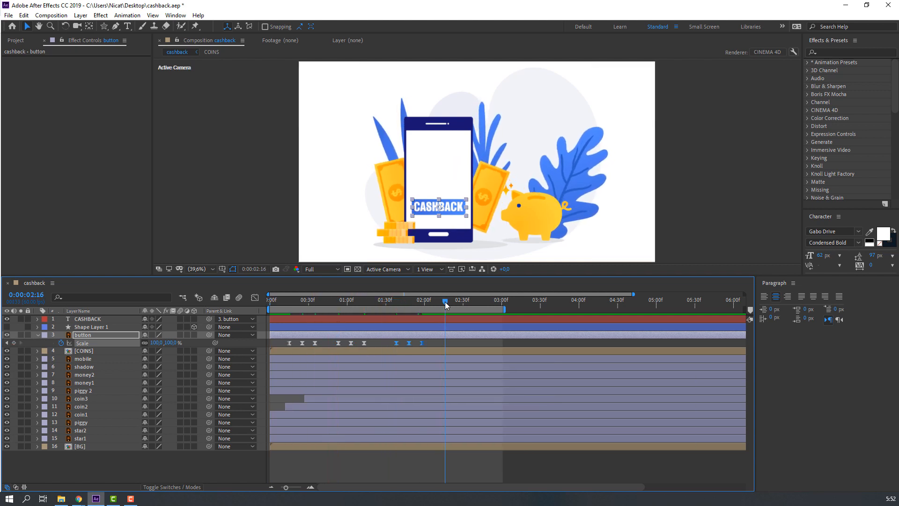
{"action": "key", "text": "space"}
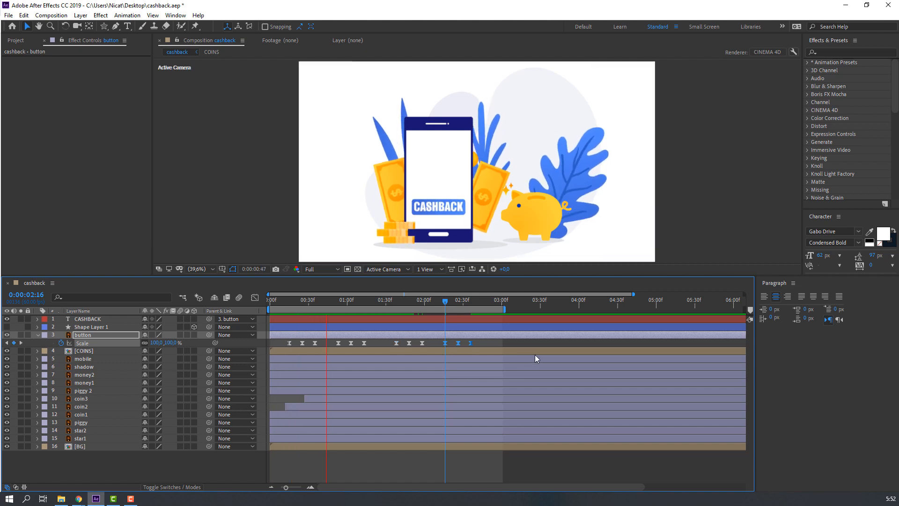
Step: Duplicate coin1, coin2 and coin3, group the copies above the originals with the earliest starting at about 0:00:00:38, and preview from the start
{"action": "key", "text": "space"}
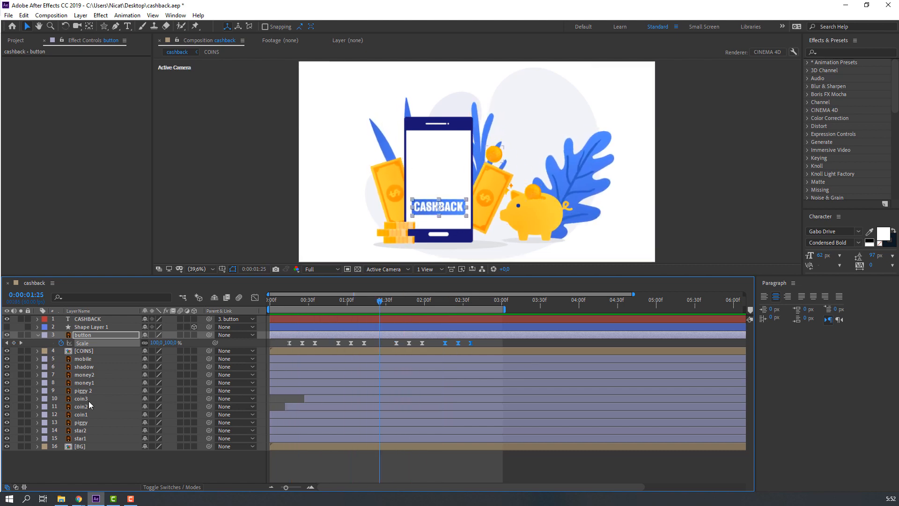
{"action": "left_click", "coordinate": [88, 399]}
{"action": "left_click", "coordinate": [87, 414], "text": "shift"}
{"action": "key", "text": "ctrl+d"}
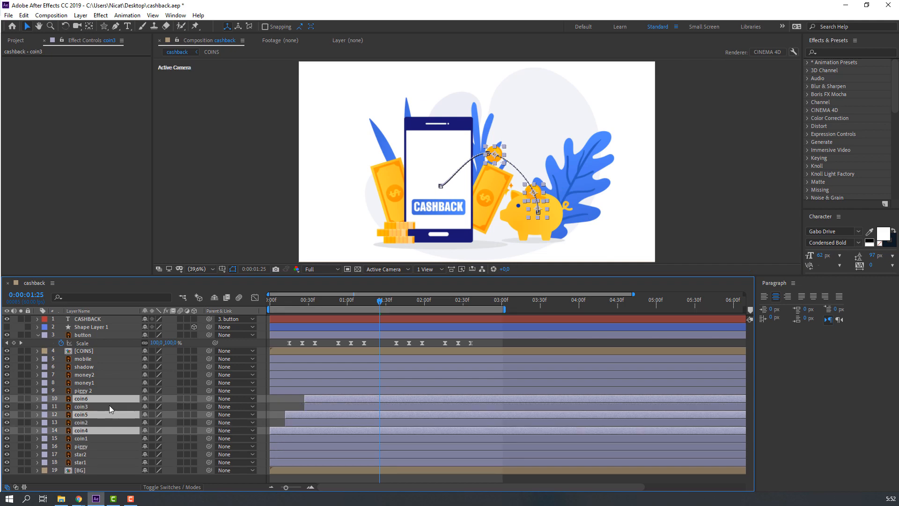
{"action": "left_click_drag", "start_coordinate": [86, 415], "coordinate": [87, 401]}
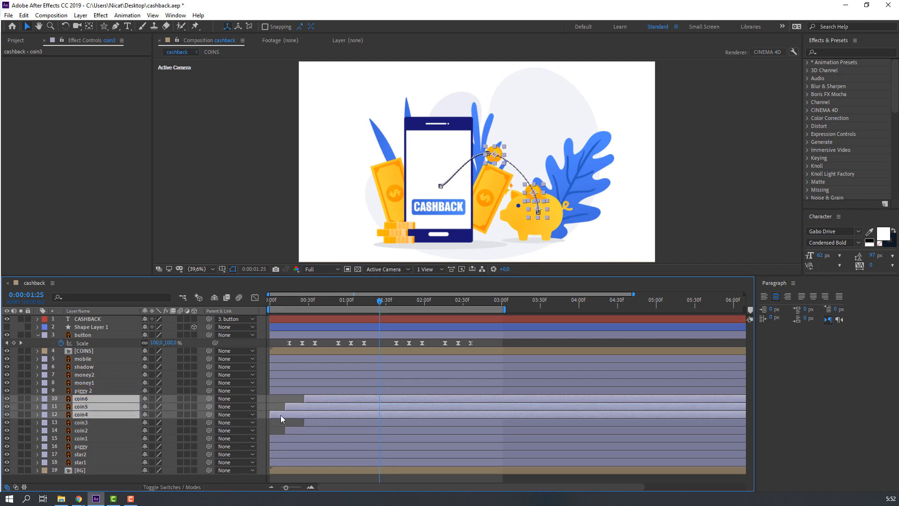
{"action": "left_click_drag", "start_coordinate": [283, 414], "coordinate": [331, 417]}
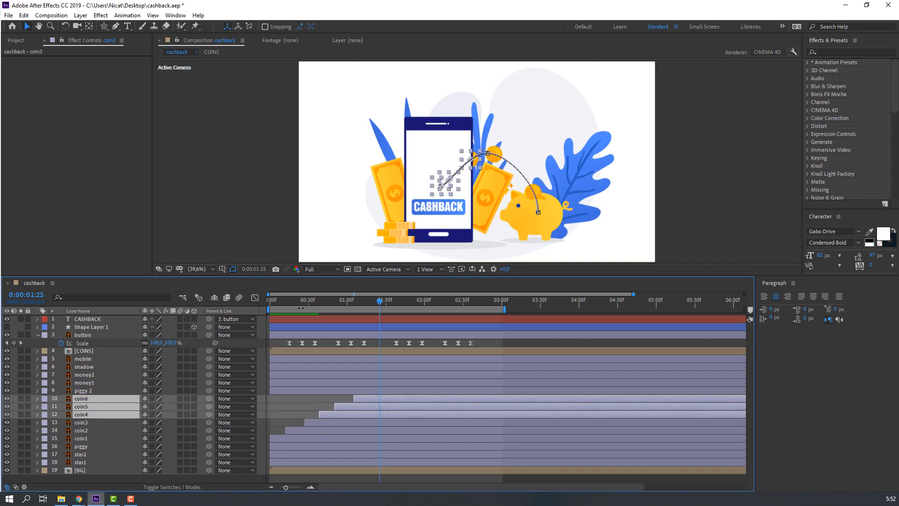
{"action": "left_click", "coordinate": [269, 302]}
{"action": "key", "text": "space"}
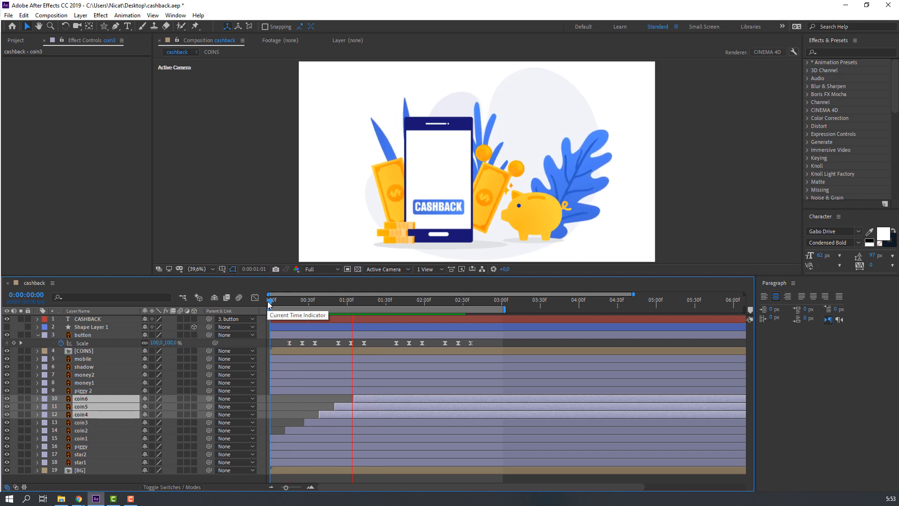
{"action": "key", "text": "space"}
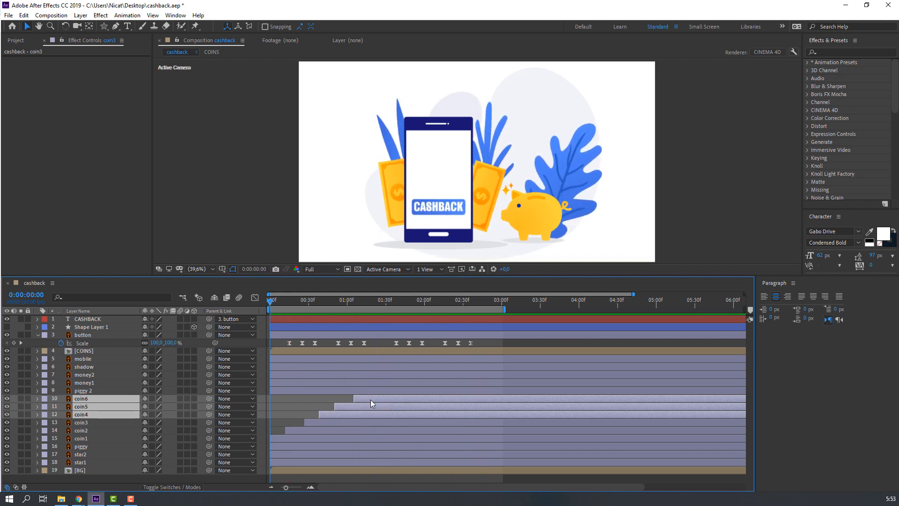
Step: Duplicate coin4, coin5 and coin6, group the copies above them, and shift the copies so the earliest starts at about 0:00:01:14
{"action": "key", "text": "ctrl+d"}
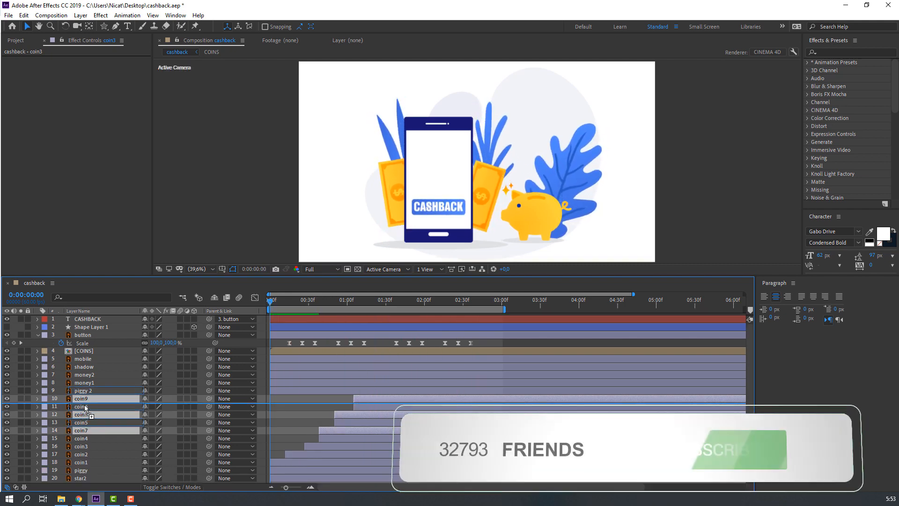
{"action": "left_click_drag", "start_coordinate": [352, 409], "coordinate": [398, 410]}
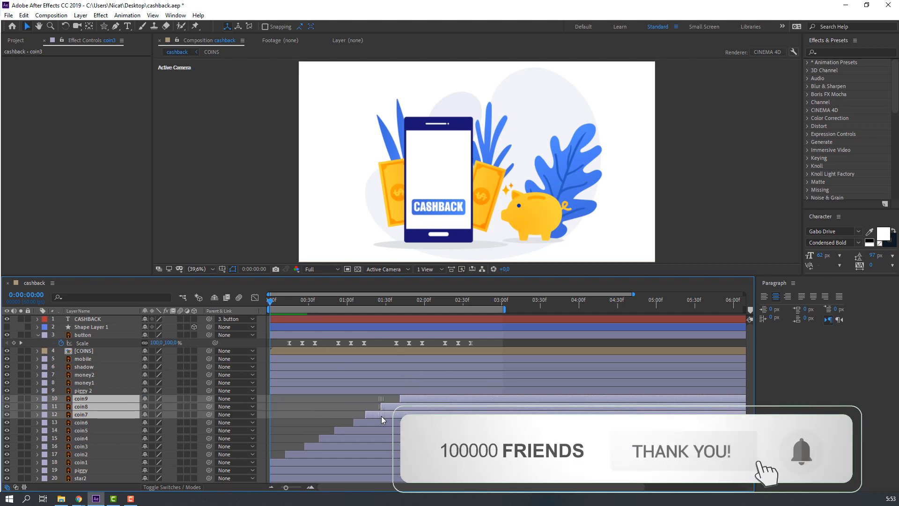